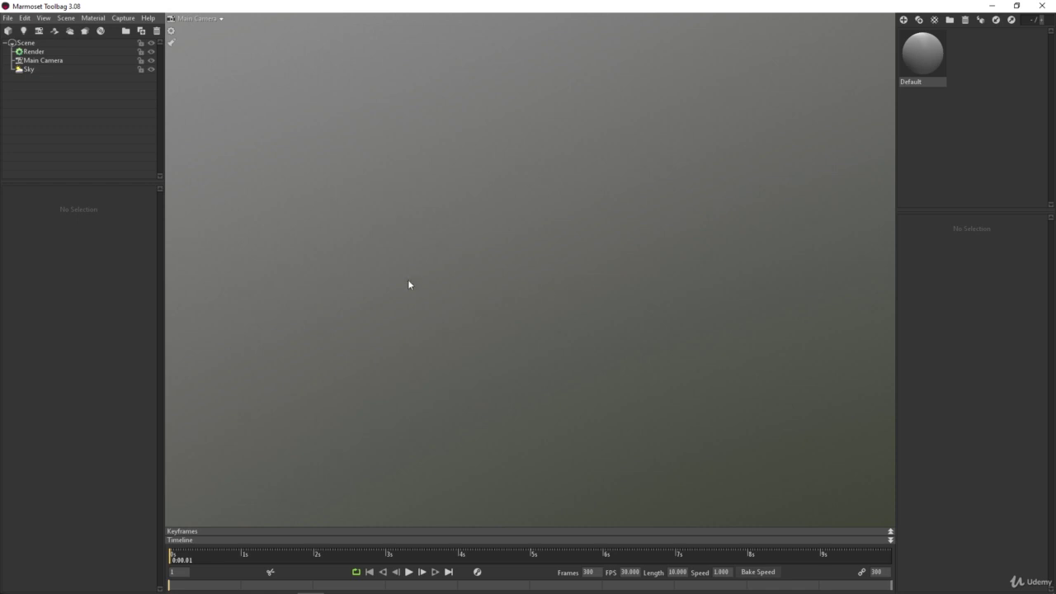
Import finalbow.fbx from the desktop into the Marmoset Toolbag scene and restore the full-screen window
double_click(339, 7)
left_click_drag(26, 340, 478, 305)
left_click(531, 147)
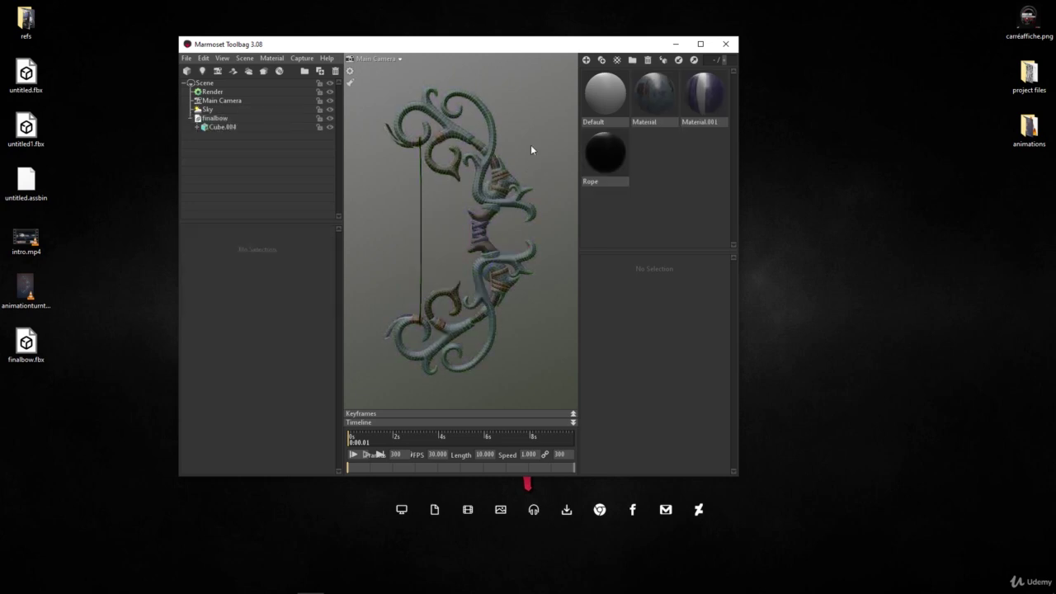
left_click_drag(458, 47, 457, 0)
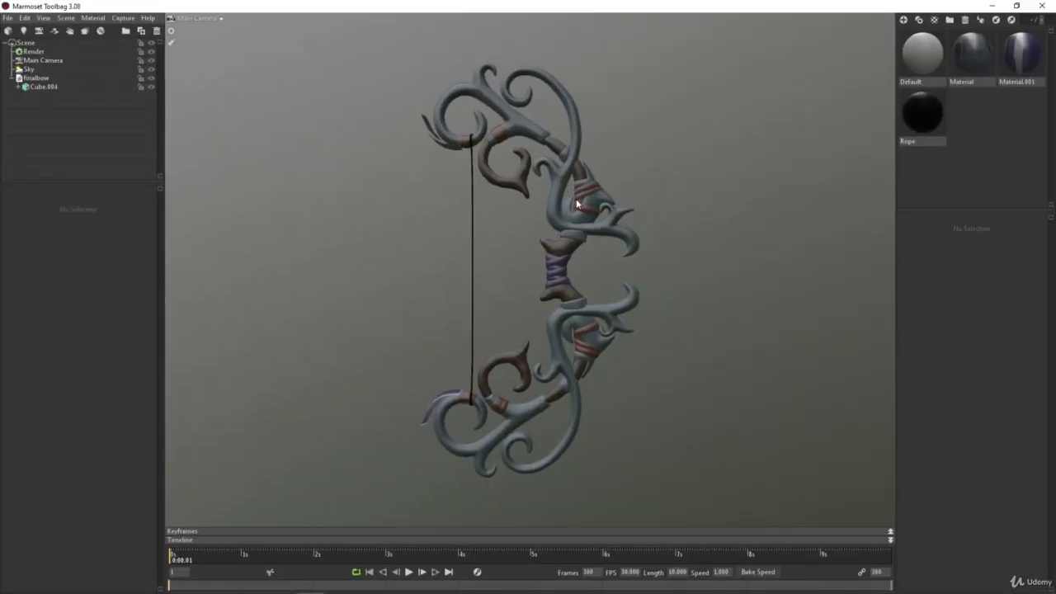
Examine the settings of the imported Material, Material.001 and Rope materials
left_click(548, 181)
left_click(960, 59)
left_click(1014, 61)
left_click(927, 129)
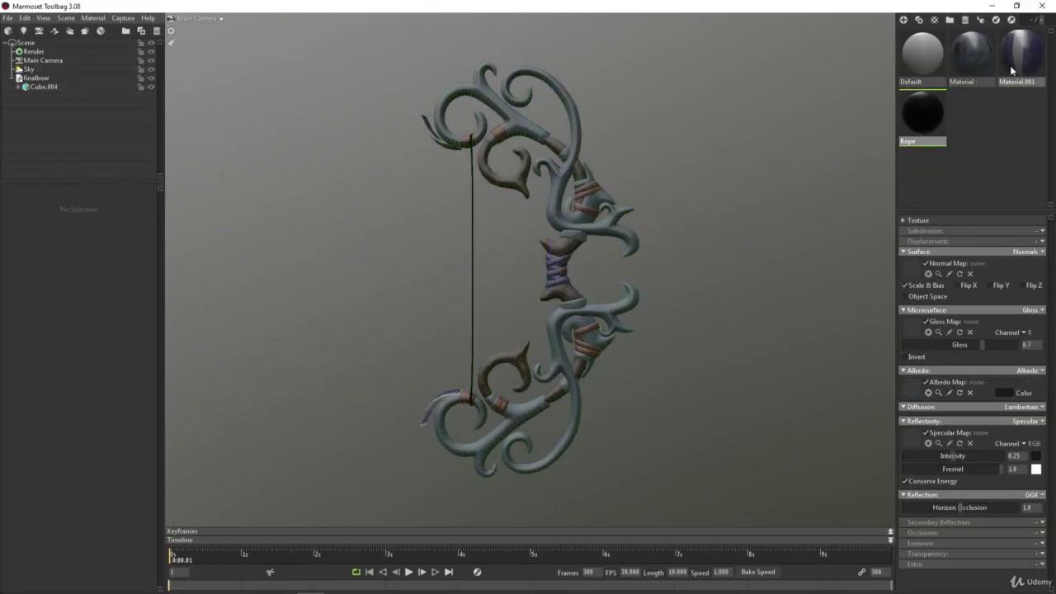
left_click(1009, 64)
left_click(972, 60)
Rotate the bow mesh about a quarter turn so it lies horizontally with the string on top, and deselect it
left_click(563, 183)
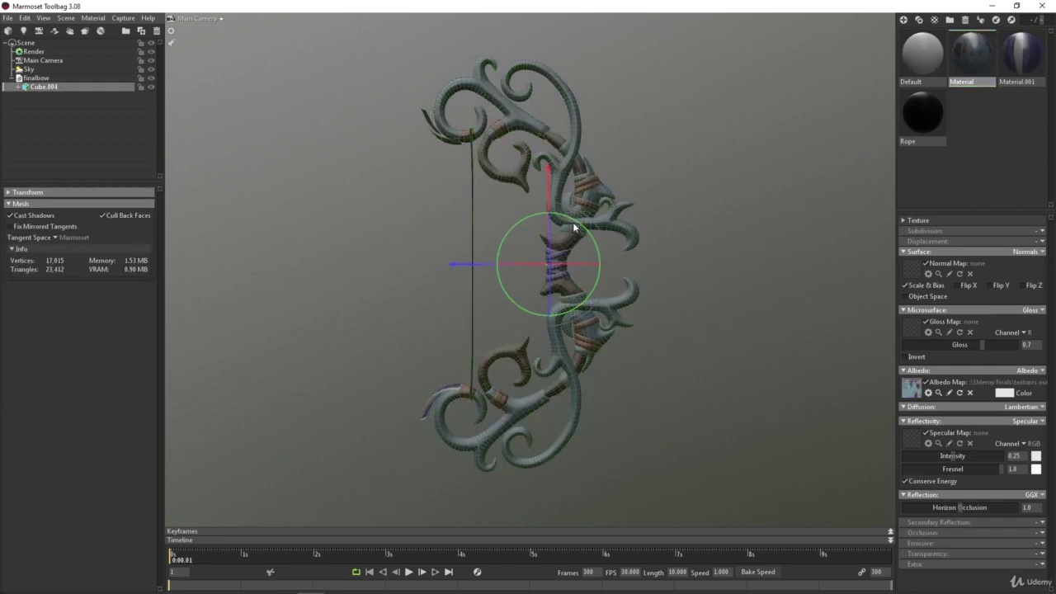
left_click_drag(574, 224, 502, 188)
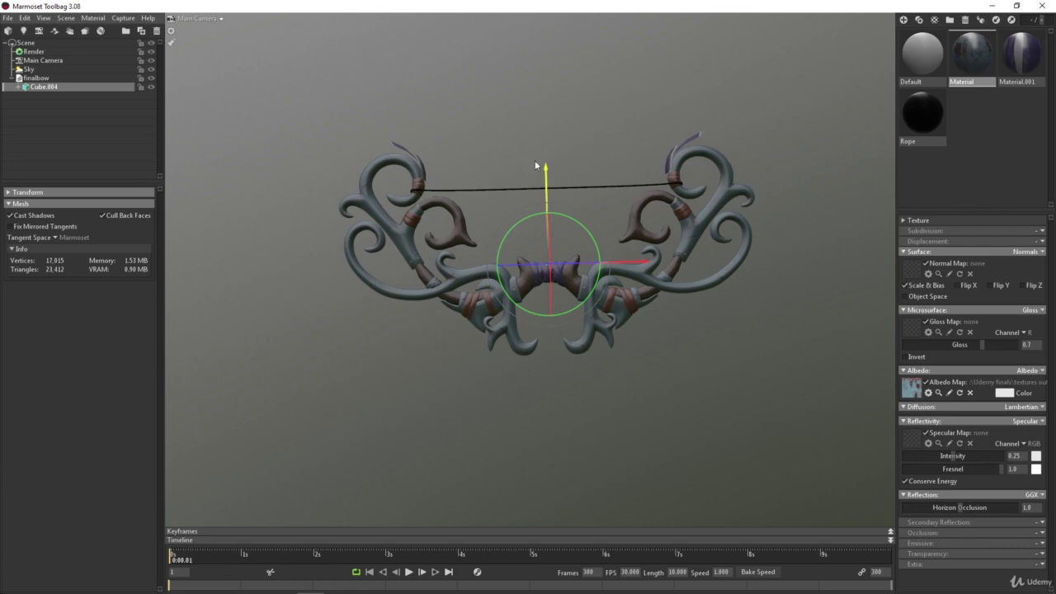
right_click_drag(534, 160, 538, 134, "alt")
left_click_drag(539, 133, 566, 216, "alt")
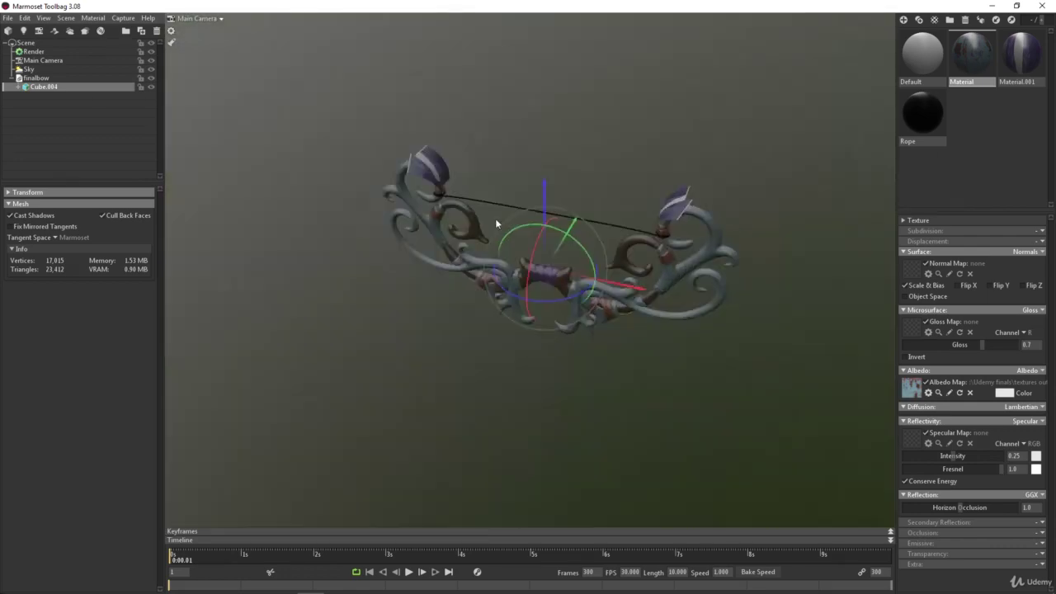
left_click(475, 230)
right_click_drag(566, 216, 547, 176, "alt")
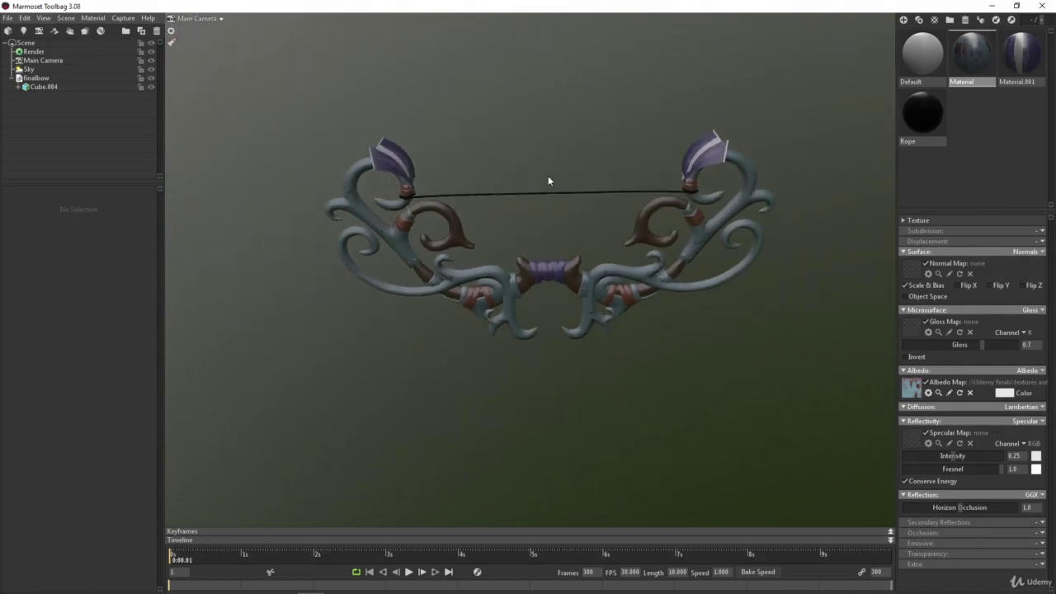
mouse_move(547, 177)
left_mouse_down()
mouse_move(519, 215)
mouse_move(435, 220)
mouse_move(532, 198)
mouse_move(476, 184)
mouse_move(572, 203)
mouse_move(420, 205)
mouse_move(497, 220)
mouse_move(378, 211)
mouse_move(570, 170)
mouse_move(503, 132)
mouse_move(521, 135)
mouse_move(549, 203)
mouse_move(516, 160)
mouse_move(533, 157)
mouse_move(522, 167)
mouse_move(540, 201)
mouse_move(553, 193)
left_mouse_up()
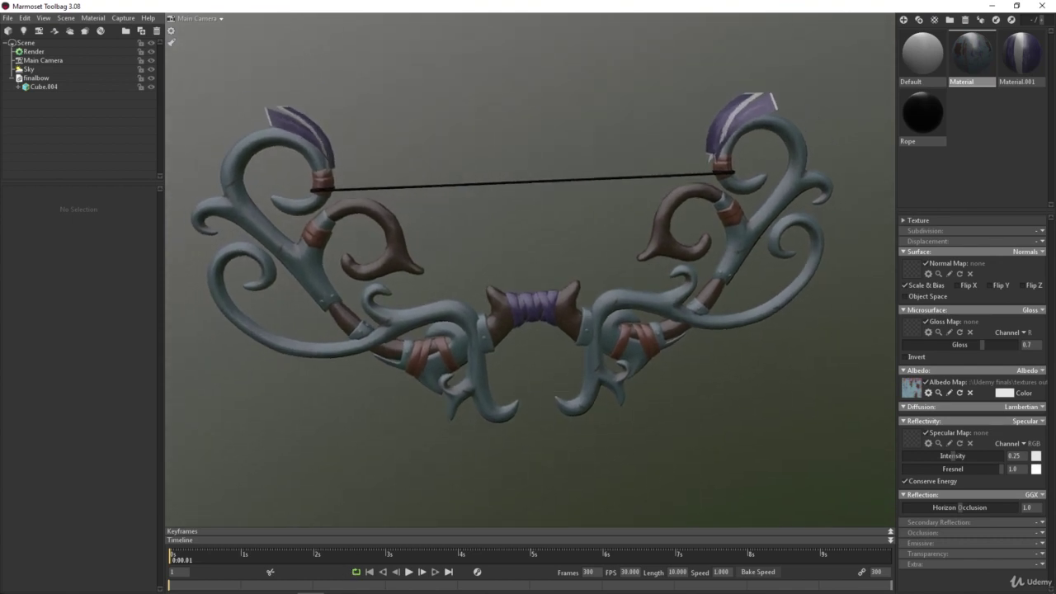
Switch to File Explorer and open the PBR metallic roughness folder inside Udemy finals\textures output
left_click(91, 584)
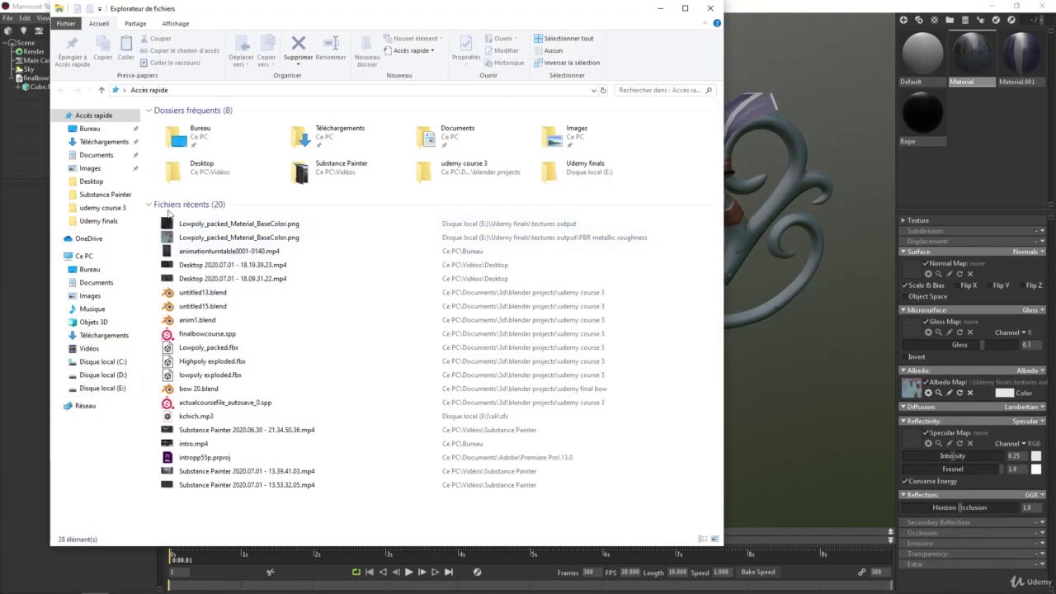
left_click(93, 221)
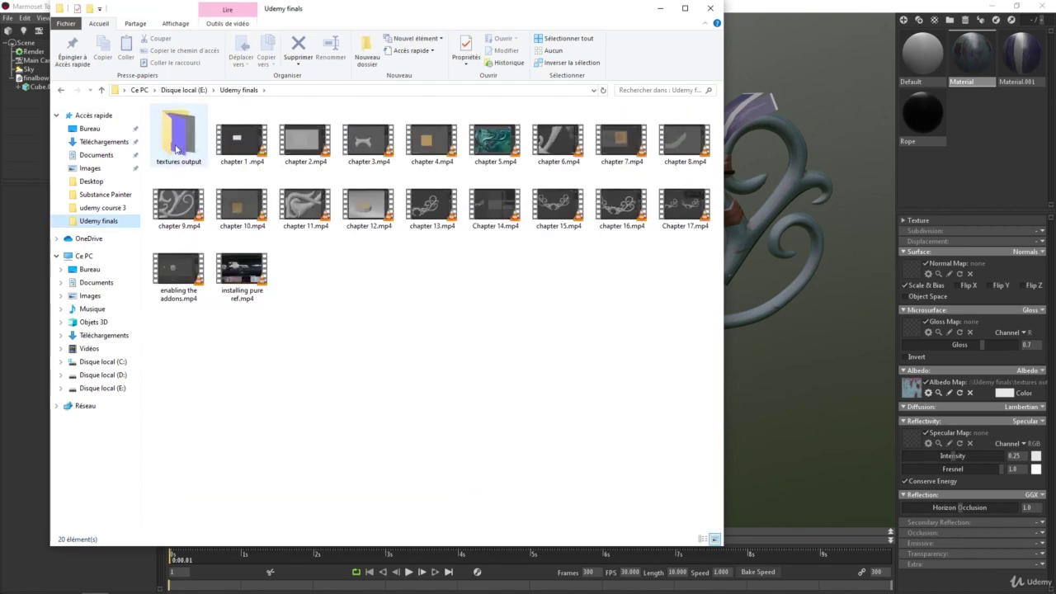
double_click(179, 146)
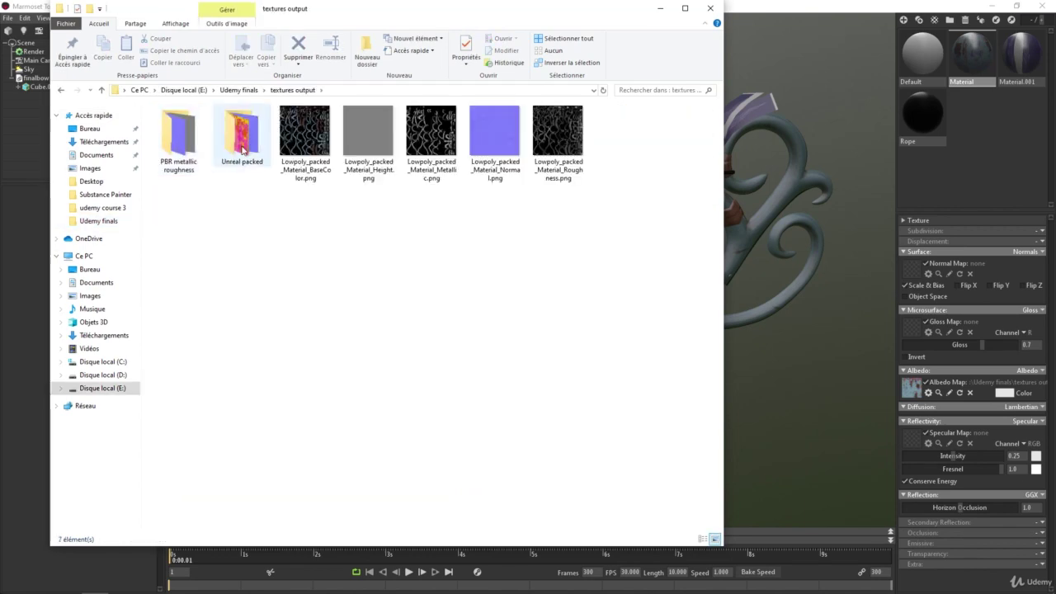
double_click(176, 165)
left_click_drag(168, 221, 187, 148)
left_click_drag(372, 134, 439, 143)
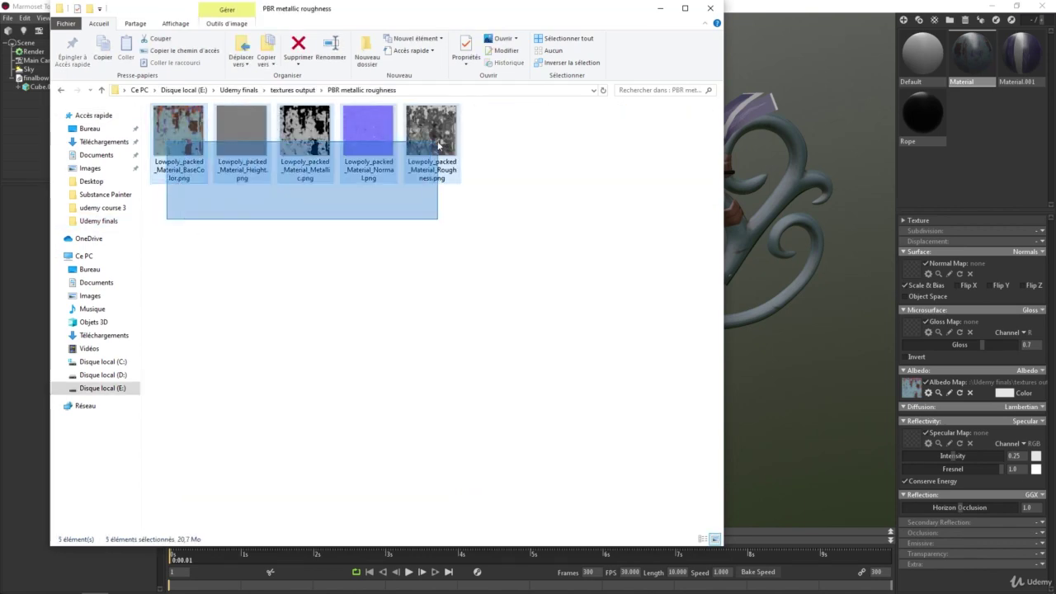
left_click_drag(442, 228, 190, 133)
left_click(207, 188)
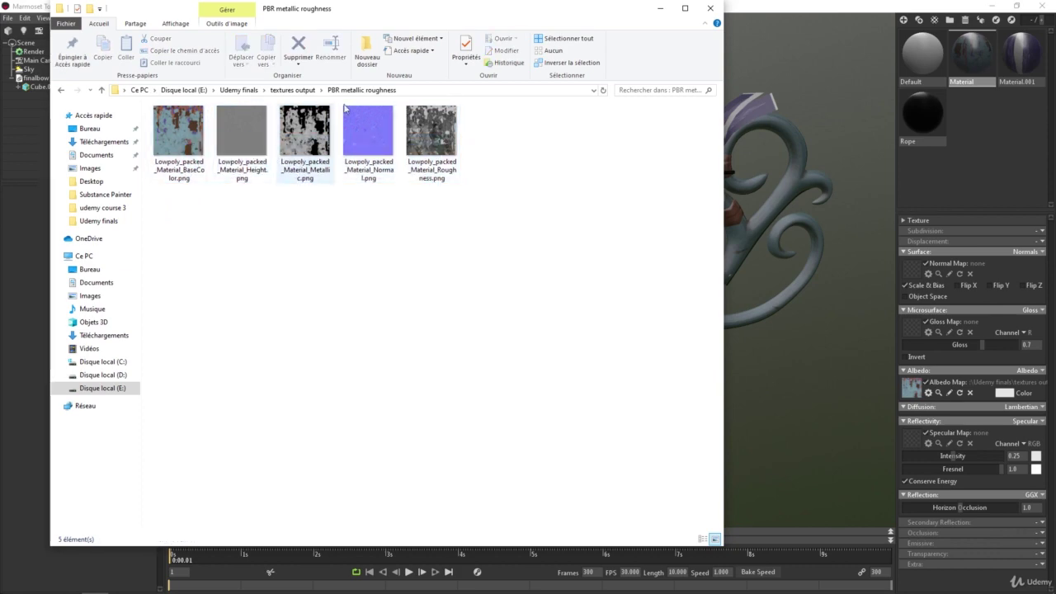
Select the bow's main Material, place File Explorer beside Toolbag, and assign Lowpoly_packed_Material_Normal.png as its normal map
left_click(659, 8)
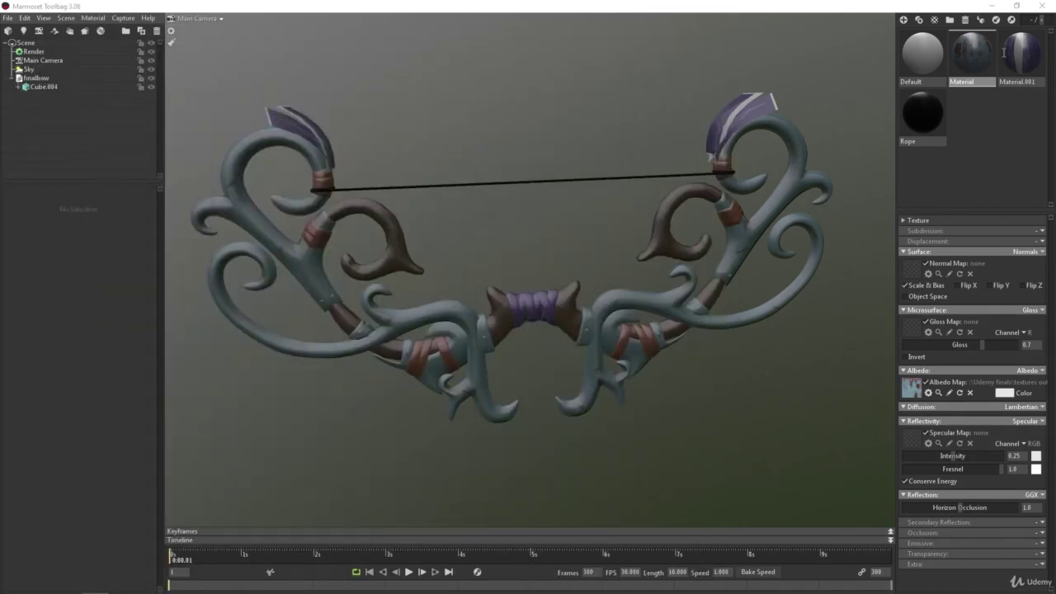
double_click(973, 59)
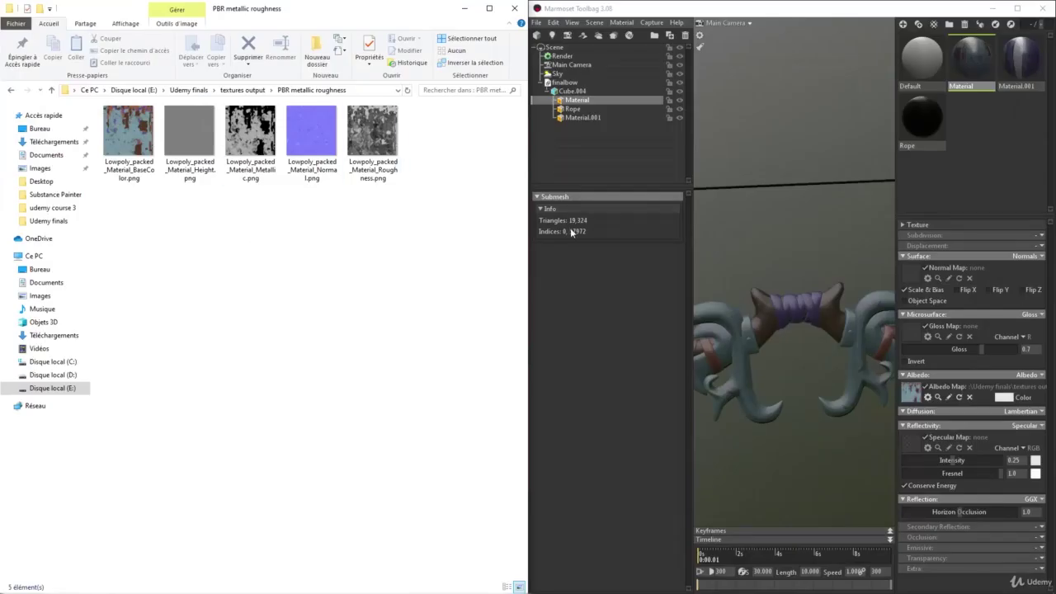
left_click(330, 165)
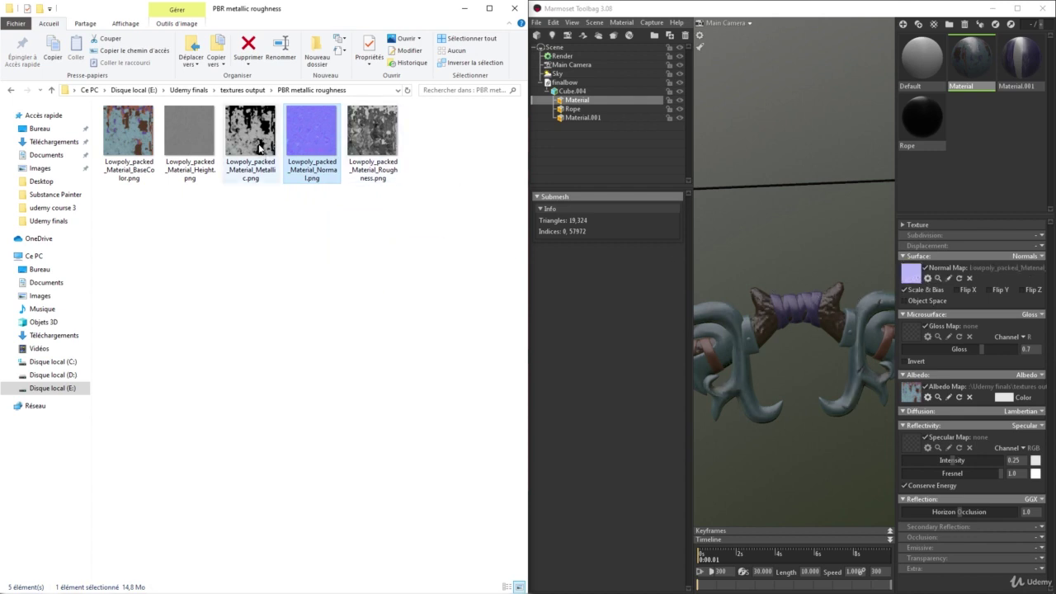
Assign Lowpoly_packed_Material_Metallic.png to the main material's reflectivity map and switch Reflectivity to Metalness
mouse_move(261, 147)
left_mouse_down()
mouse_move(847, 447)
mouse_move(915, 451)
mouse_move(941, 429)
mouse_move(909, 446)
left_mouse_up()
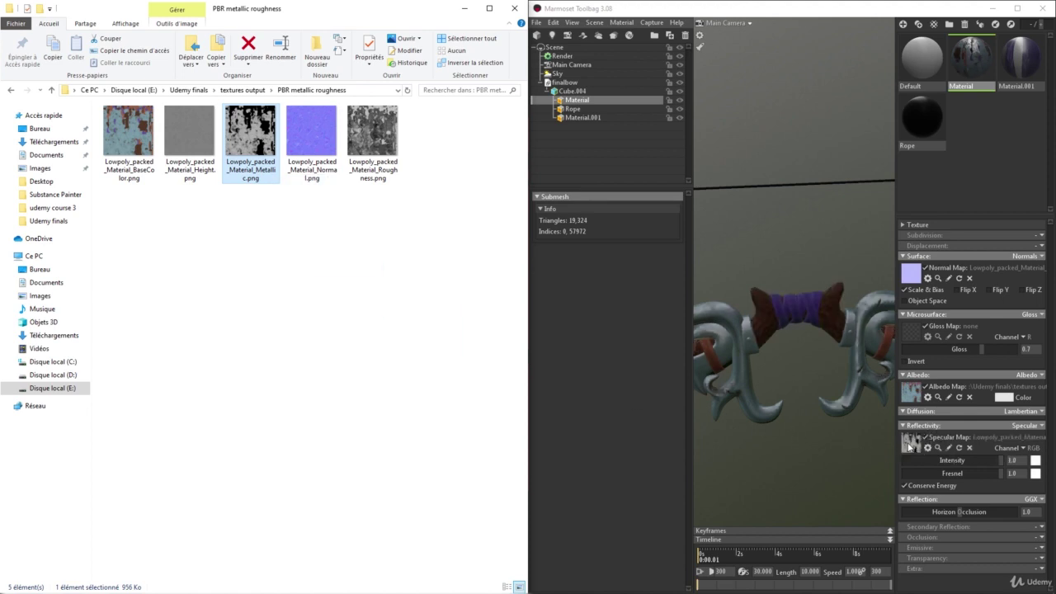
left_click(1041, 426)
left_click(995, 458)
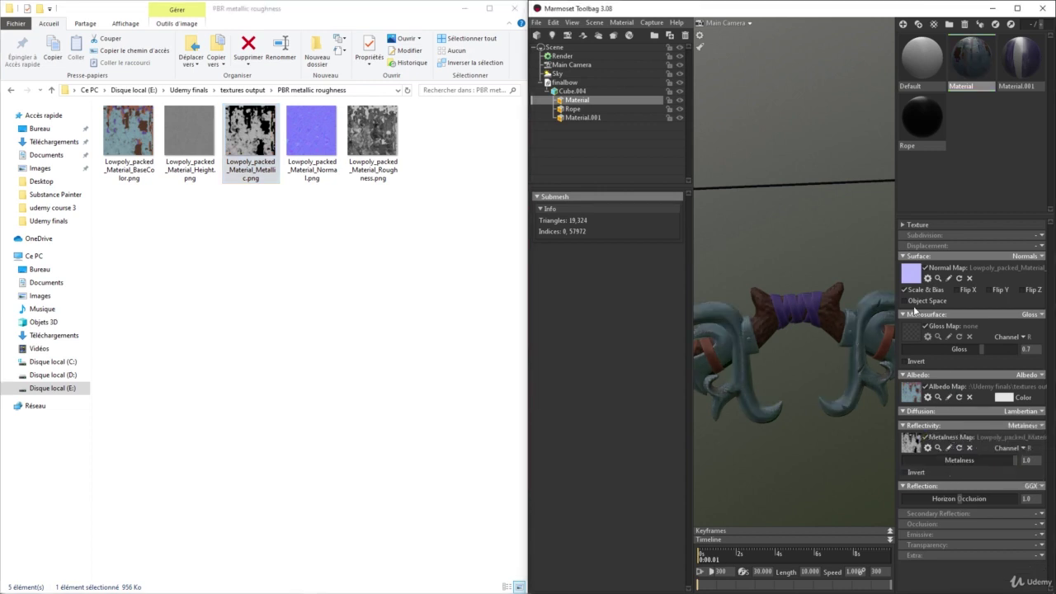
Switch the main material's Microsurface to Roughness and assign Lowpoly_packed_Material_Roughness.png as the roughness map
left_click(1032, 317)
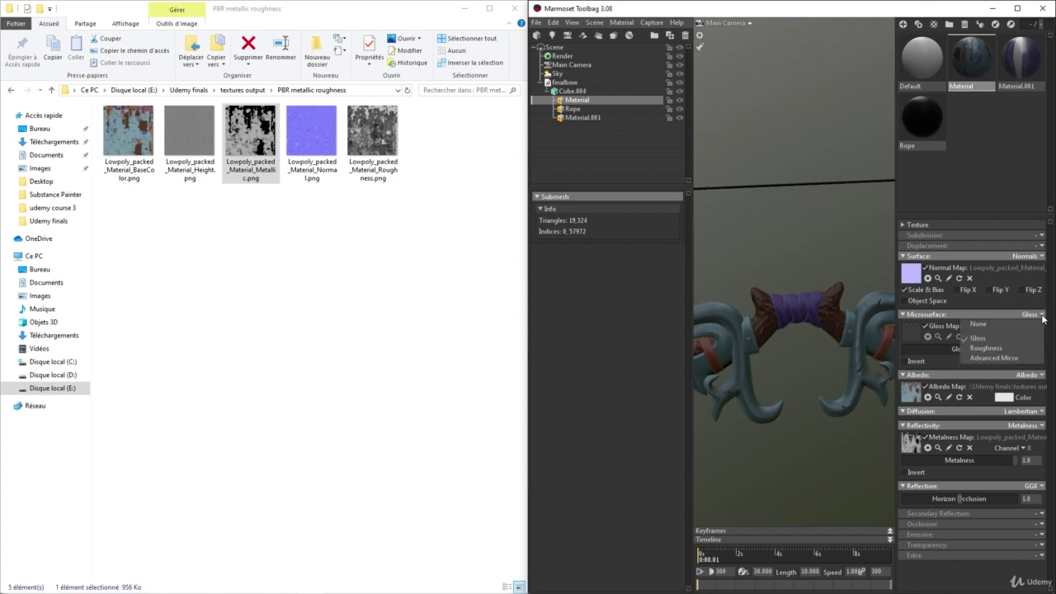
left_click(987, 349)
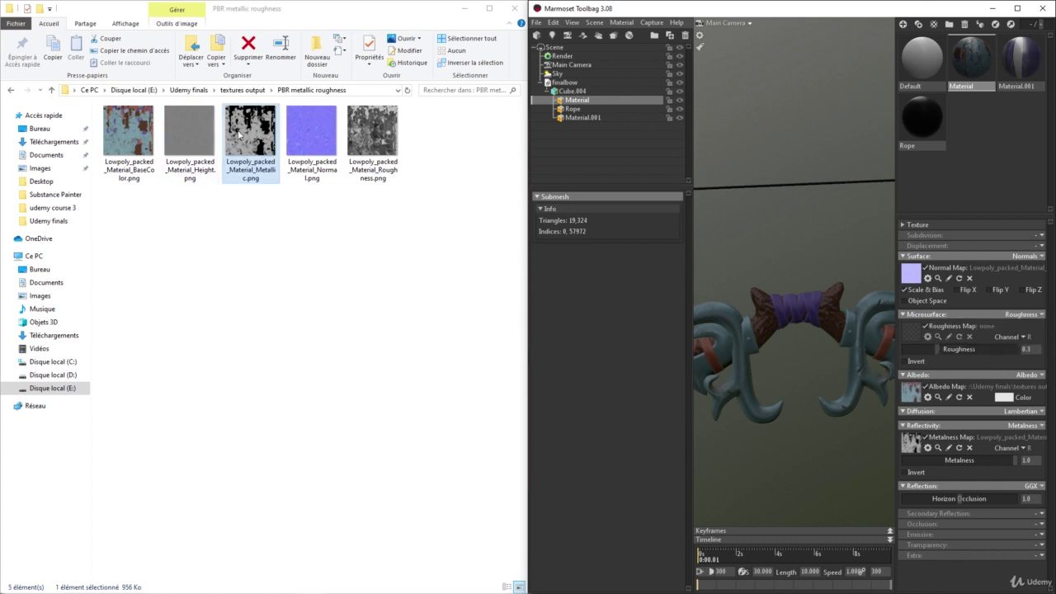
left_click_drag(392, 154, 907, 334)
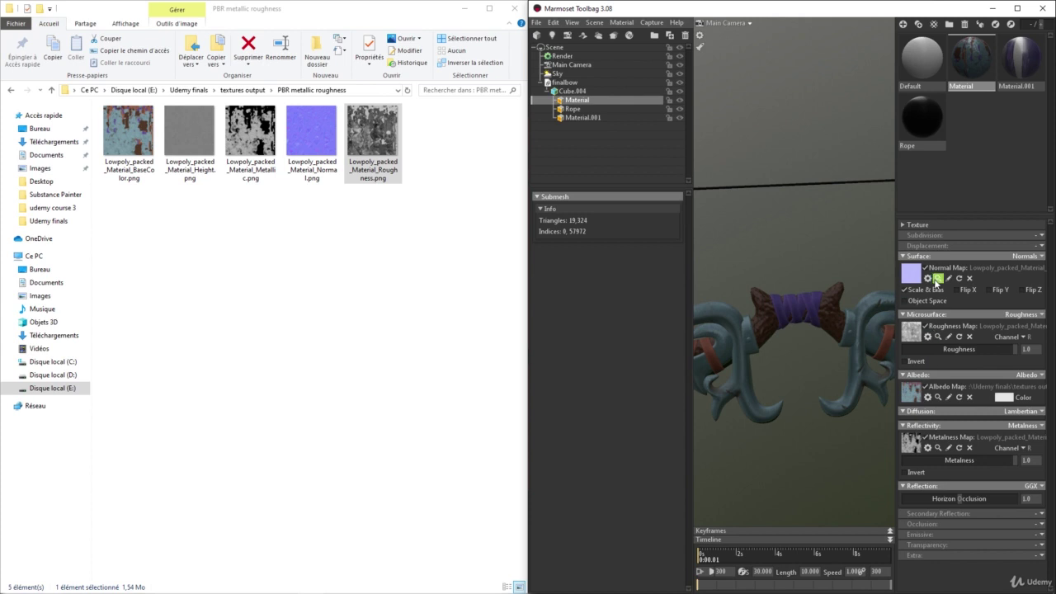
Set the Rope material's albedo color to black and deselect the material
left_click(921, 119)
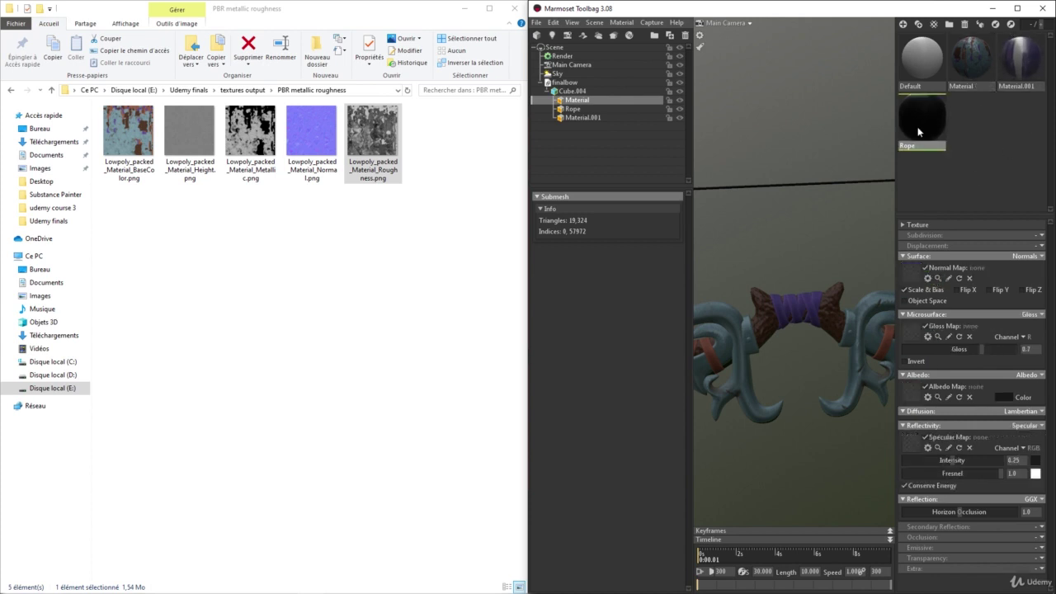
left_click(1003, 397)
mouse_move(778, 486)
left_mouse_down()
mouse_move(822, 499)
mouse_move(794, 455)
mouse_move(709, 513)
mouse_move(707, 568)
mouse_move(672, 593)
left_mouse_up()
left_click(952, 175)
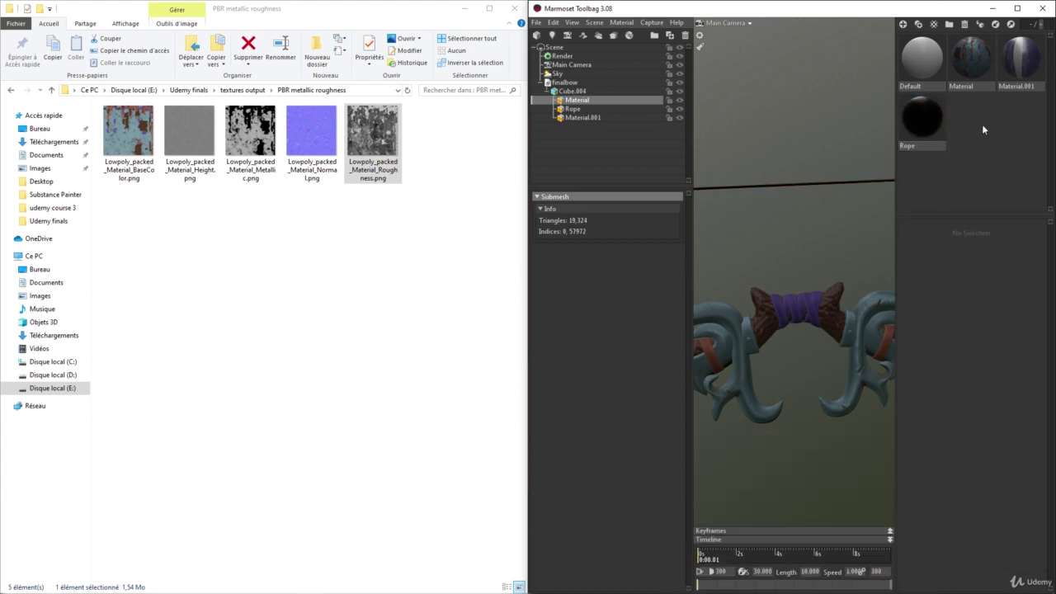
Return Toolbag to full screen and set the transparency of the feather material, Material.001, to Cutout
left_click(1016, 57)
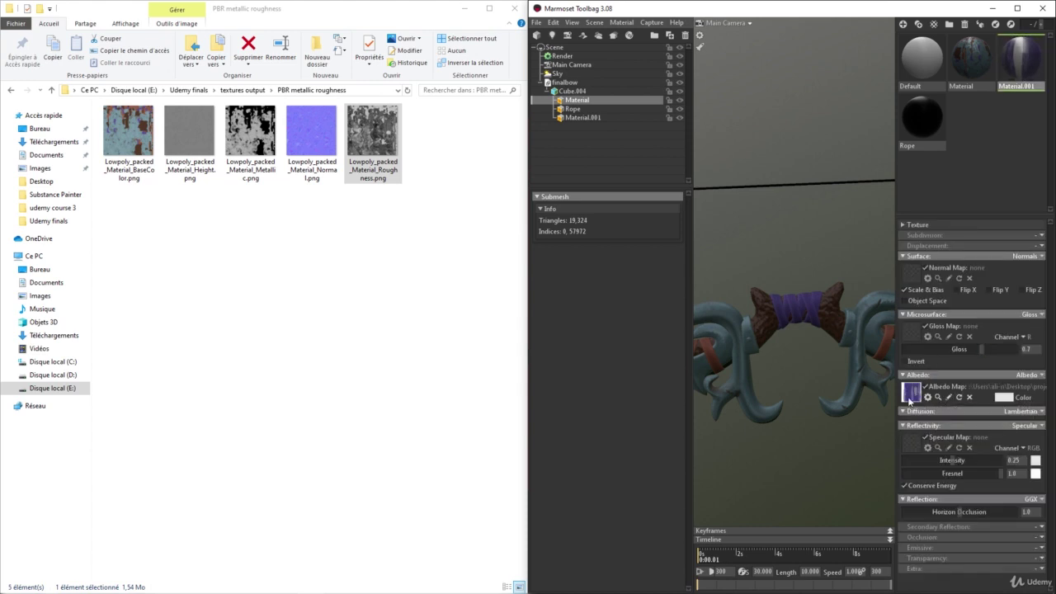
left_click(463, 8)
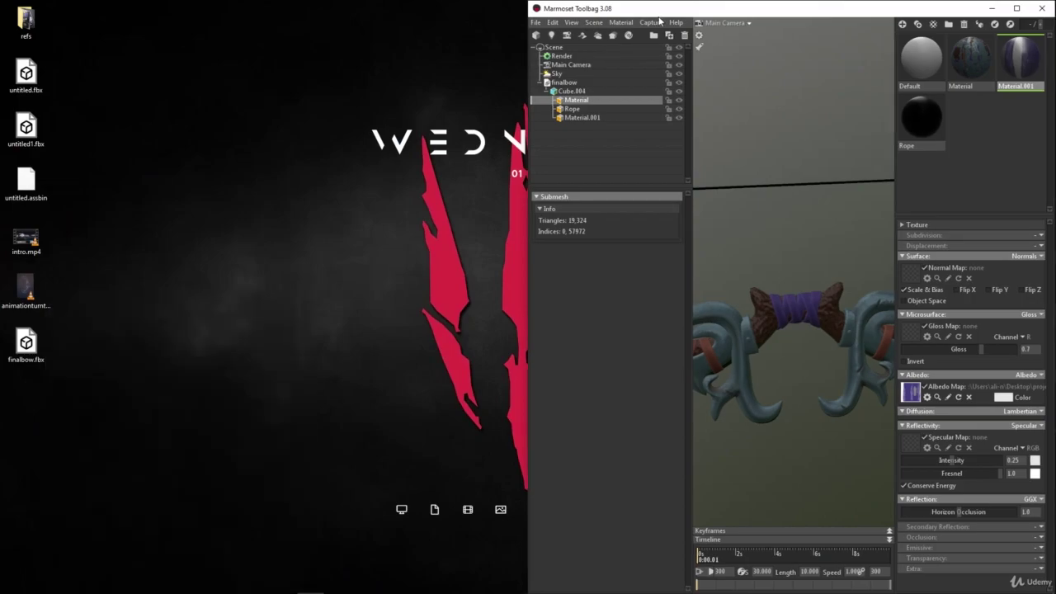
double_click(658, 14)
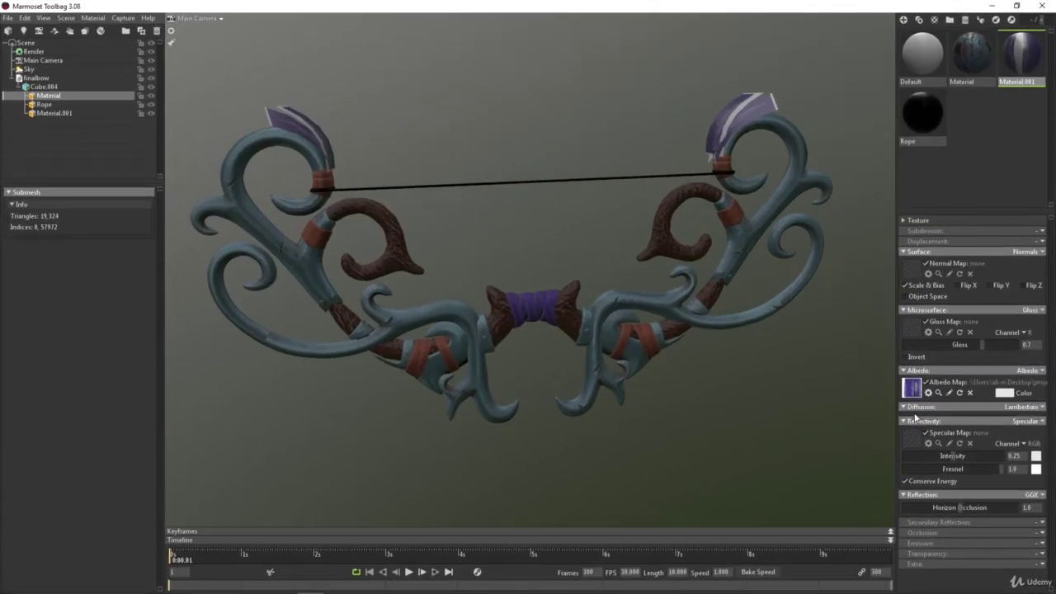
left_click(1041, 555)
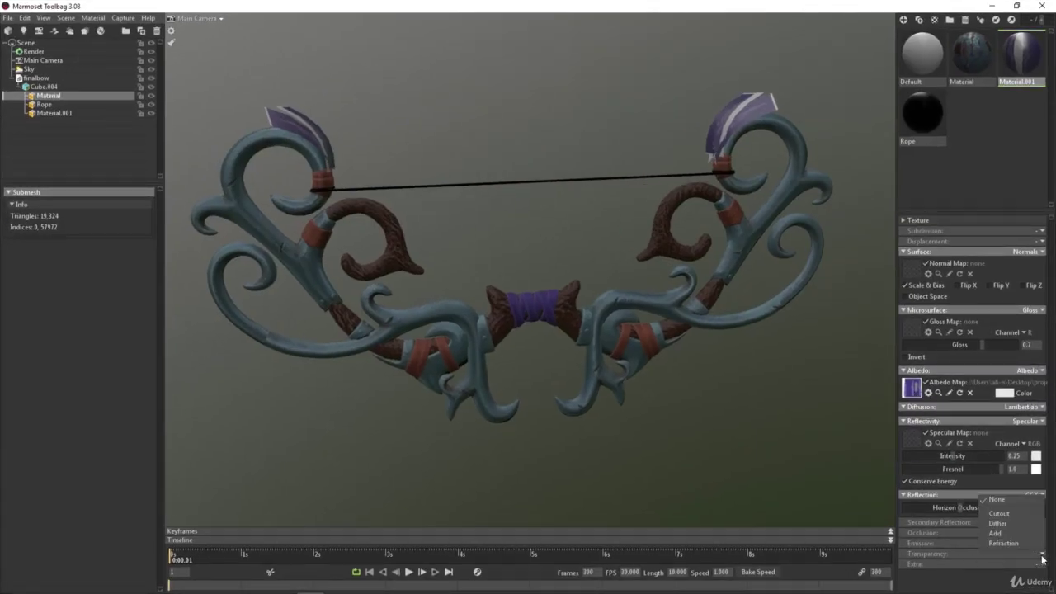
left_click(1000, 513)
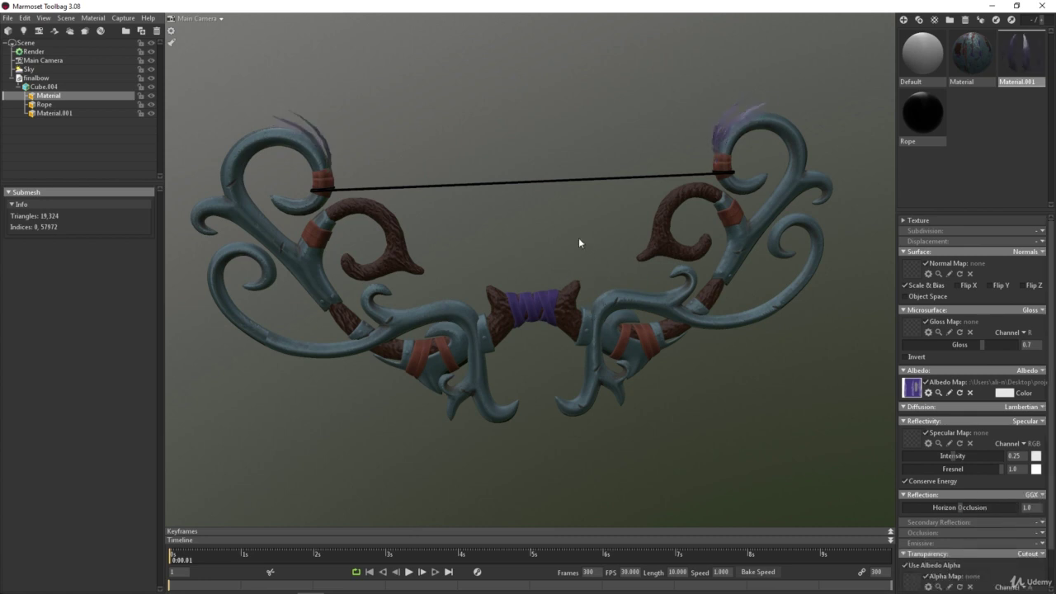
Inspect the cutout feathers up close and the whole textured bow from several angles
left_click_drag(579, 242, 487, 234)
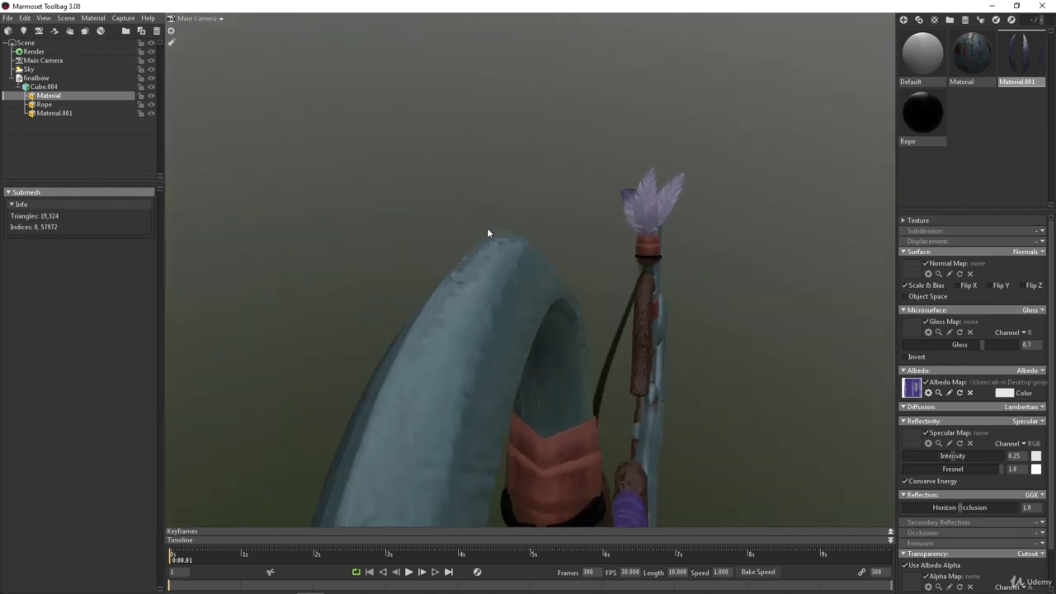
mouse_move(567, 288)
left_mouse_down()
mouse_move(586, 297)
mouse_move(568, 266)
mouse_move(574, 278)
left_mouse_up()
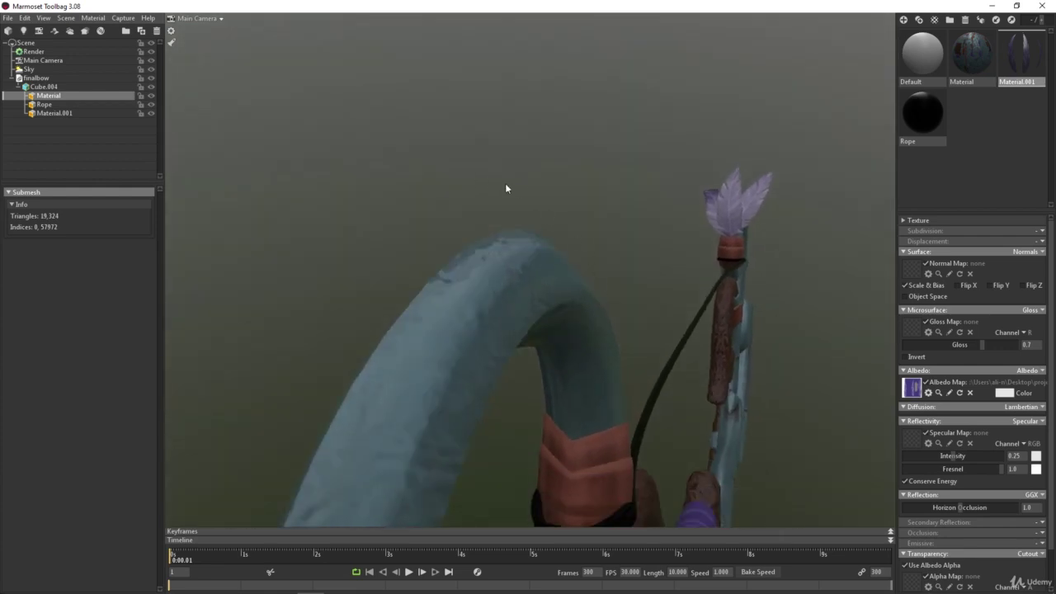
left_click_drag(505, 184, 580, 321)
scroll(561, 341, "down", 8)
middle_click_drag(581, 321, 387, 258)
right_click_drag(387, 257, 390, 367)
left_click_drag(391, 367, 449, 362)
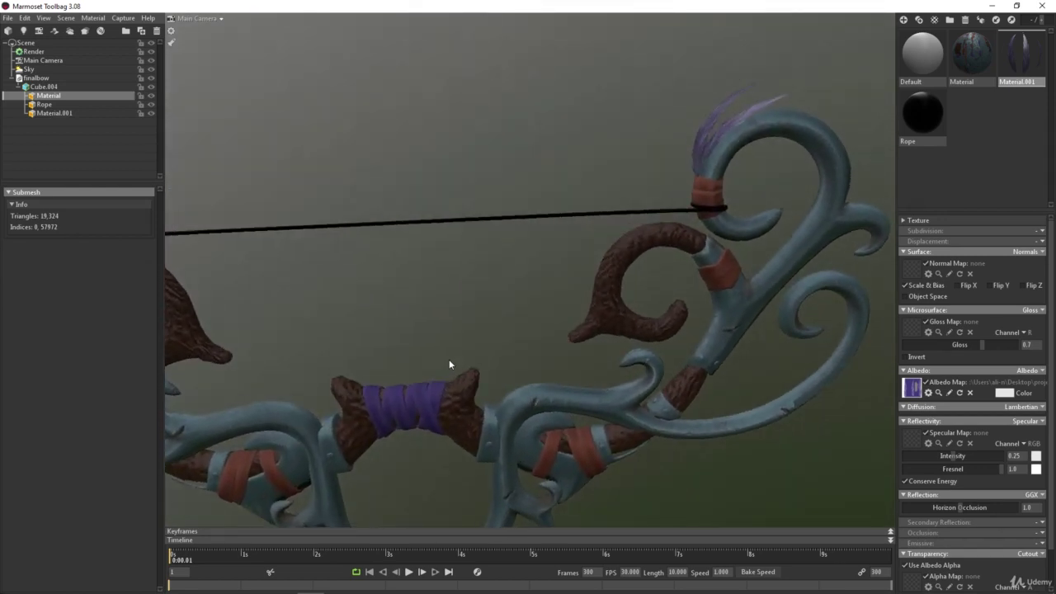
right_click_drag(448, 360, 460, 298)
middle_click_drag(461, 299, 540, 320)
right_click_drag(540, 320, 526, 287)
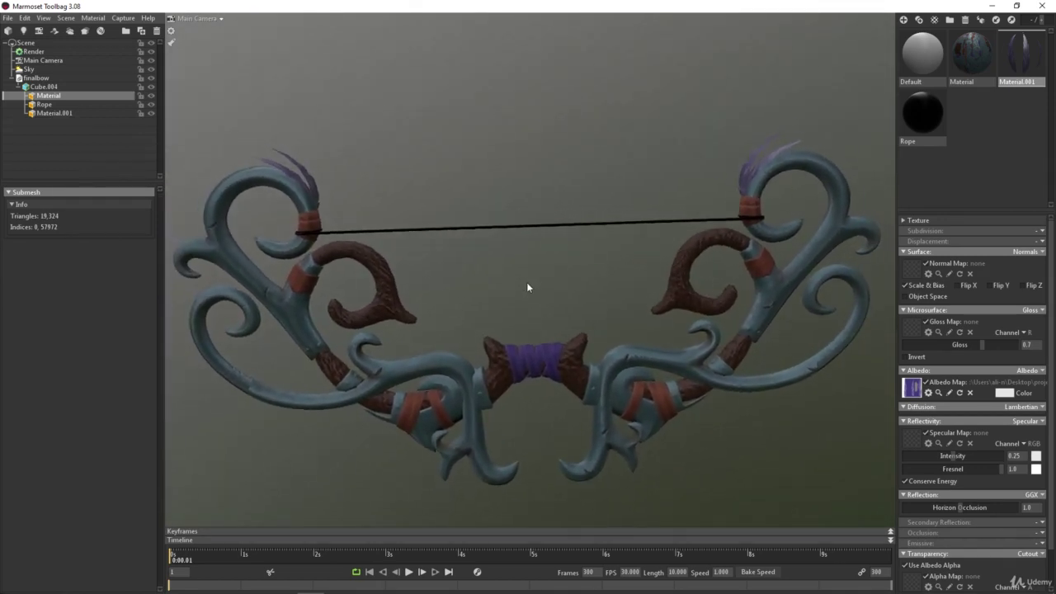
left_click_drag(527, 283, 520, 292)
middle_click_drag(519, 292, 518, 261)
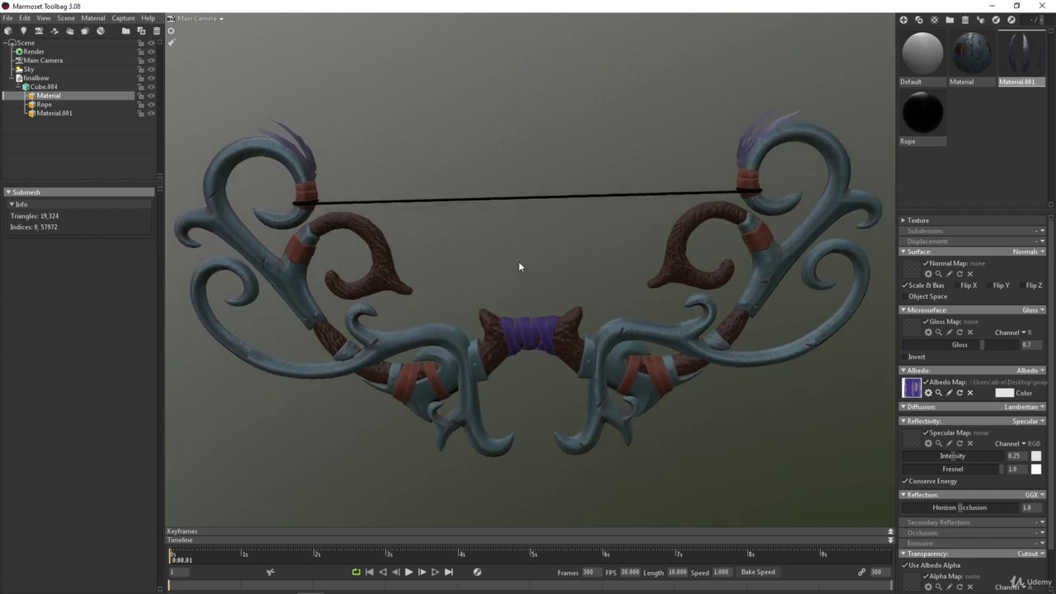
left_click_drag(519, 267, 488, 294)
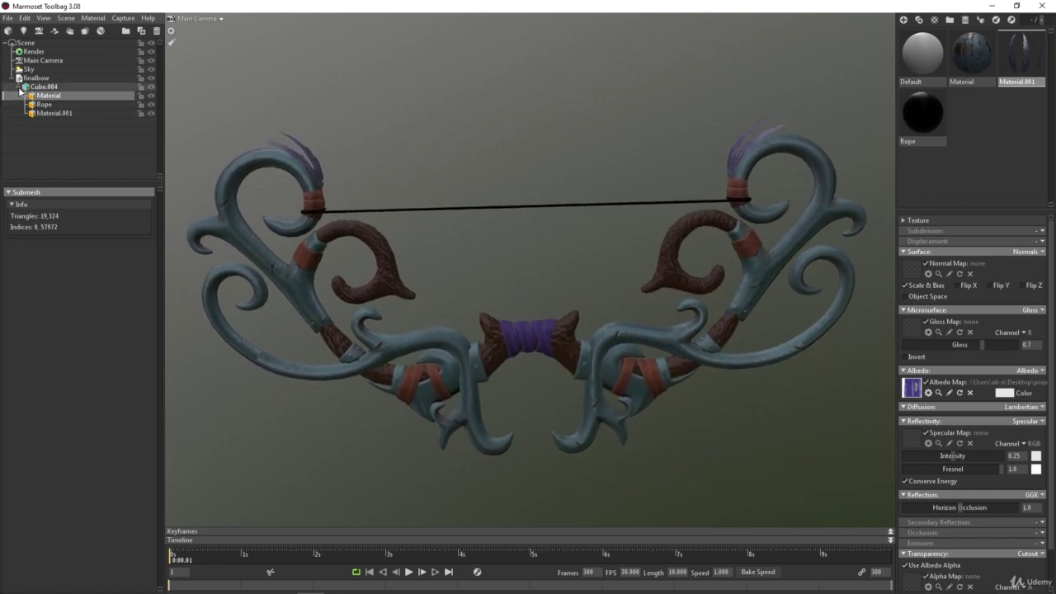
Collapse the Cube.004 and finalbow entries in the scene hierarchy
left_click(19, 87)
left_click(11, 77)
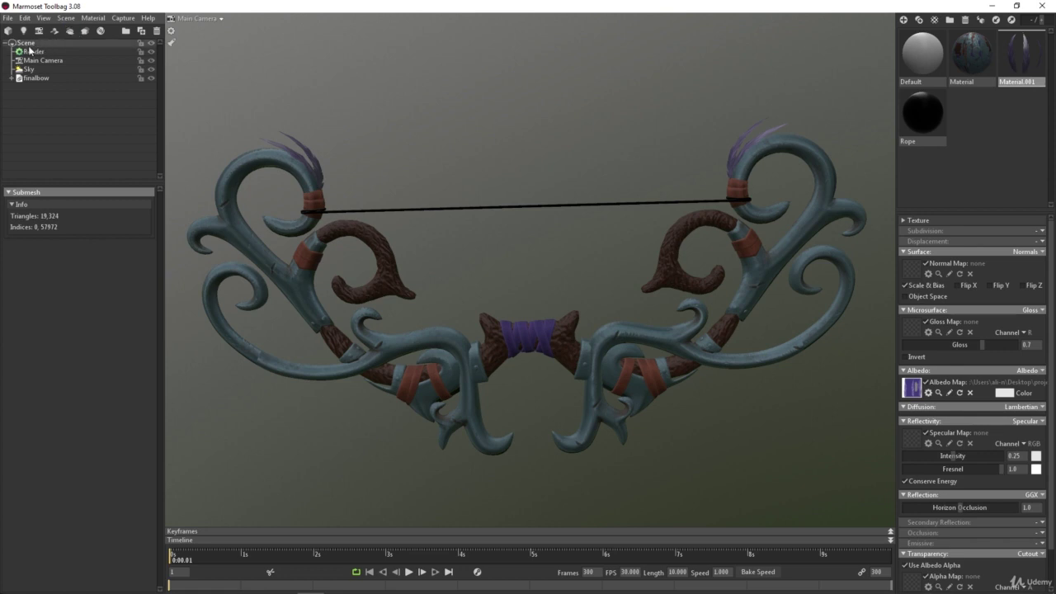
Light the scene with the Desert Road sky preset after trying other presets, and rotate the sky lighting around the bow
left_click(33, 51)
left_click(29, 70)
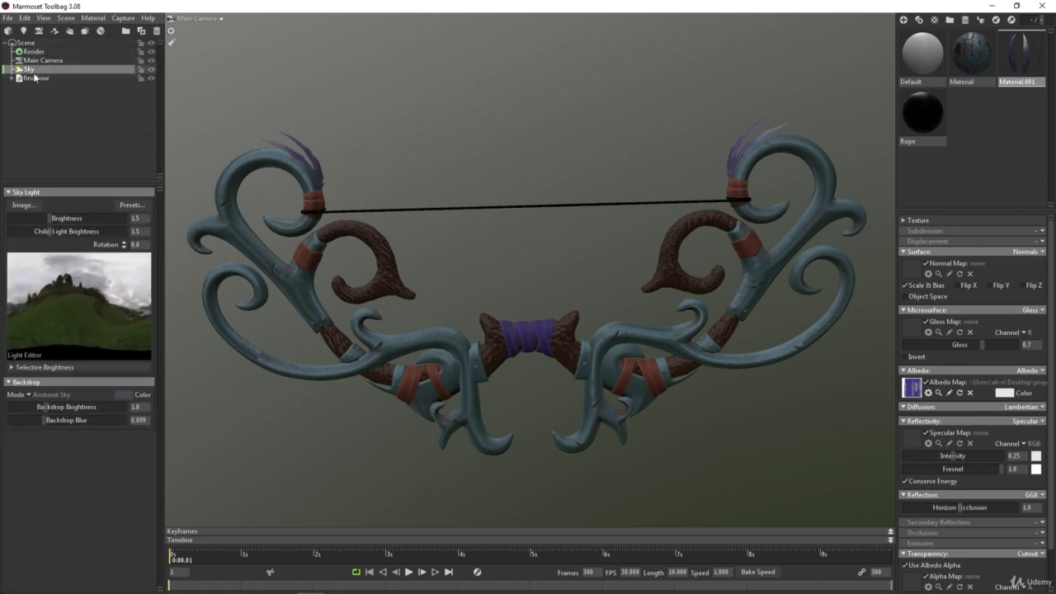
left_click(129, 205)
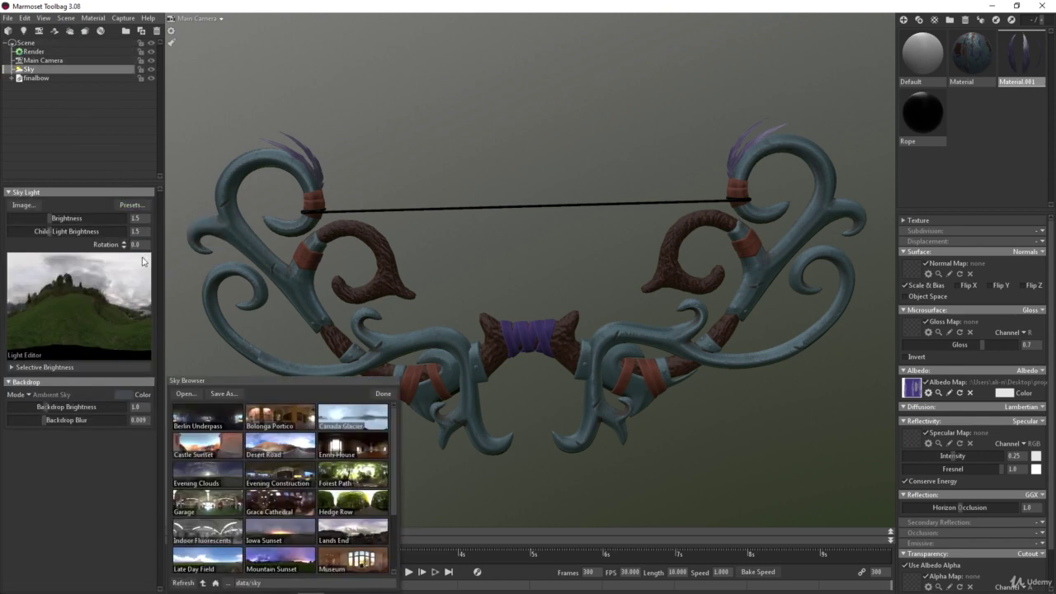
left_click(289, 454)
left_click(350, 455)
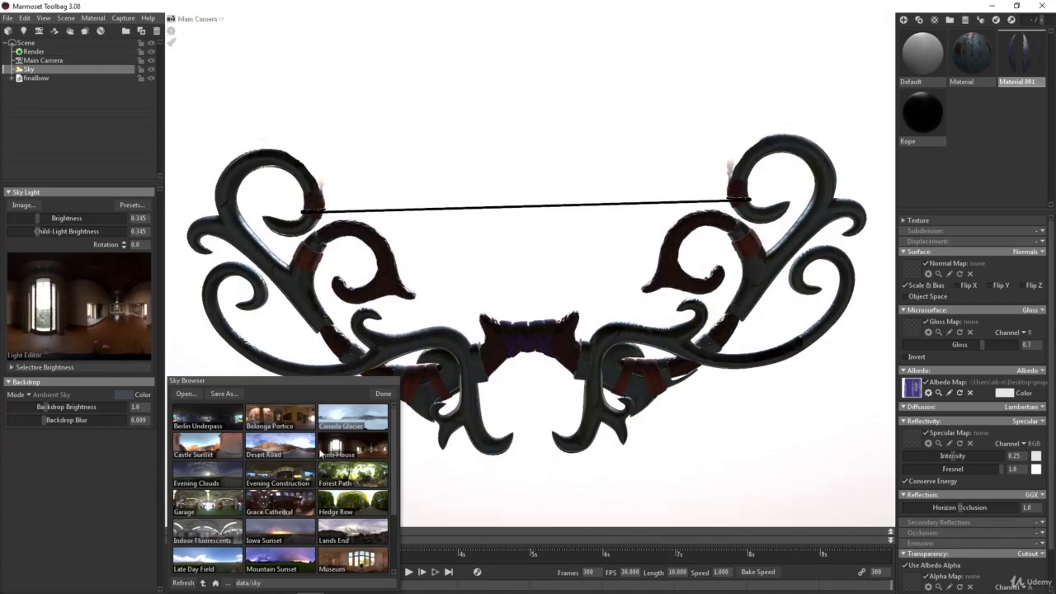
left_click(252, 452)
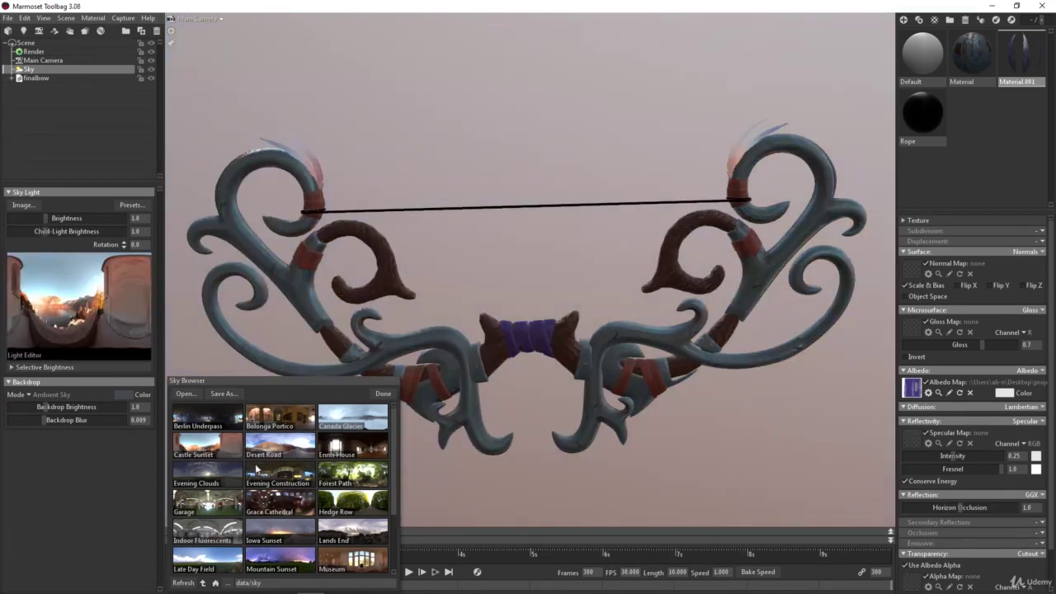
left_click(256, 469)
left_click(277, 447)
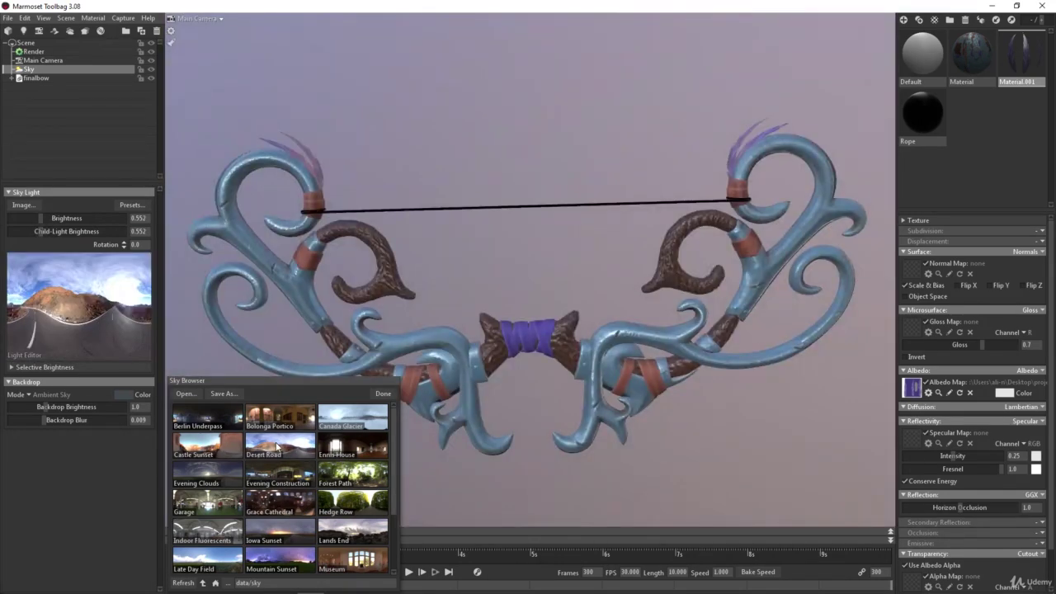
left_click(490, 265)
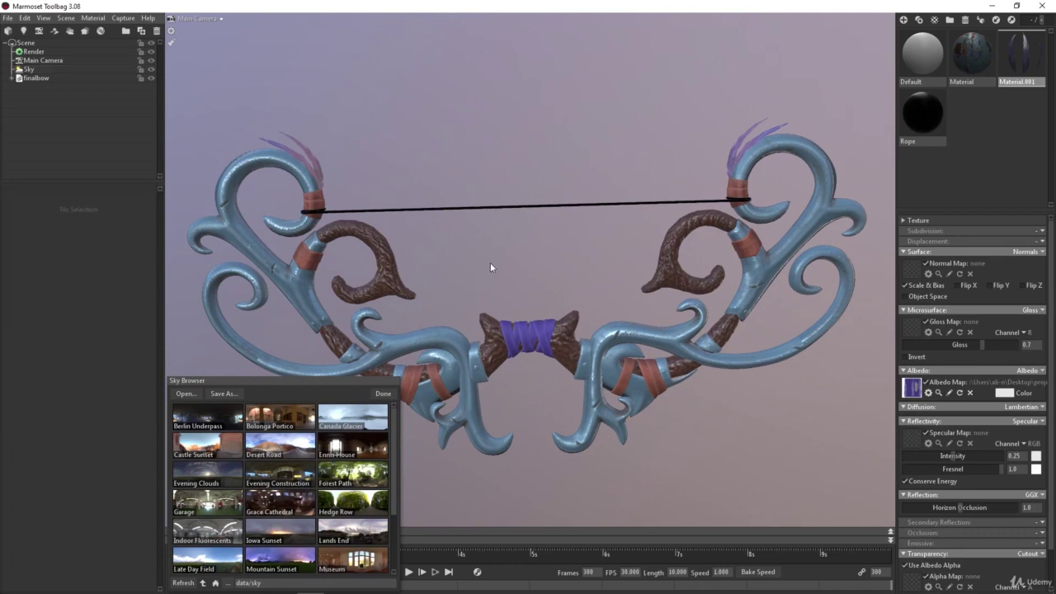
left_click(384, 394)
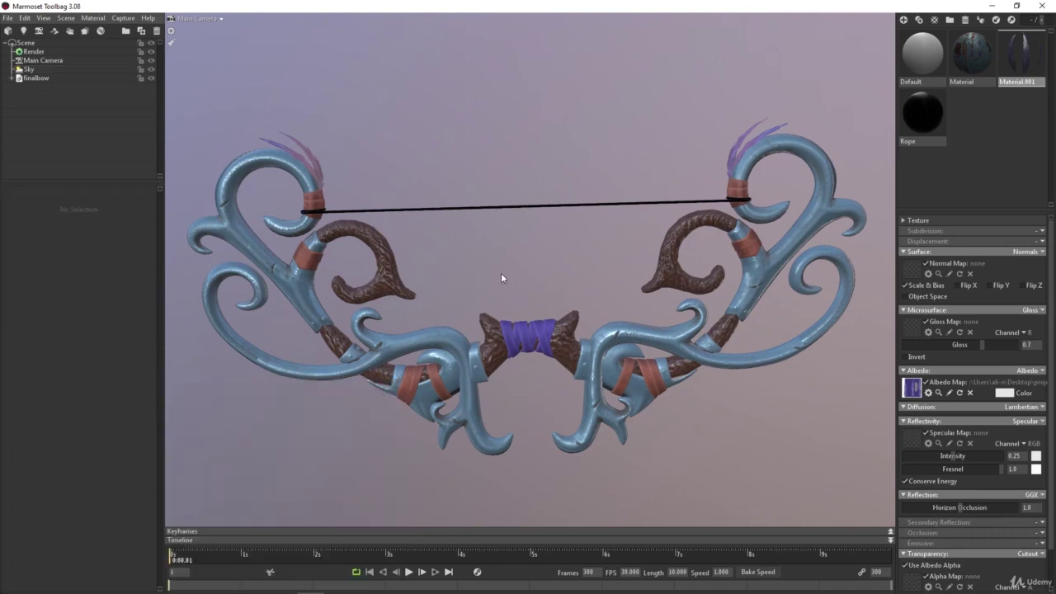
right_click_drag(496, 273, 388, 269, "shift")
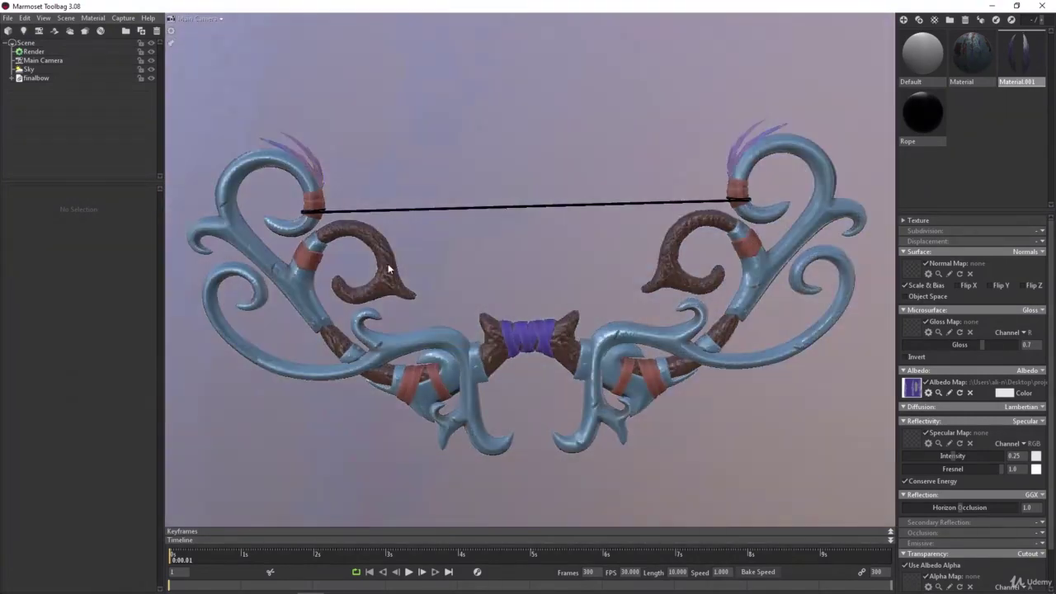
left_click_drag(389, 268, 480, 278, "shift")
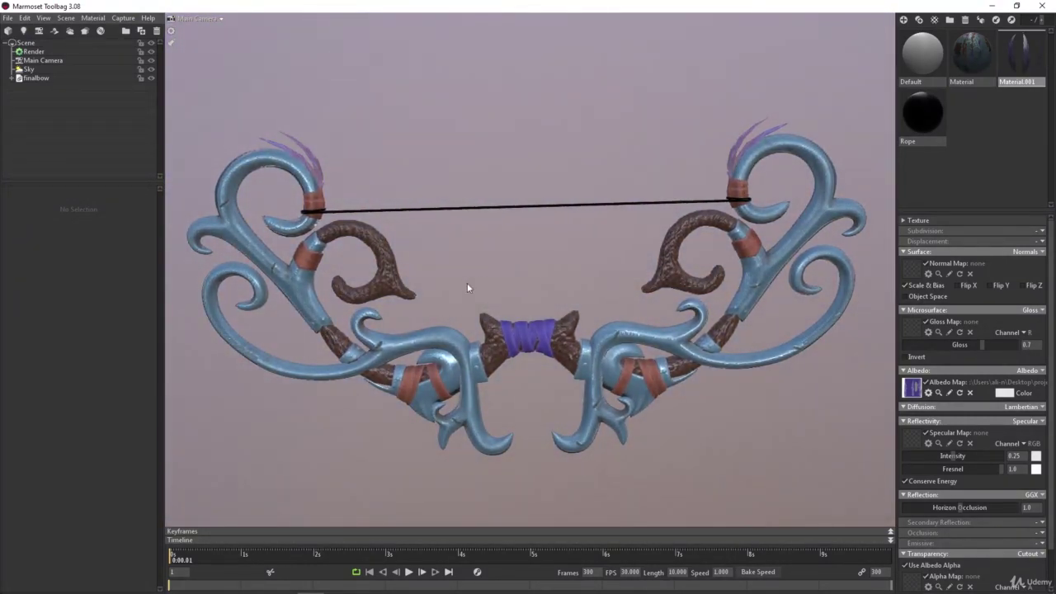
Examine the bow's surface detail up close and enable Flip Y on the normal map of the material named Material
left_click(637, 326)
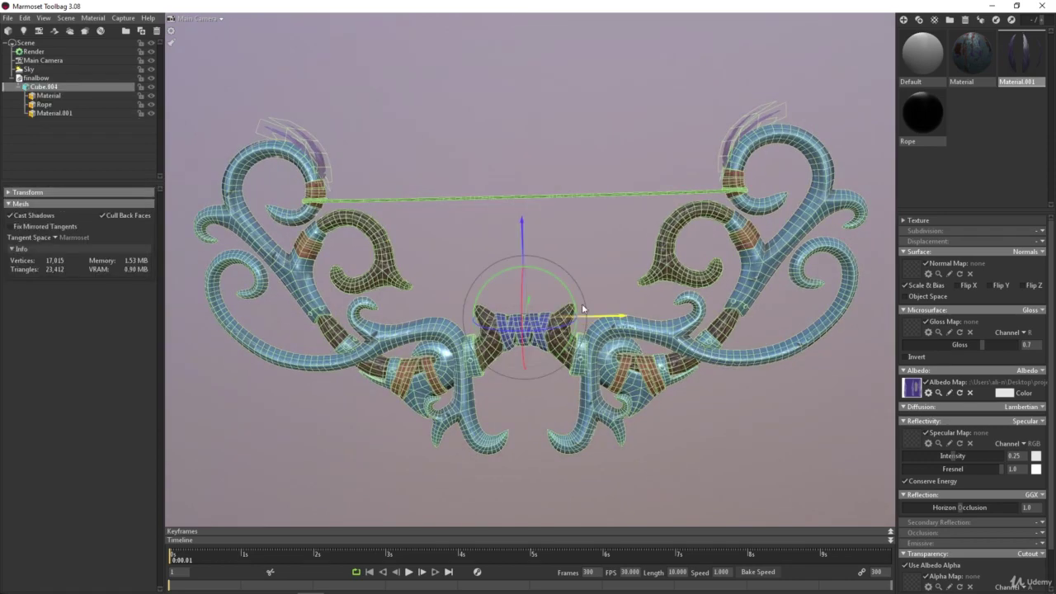
left_click(969, 73)
left_click_drag(560, 268, 630, 314)
middle_click_drag(675, 311, 565, 223)
right_click_drag(565, 222, 554, 330)
middle_click_drag(554, 330, 583, 333)
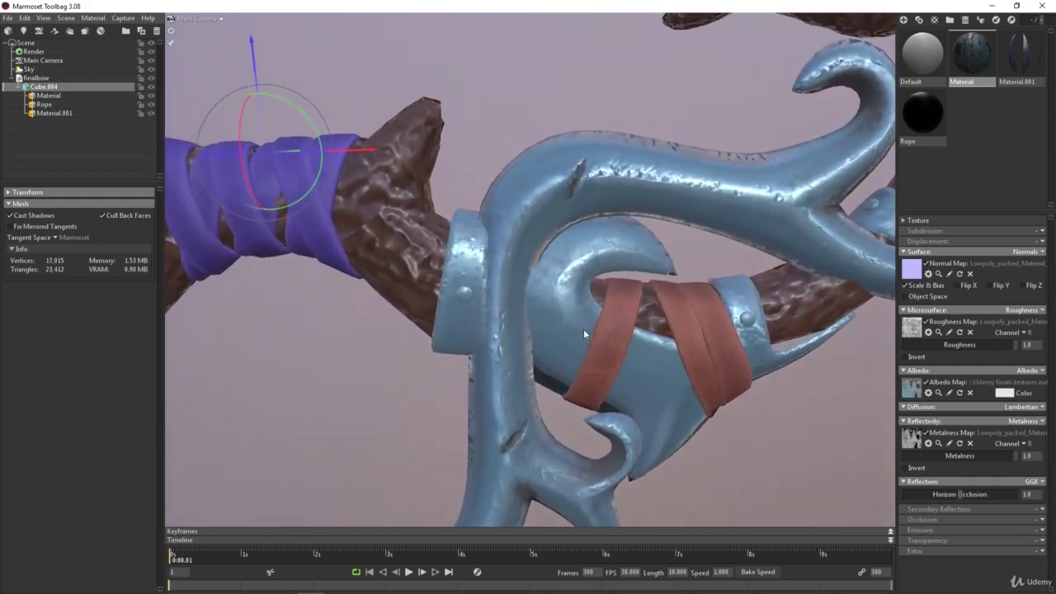
scroll(583, 333, "down", 5)
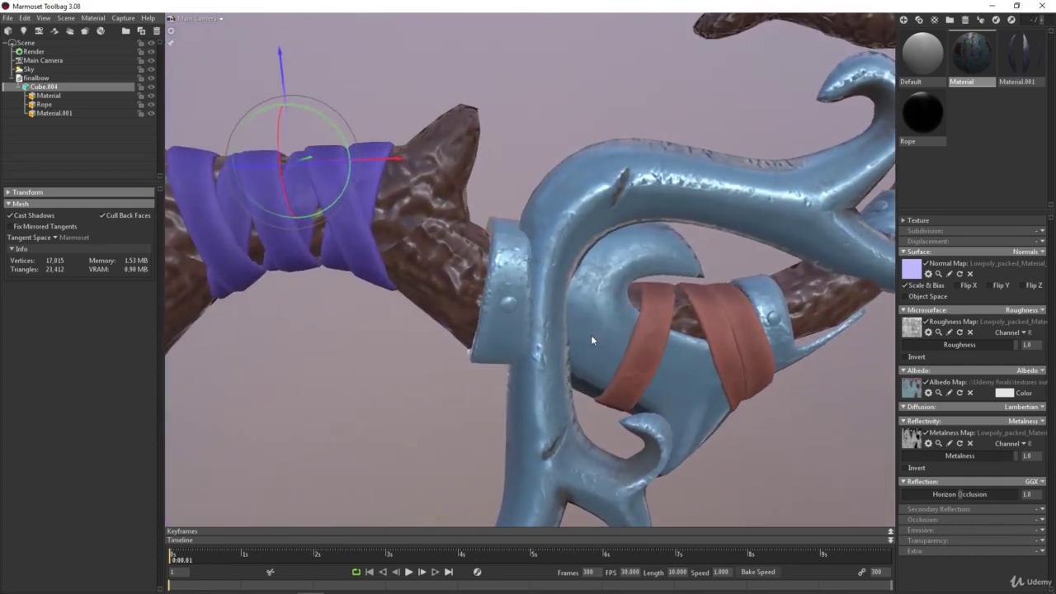
scroll(498, 297, "down", 6)
scroll(498, 297, "down", 6)
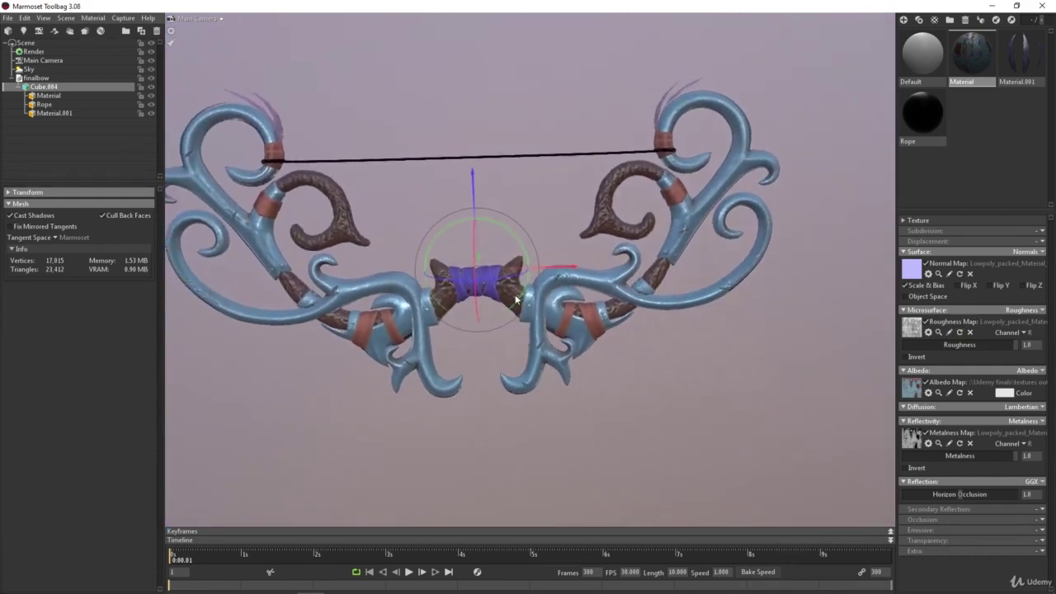
left_click(989, 285)
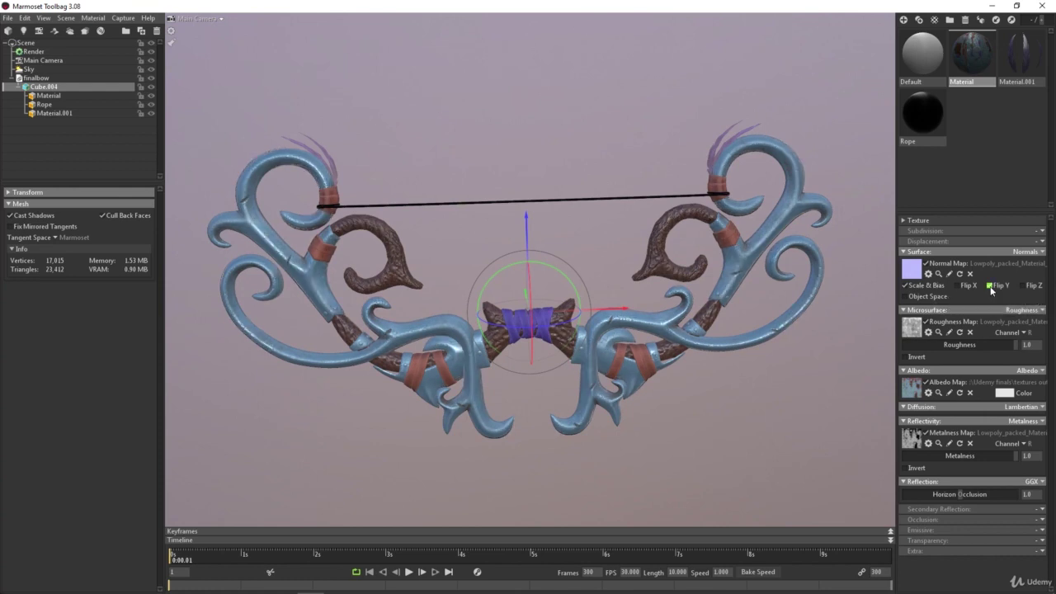
Compare the bow's surface relief with the normal map's Flip Y off and on, leaving it enabled
mouse_move(645, 325)
left_mouse_down()
mouse_move(621, 335)
mouse_move(654, 336)
left_mouse_up()
scroll(631, 341, "up", 2)
scroll(631, 338, "down", 1)
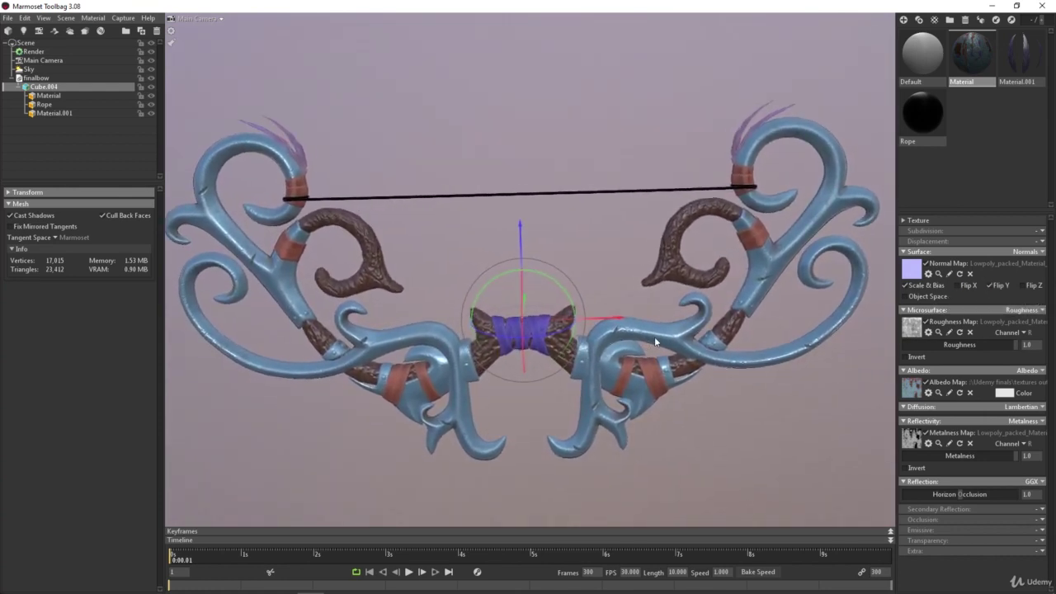
left_click(988, 286)
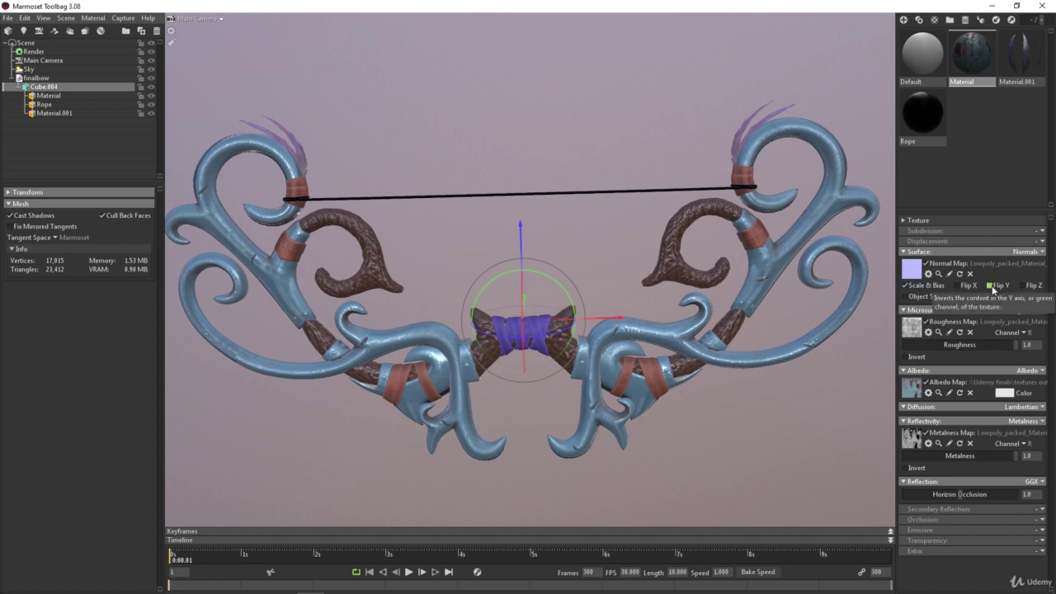
left_click(991, 285)
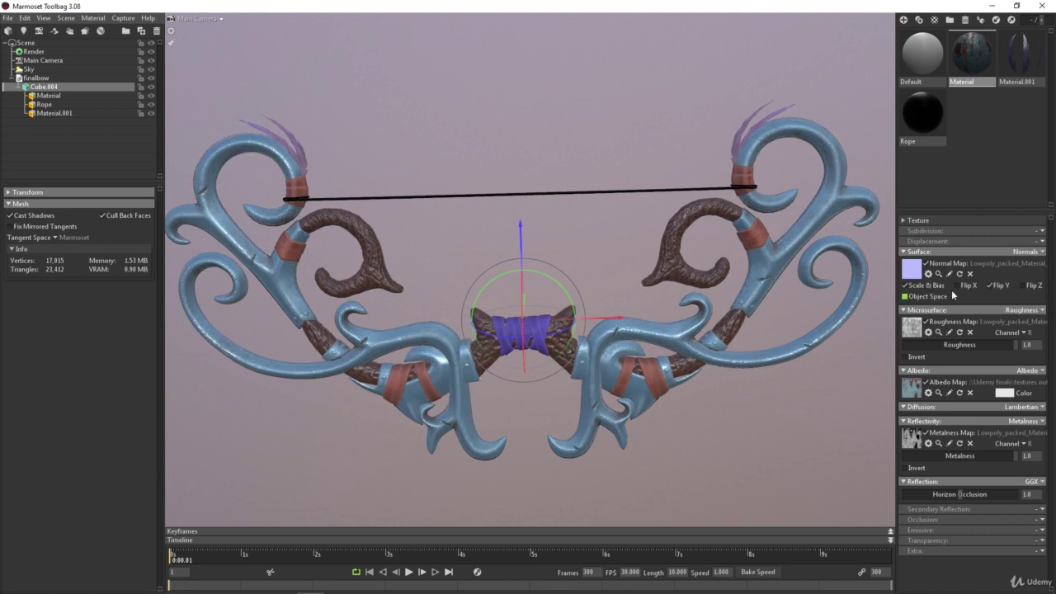
left_click(993, 287)
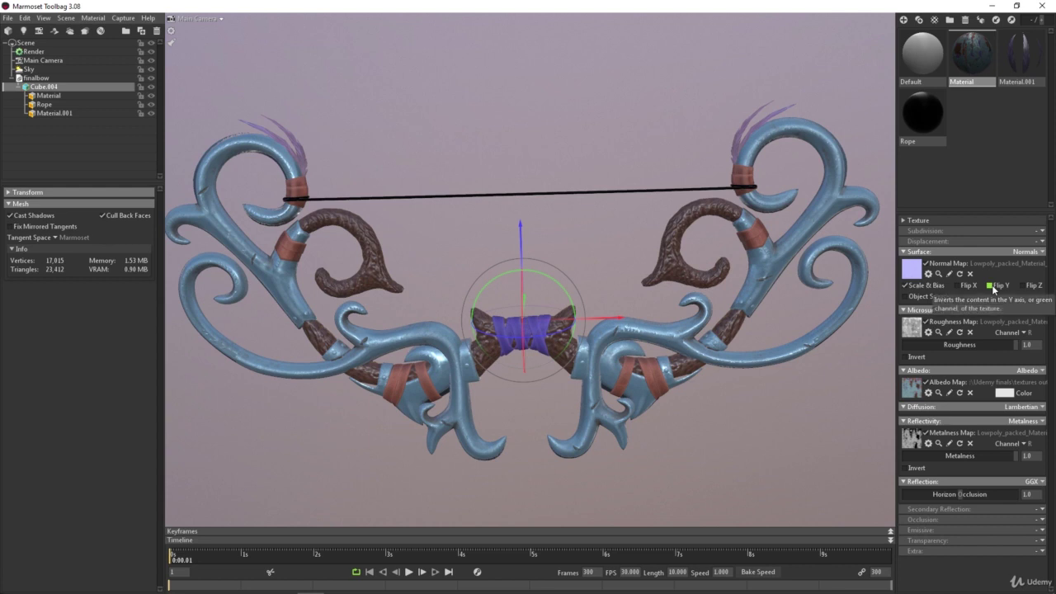
left_click(992, 286)
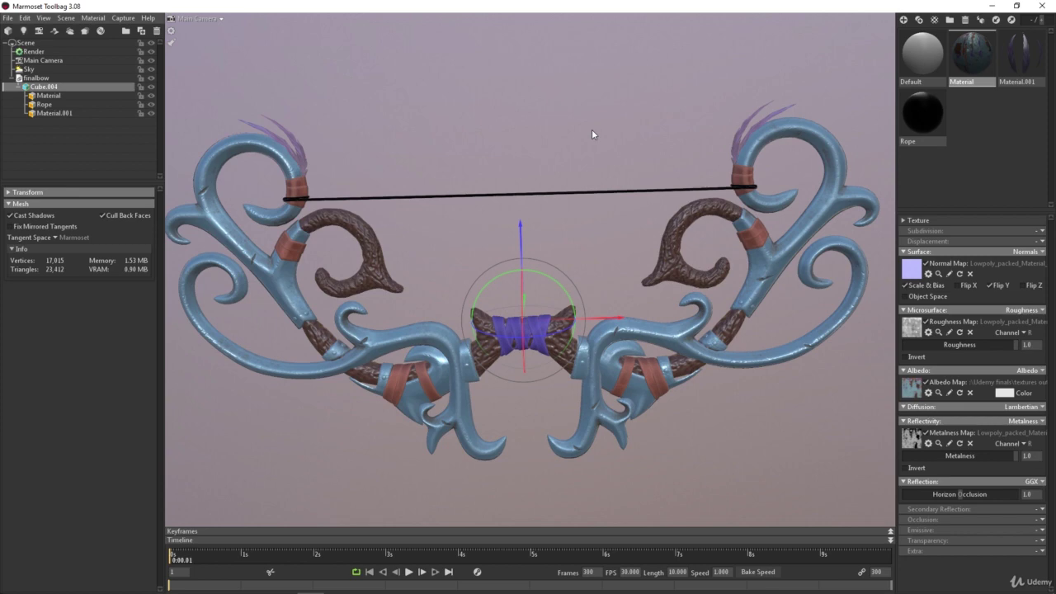
Set the Rope material's albedo color to dark grey, RGB 73, 73, 73
left_click(623, 212)
left_click(637, 191)
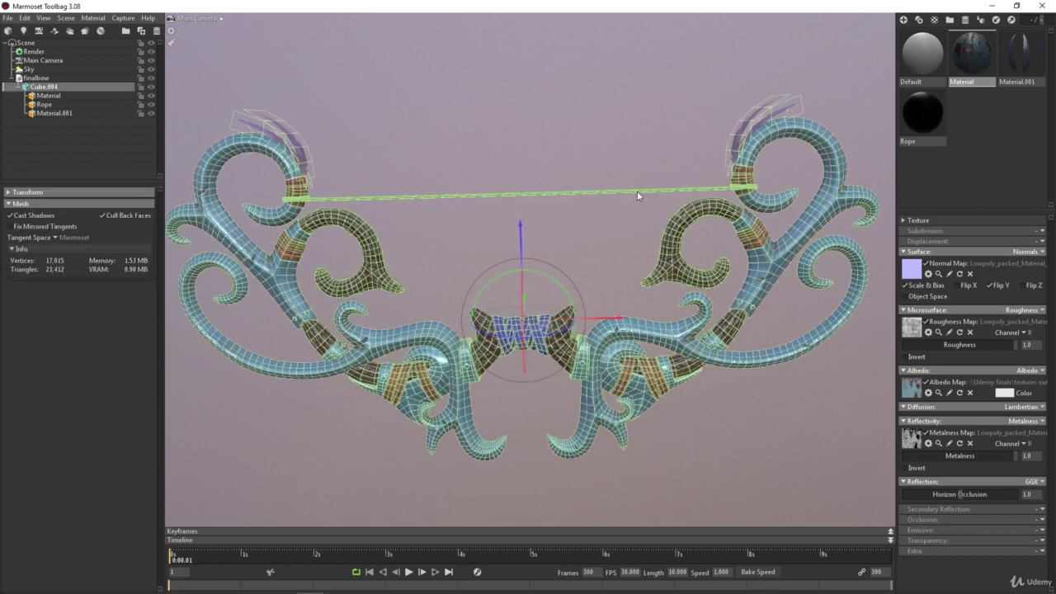
left_click(922, 112)
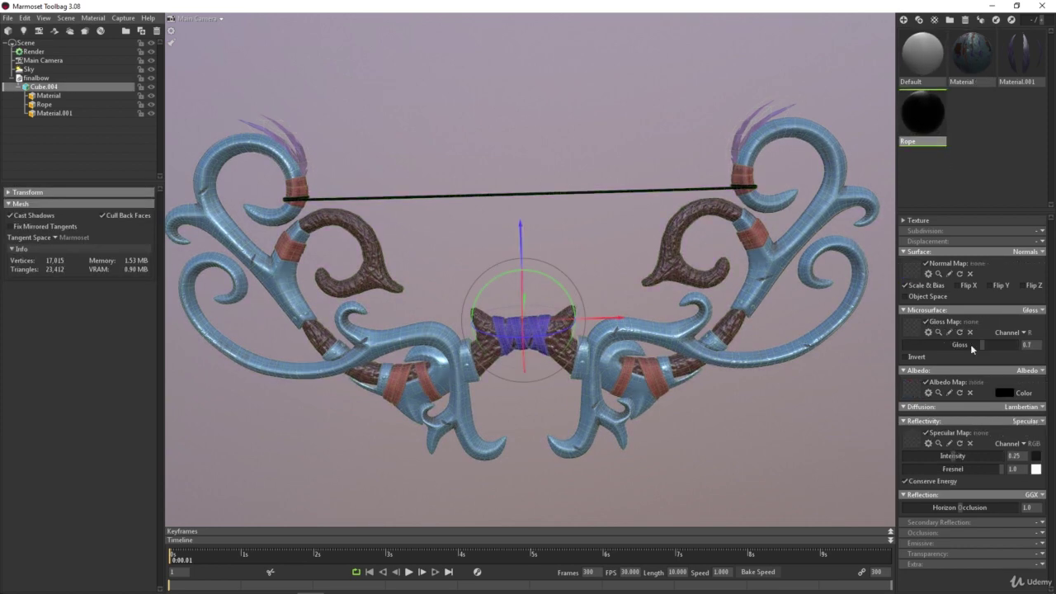
left_click(1006, 392)
left_click_drag(174, 515, 143, 545)
left_click(535, 184)
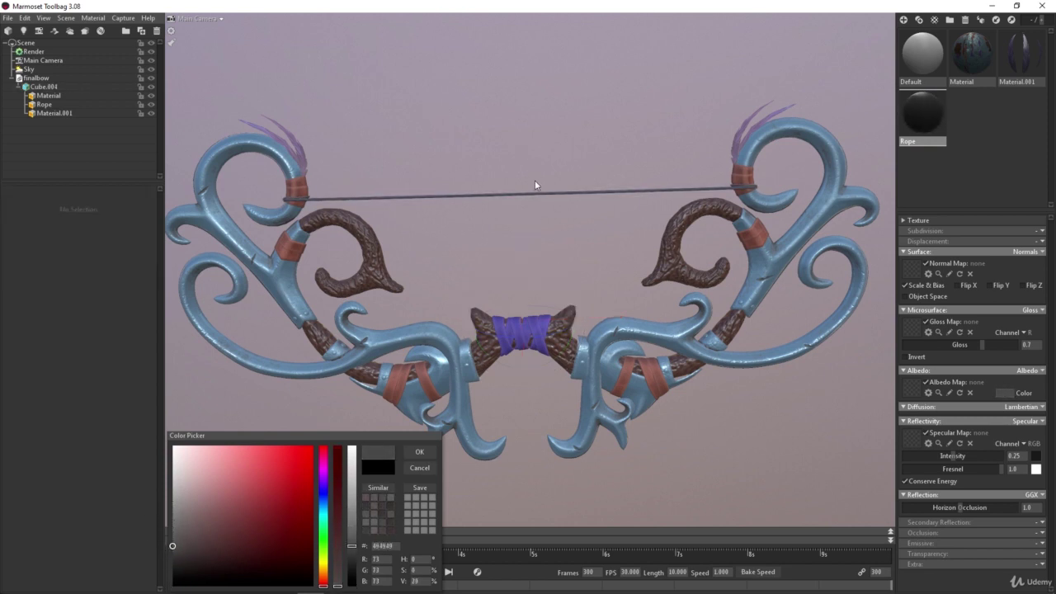
left_click(419, 451)
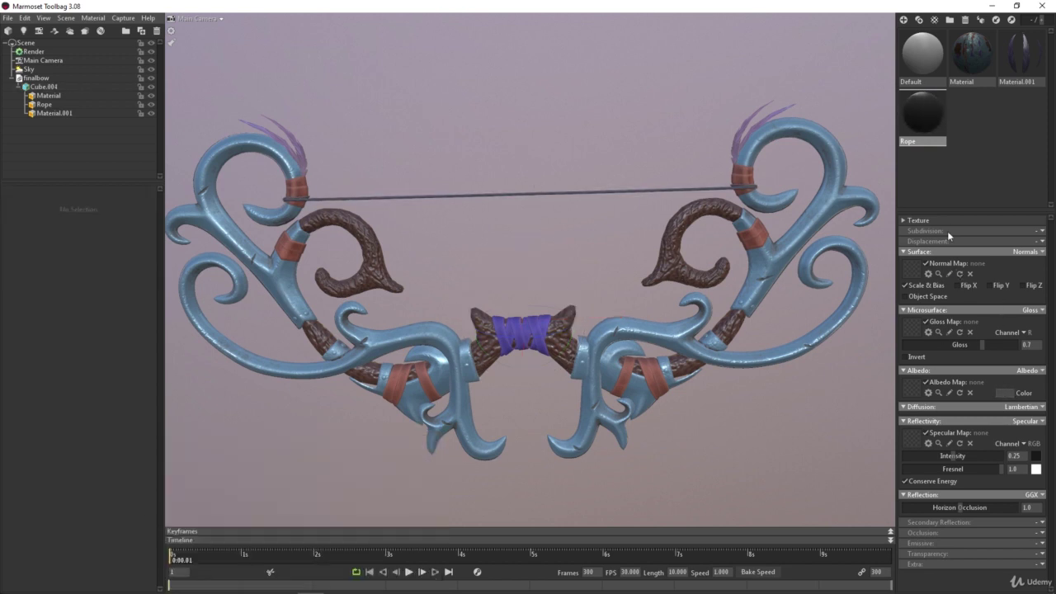
Select the material named Material, rotate the sky lighting to 14.5, and collapse the finalbow entry
left_click(980, 70)
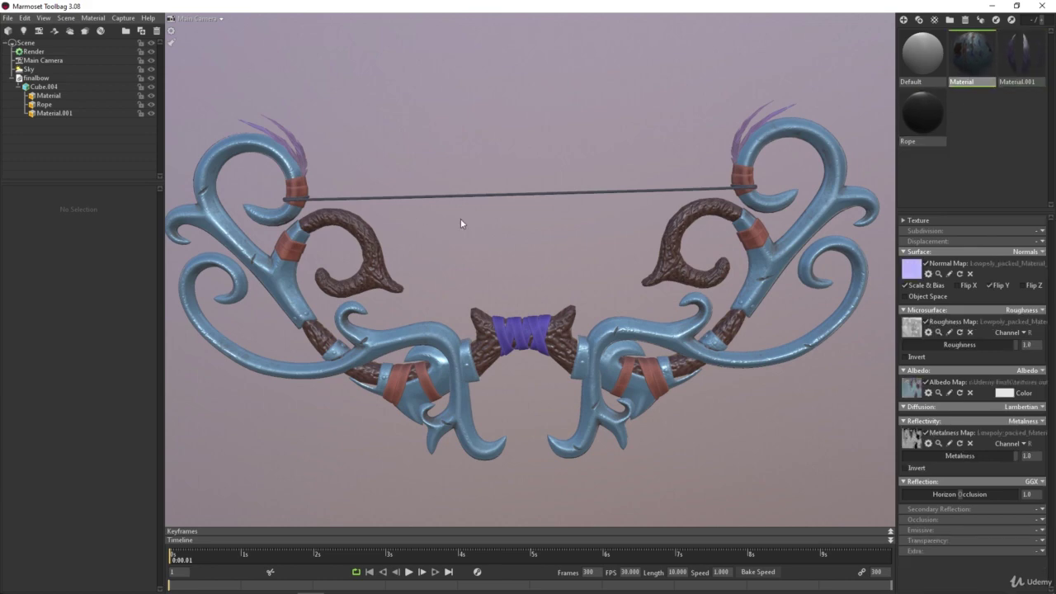
mouse_move(459, 238)
left_mouse_down("shift")
mouse_move(542, 235)
mouse_move(423, 241)
mouse_move(443, 242)
left_mouse_up("shift")
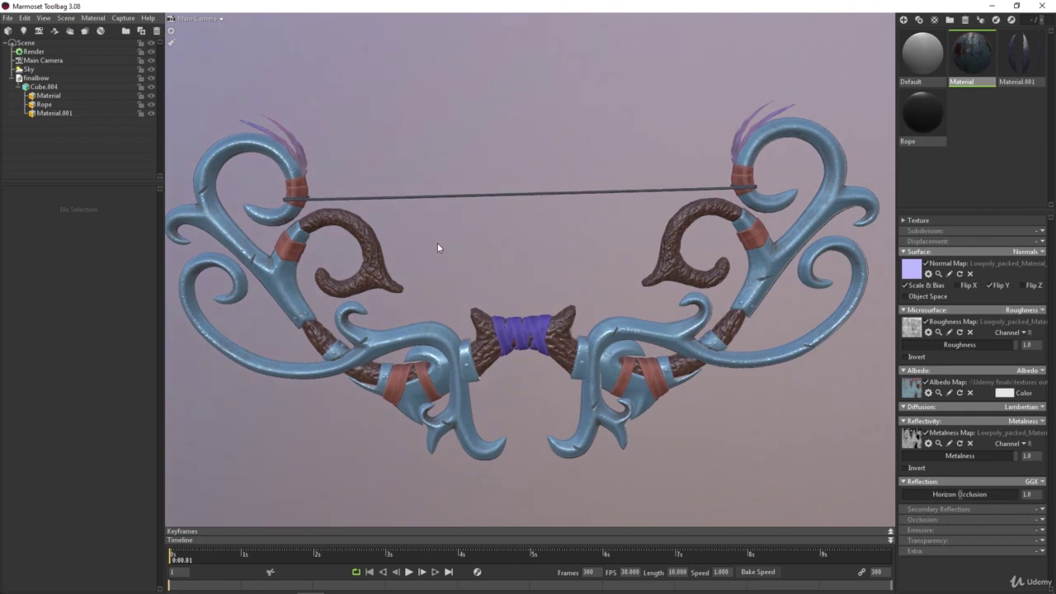
left_click(12, 78)
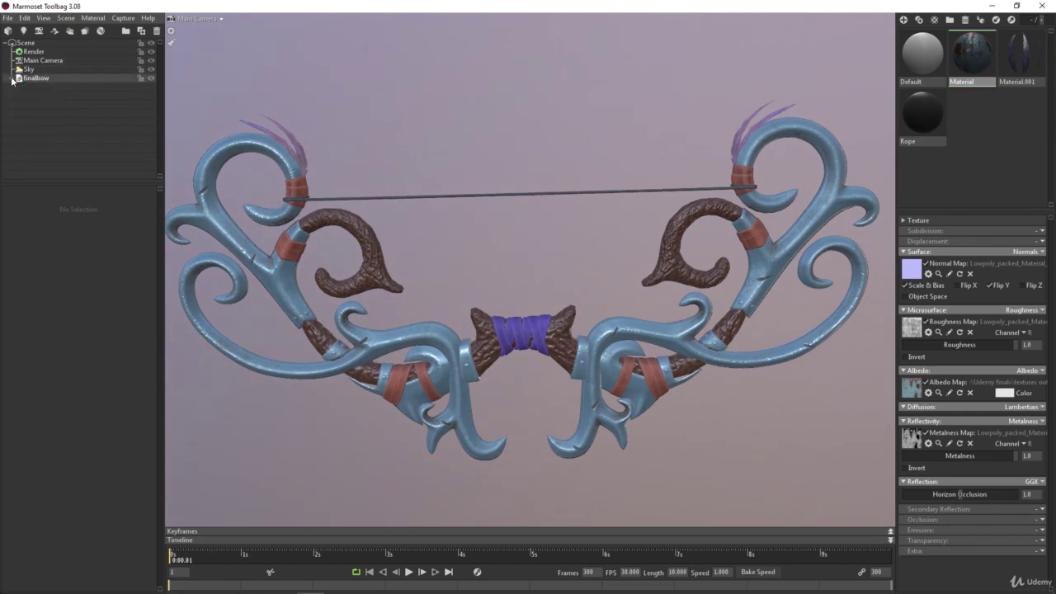
Look at the Render settings, and preview the bow in the full-window viewport from a slightly different angle
left_click(33, 51)
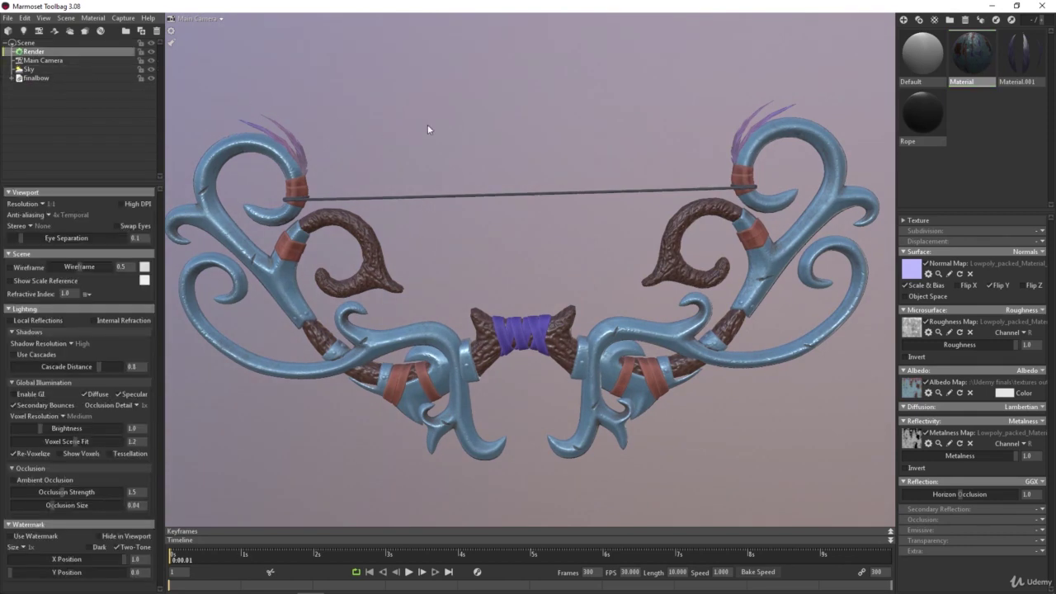
left_click(487, 115)
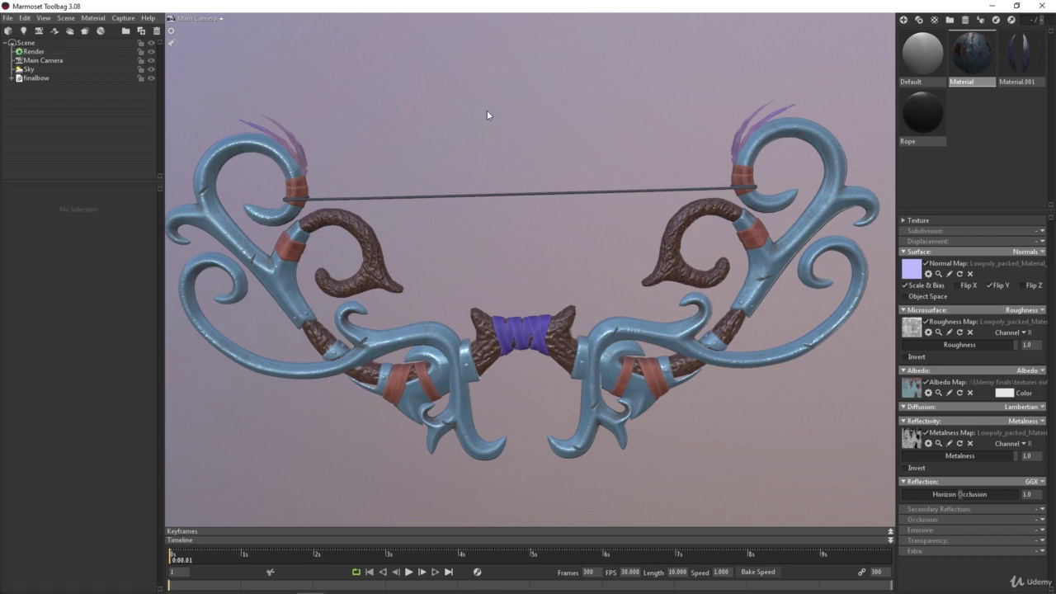
key("Tab")
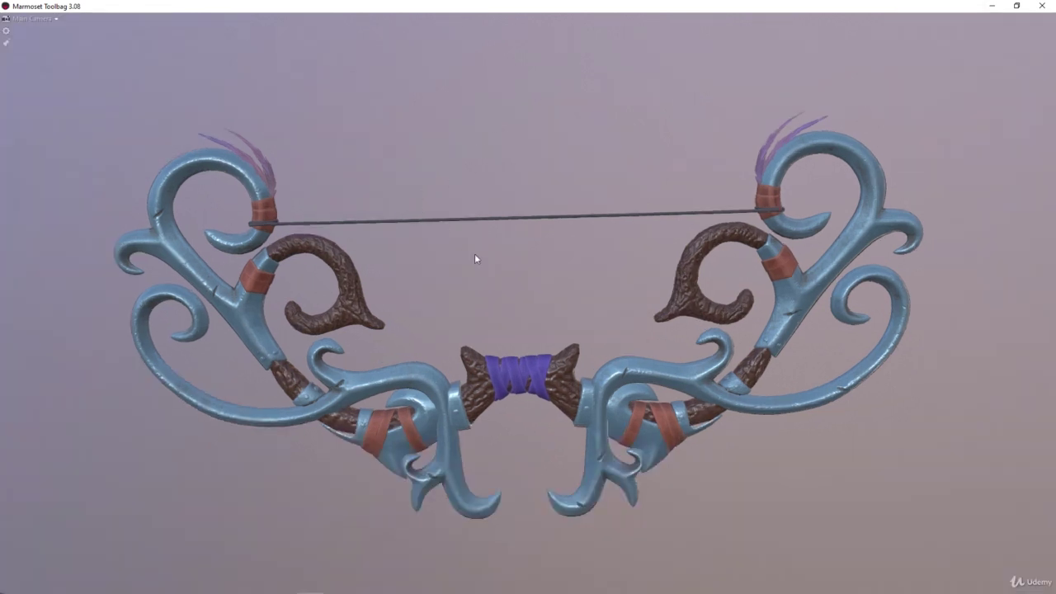
left_click_drag(475, 259, 484, 229)
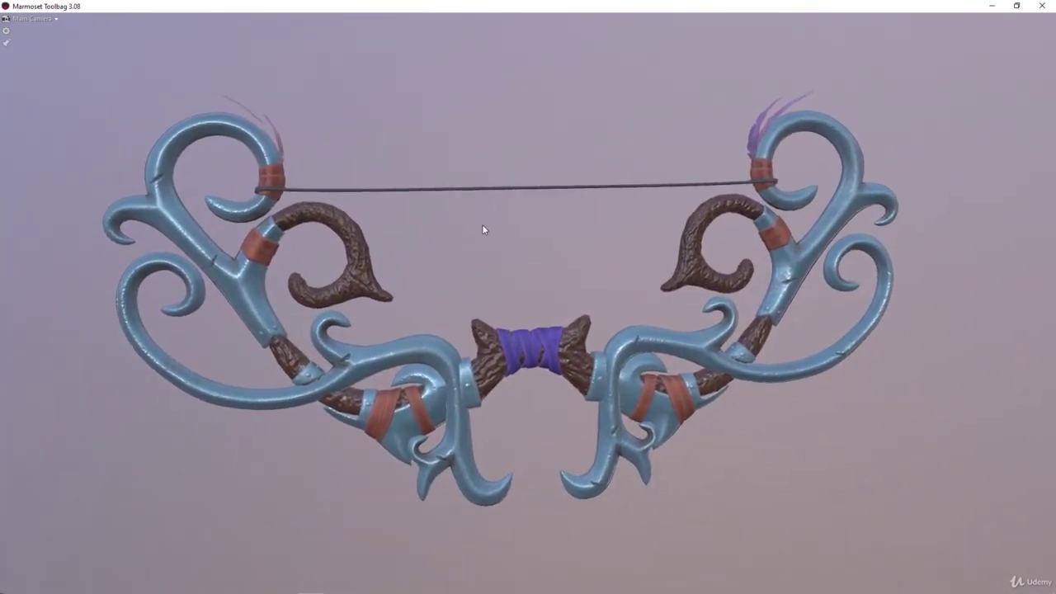
key("Tab")
Try the Sky backdrop mode for the scene's Sky with the backdrop brightness lowered to 0.166
left_click(29, 69)
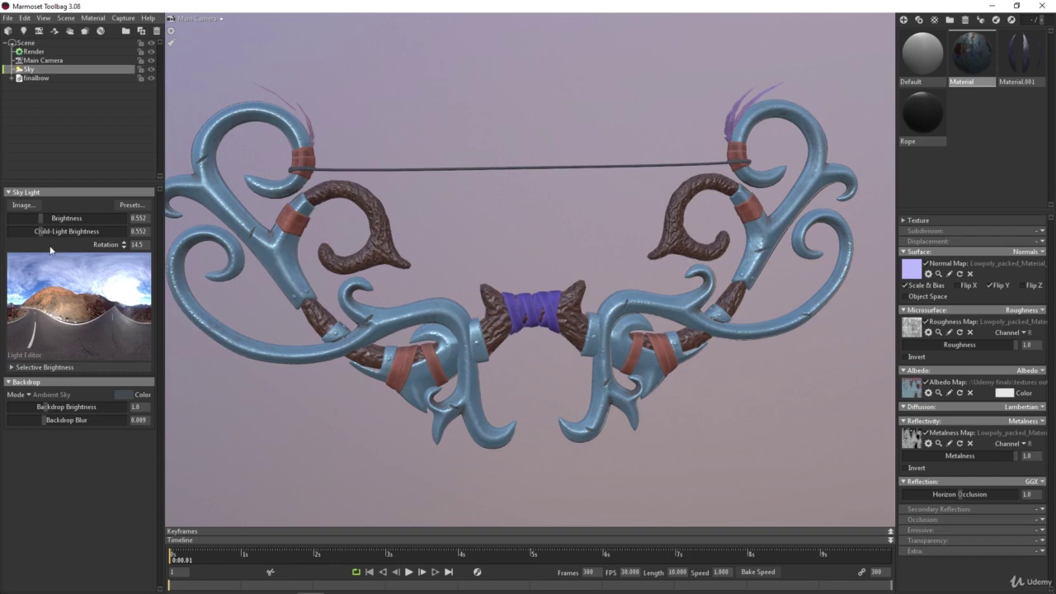
left_click(50, 395)
left_click(47, 405)
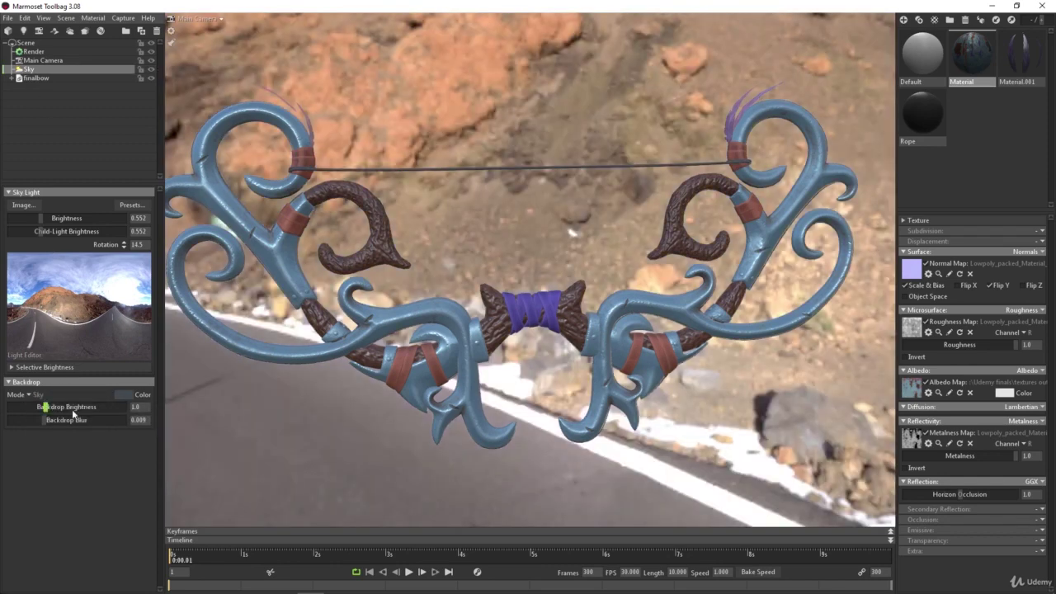
left_click_drag(45, 407, 33, 407)
Try the Blurred Sky backdrop mode and switch away from it again
left_click(29, 396)
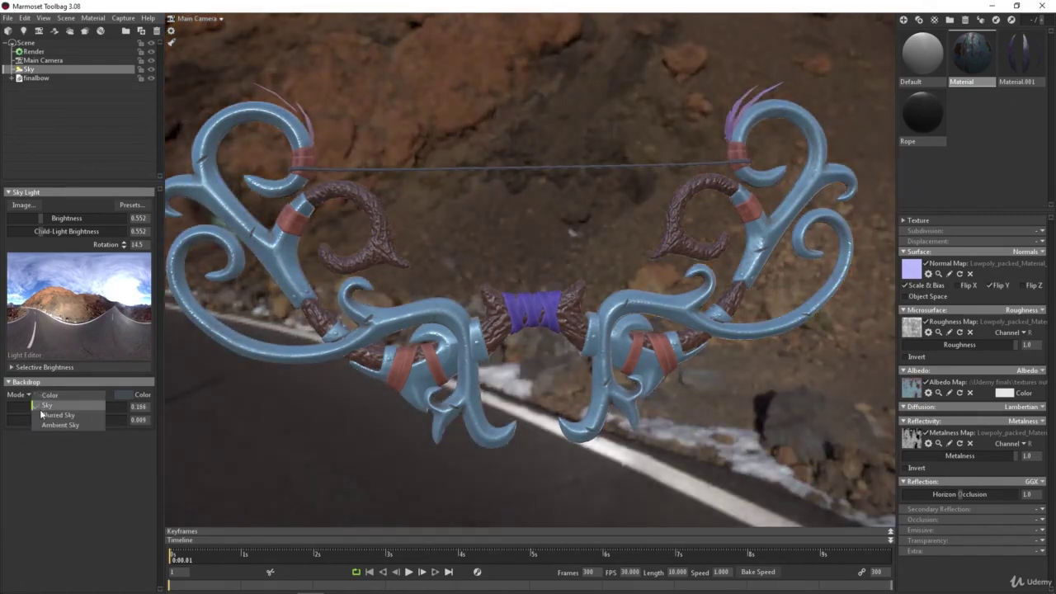
left_click(45, 414)
left_click(30, 398)
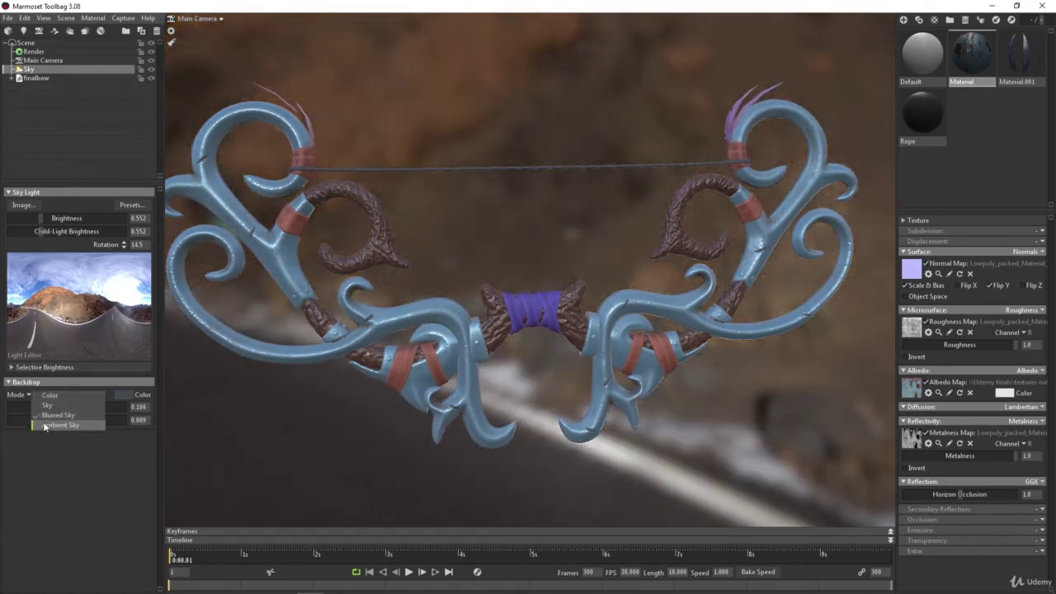
left_click(45, 408)
Raise the backdrop brightness to 0.953 and set the backdrop mode to Color
mouse_move(33, 407)
left_mouse_down()
mouse_move(50, 403)
mouse_move(38, 397)
left_mouse_up()
left_click(32, 399)
left_click(43, 402)
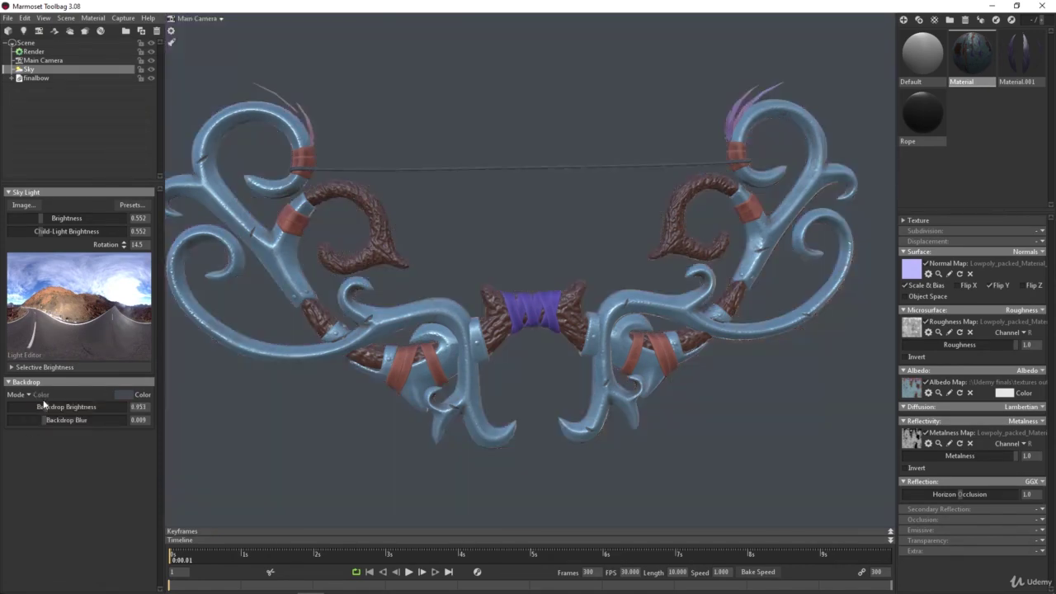
Set the backdrop colour to grey 707070, switch the backdrop mode to Ambient Sky with brightness 0.454, and preview the full-window viewport
left_click(120, 394)
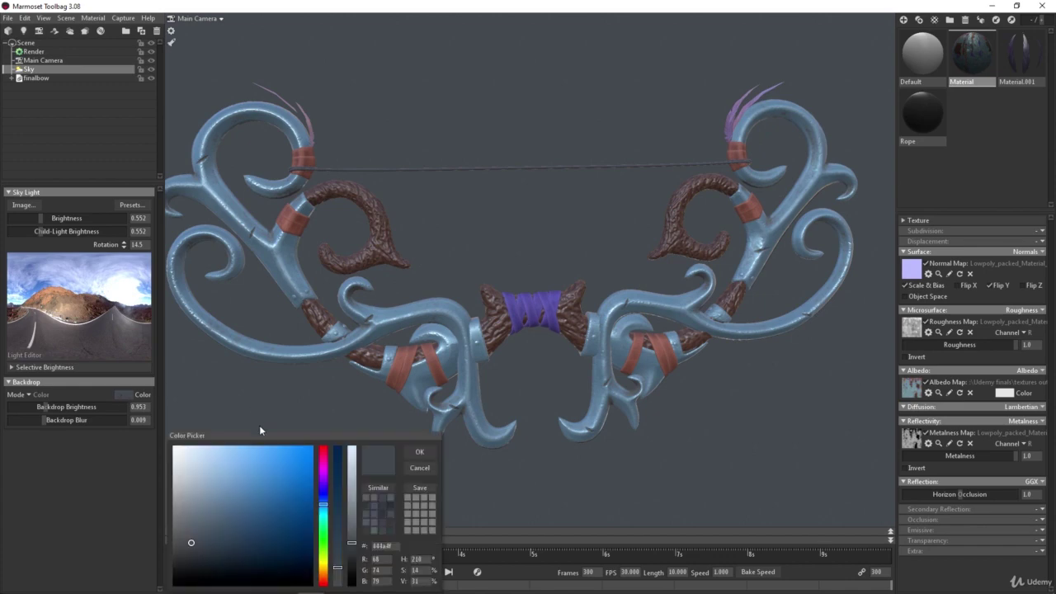
left_click_drag(239, 470, 144, 524)
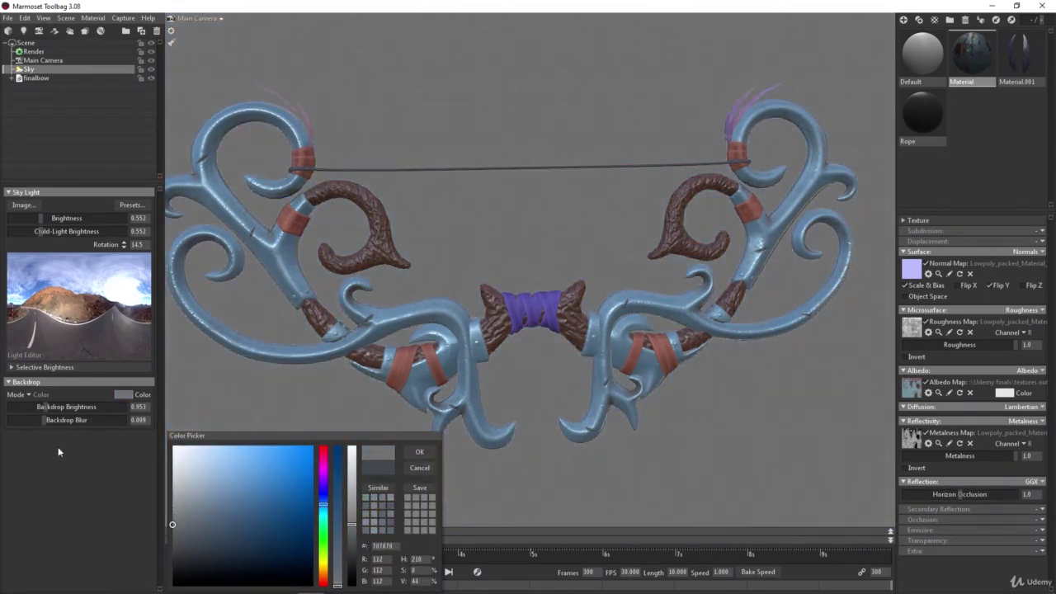
left_click(26, 395)
left_click(50, 428)
mouse_move(50, 427)
left_mouse_down()
mouse_move(62, 423)
mouse_move(40, 422)
mouse_move(37, 407)
left_mouse_up()
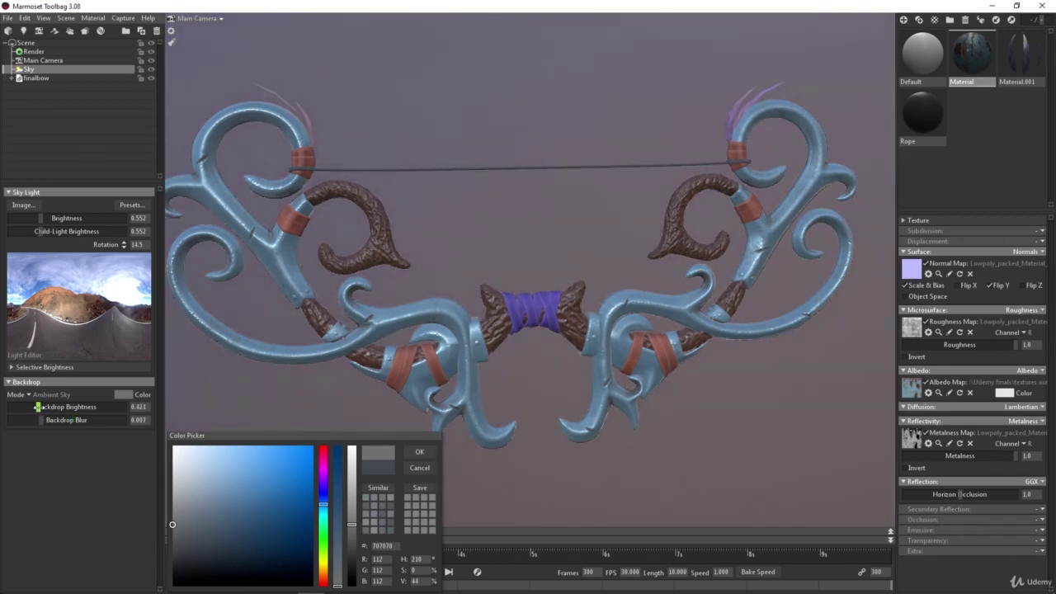
left_click(419, 453)
key("Tab")
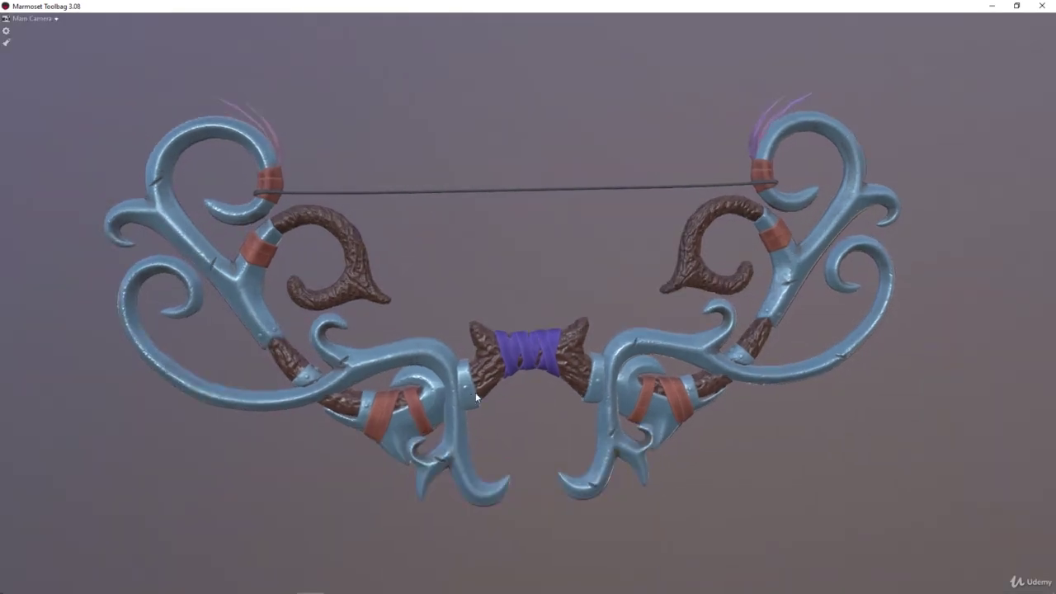
key("Tab")
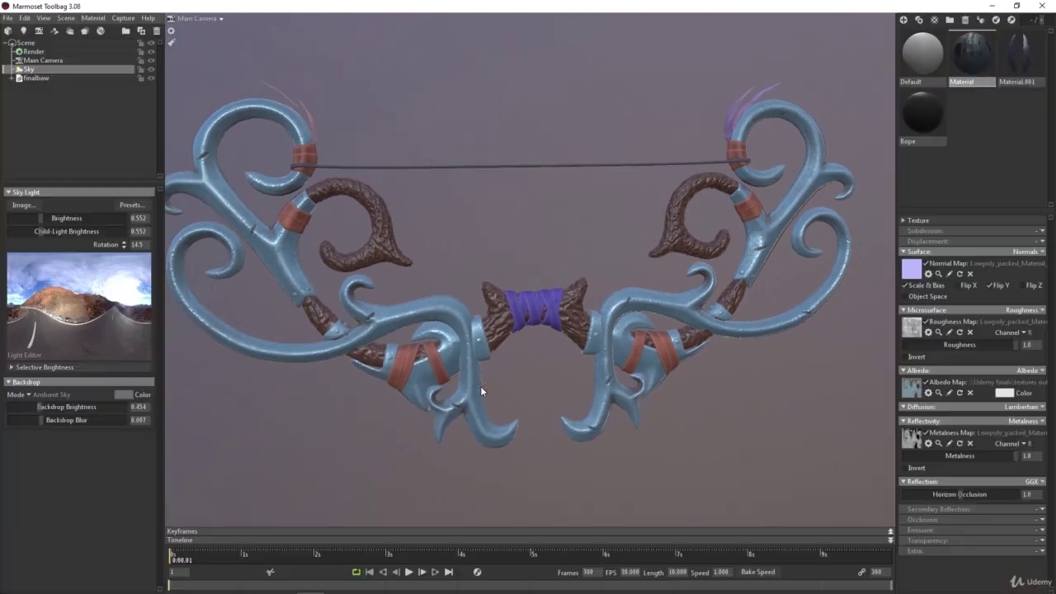
Show the wireframe overlay from the Render object's settings to inspect the bow's mesh, and hide it again
left_click(42, 51)
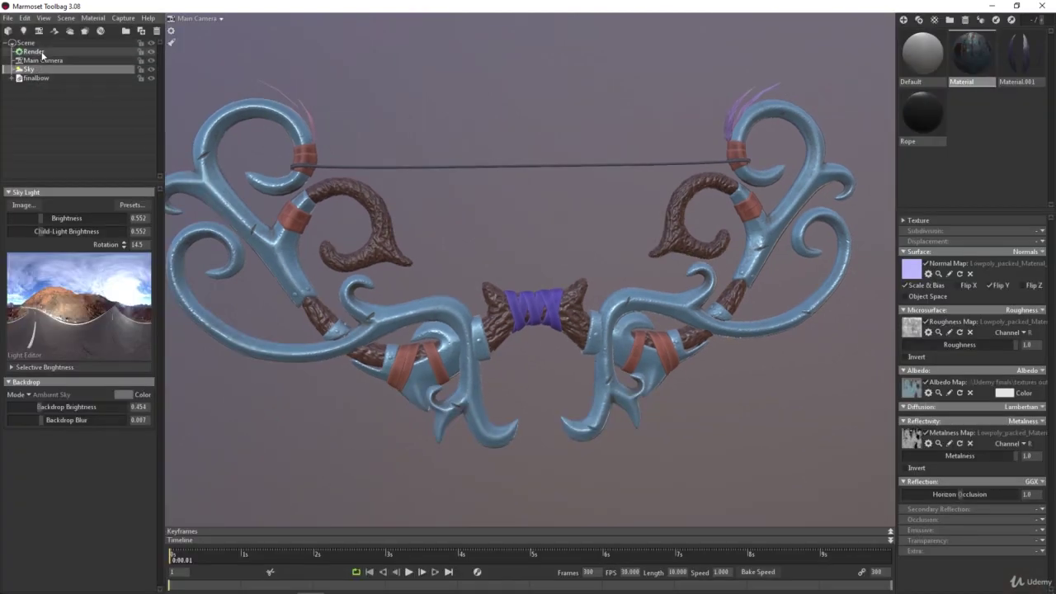
left_click(9, 267)
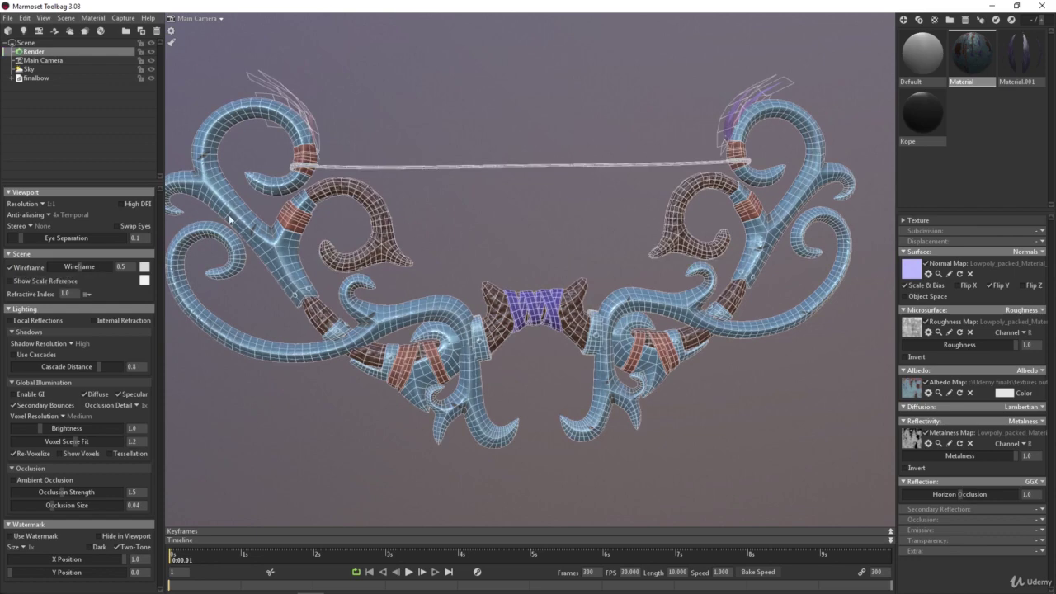
left_click_drag(384, 217, 384, 227, "alt")
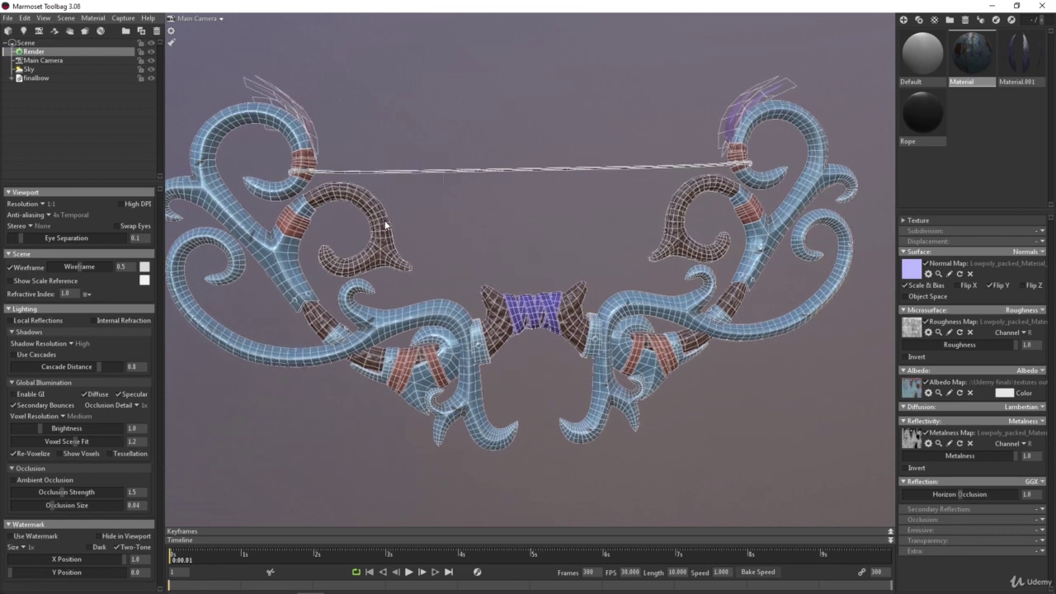
left_click(9, 267)
Enable Local Reflections, Internal Refraction and global illumination in the Render object's lighting settings
left_click(10, 322)
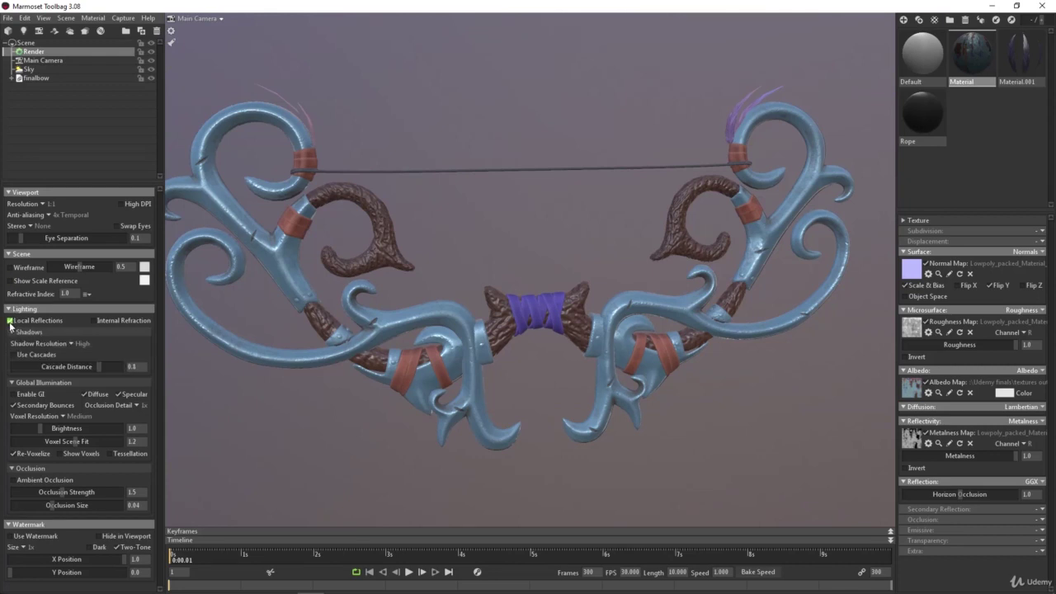
left_click(94, 321)
left_click(14, 395)
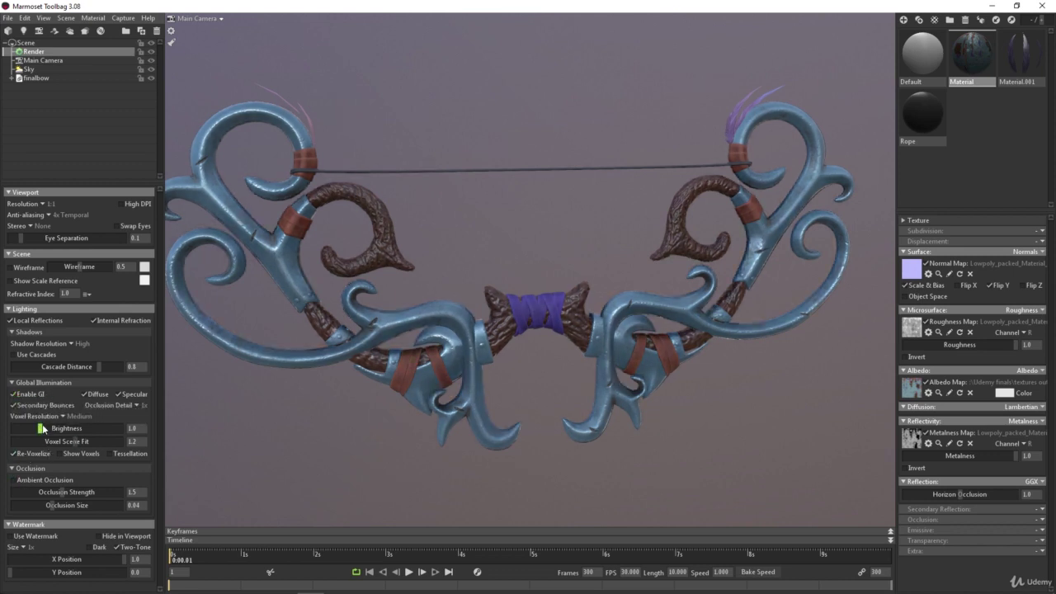
Enable Ambient Occlusion and set the occlusion strength to 5.112, judging the effect on the bow up close and as a whole
left_click(13, 480)
scroll(416, 370, "up", 5)
middle_click_drag(433, 383, 506, 292)
scroll(500, 298, "up", 4)
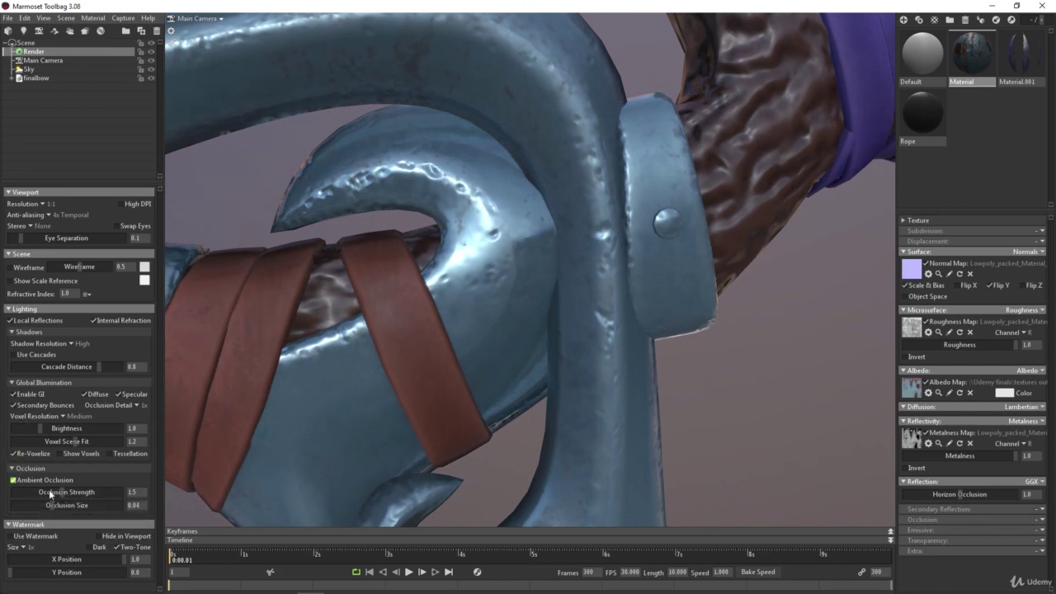
left_click_drag(73, 495, 169, 487)
scroll(471, 353, "down", 8)
middle_click_drag(487, 254, 420, 311)
scroll(370, 330, "up", 2)
mouse_move(119, 496)
left_mouse_down()
mouse_move(61, 495)
mouse_move(92, 495)
left_mouse_up()
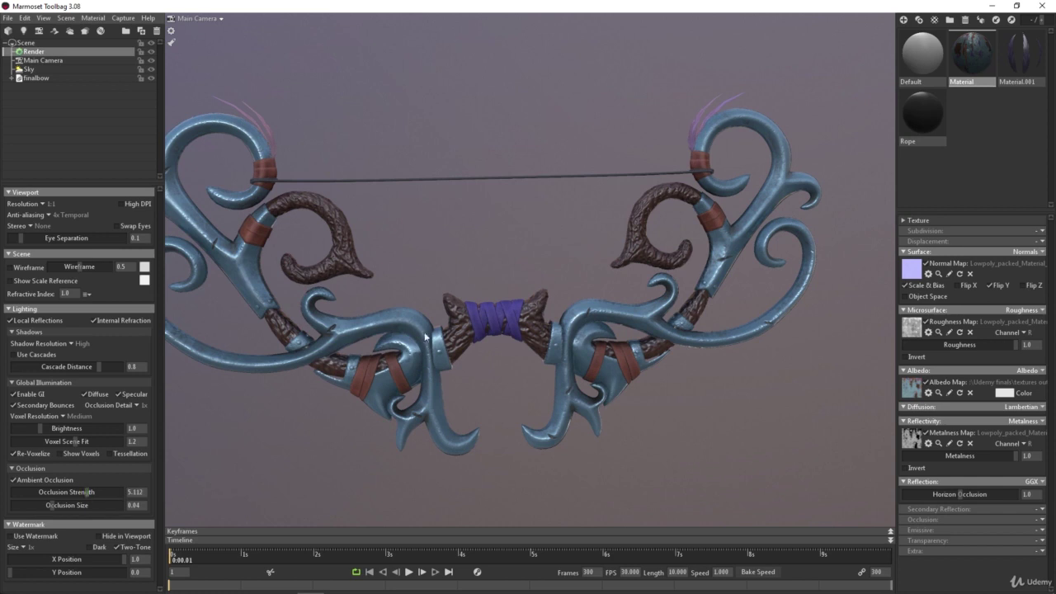
middle_click_drag(427, 338, 448, 338)
Try the watermark option, then show the wireframe overlay, set its strength to 0.318 and hide it
left_click(10, 537)
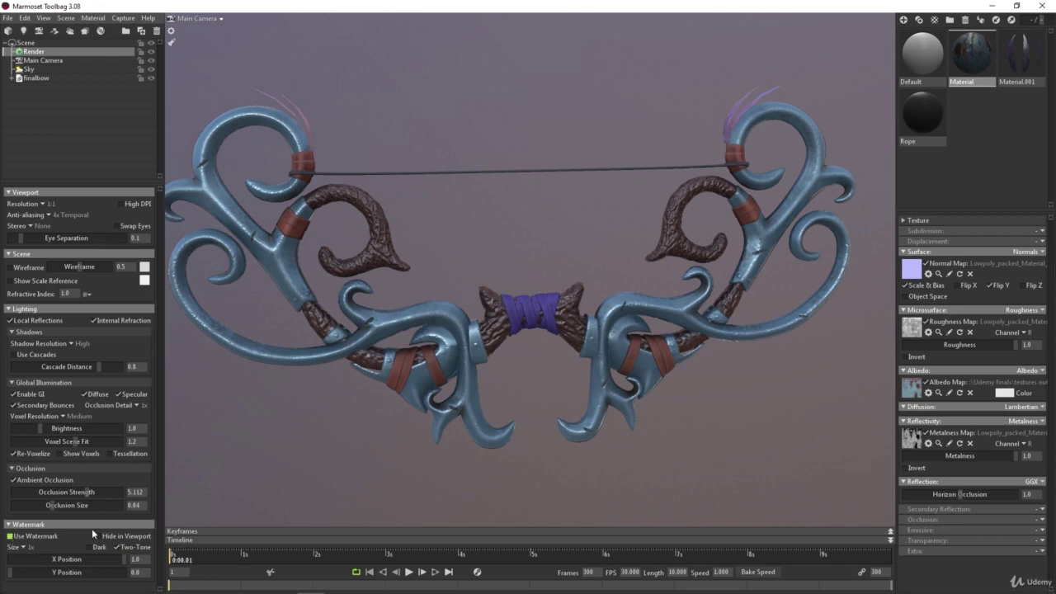
left_click(11, 268)
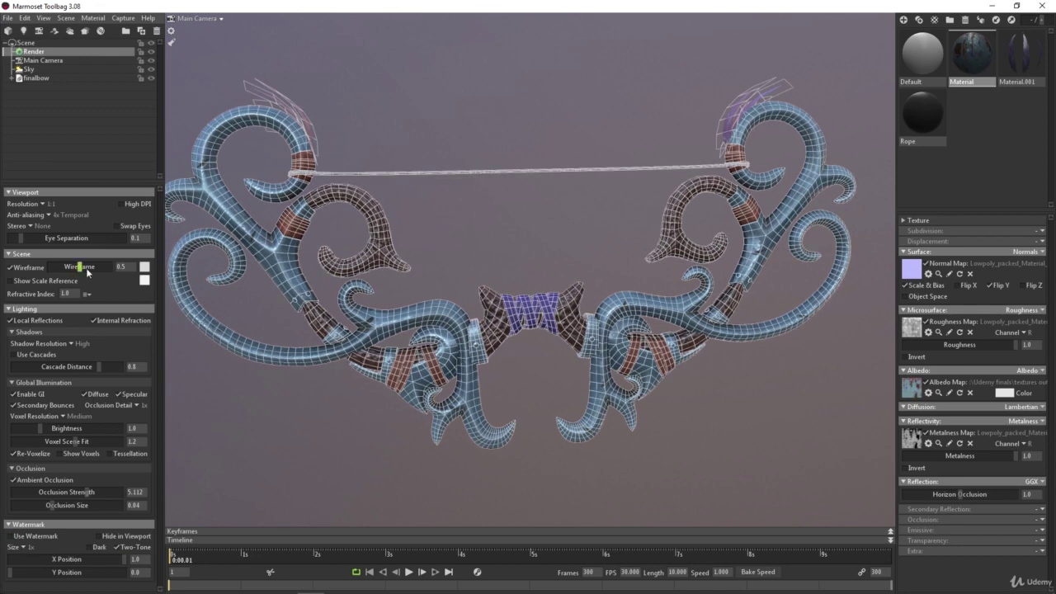
mouse_move(81, 266)
left_mouse_down()
mouse_move(57, 267)
mouse_move(68, 266)
left_mouse_up()
left_click(10, 267)
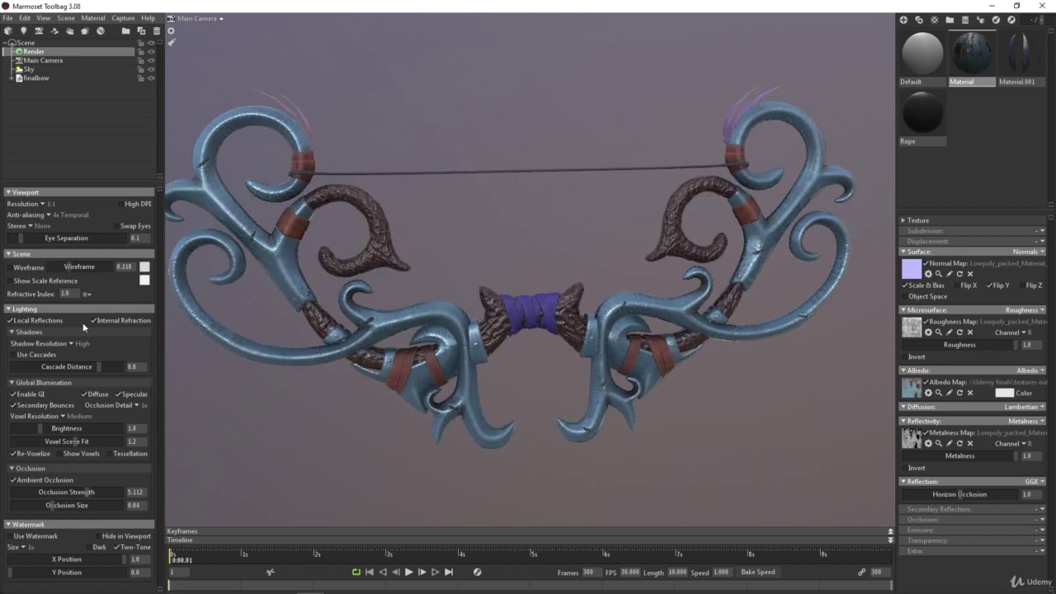
Choose the shadow resolution in the Render object's lighting settings and deselect the object
left_click(70, 342)
left_click(90, 363)
left_click(389, 96)
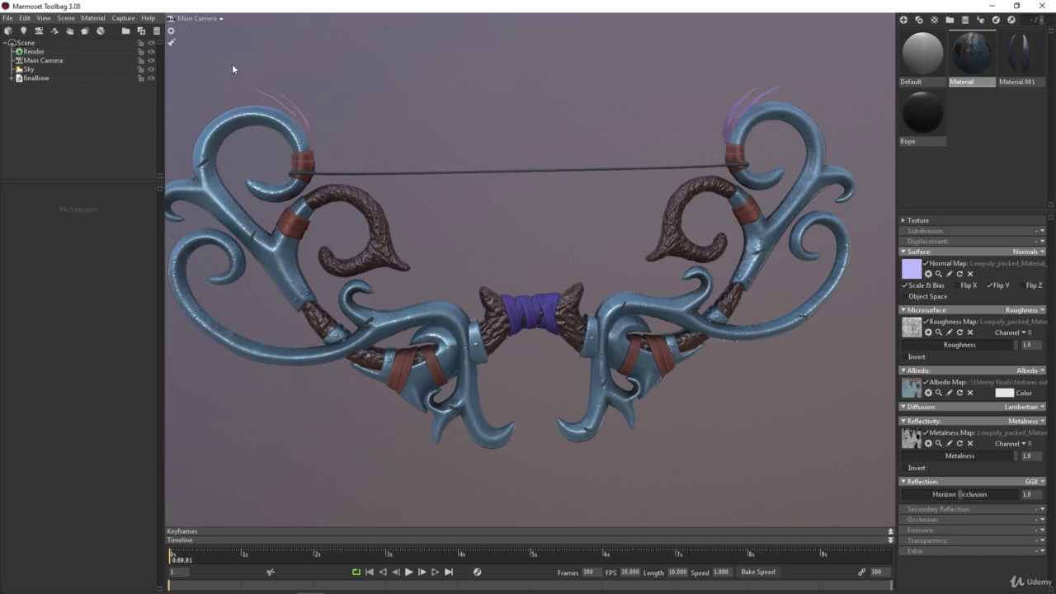
Capture an image of the bow, check screenshot000.png from the desktop in Photos, and return to the maximized Marmoset Toolbag
left_click(124, 18)
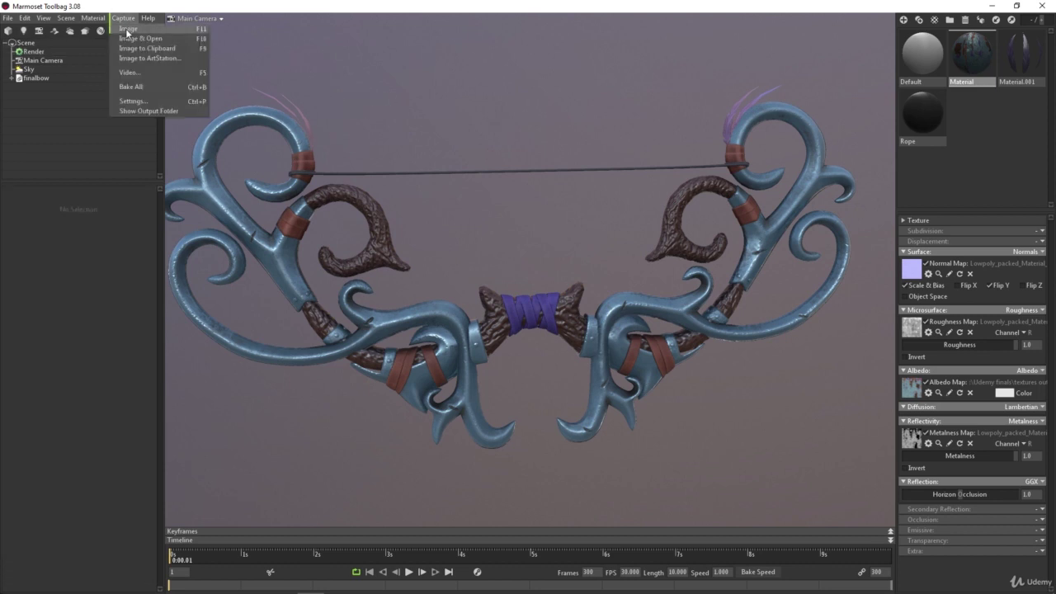
left_click(143, 29)
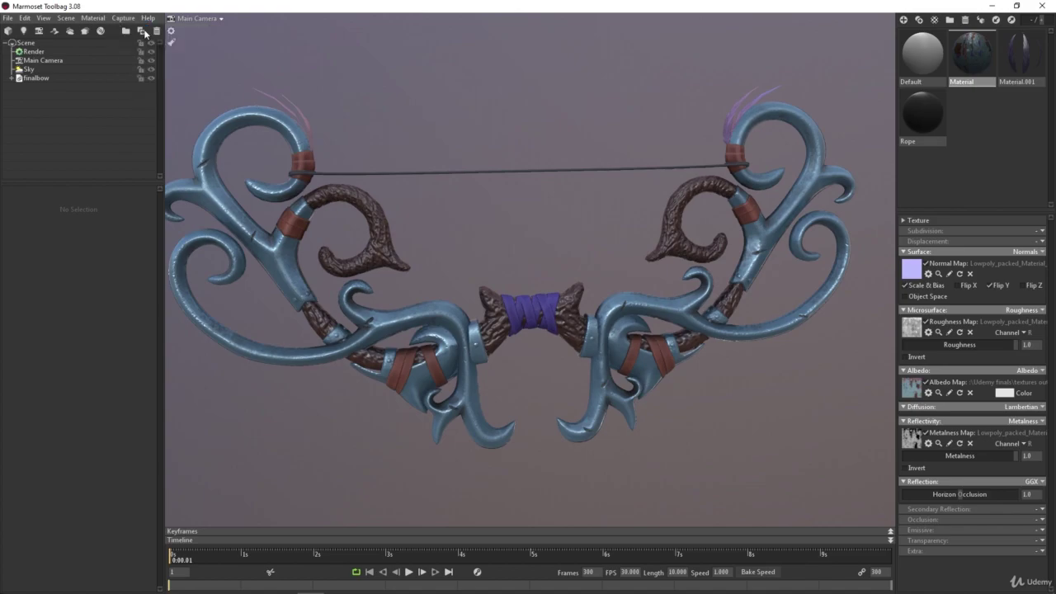
left_click_drag(207, 3, 369, 27)
double_click(26, 401)
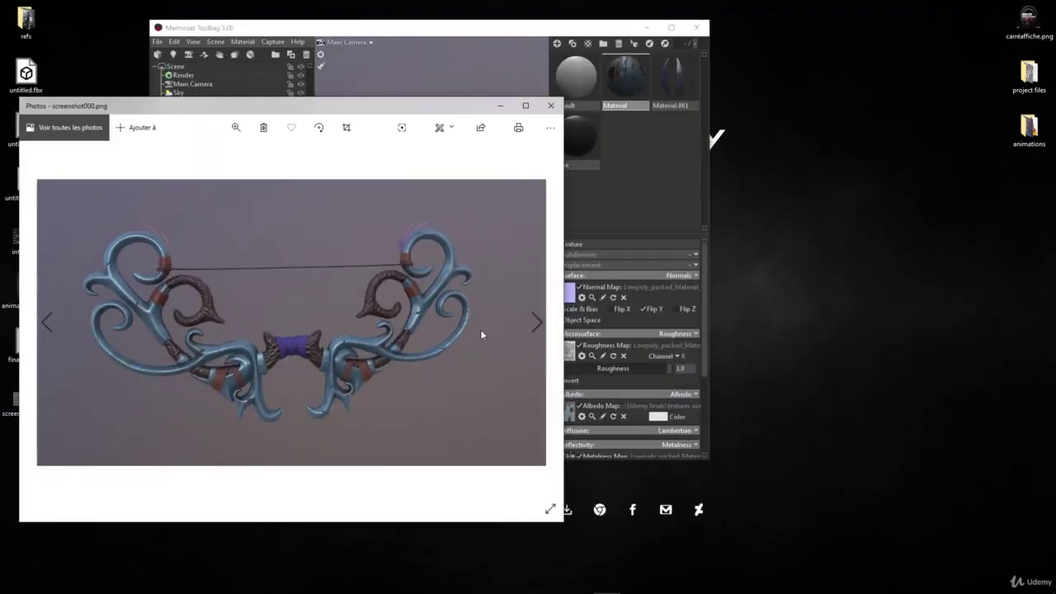
left_click(550, 106)
double_click(491, 31)
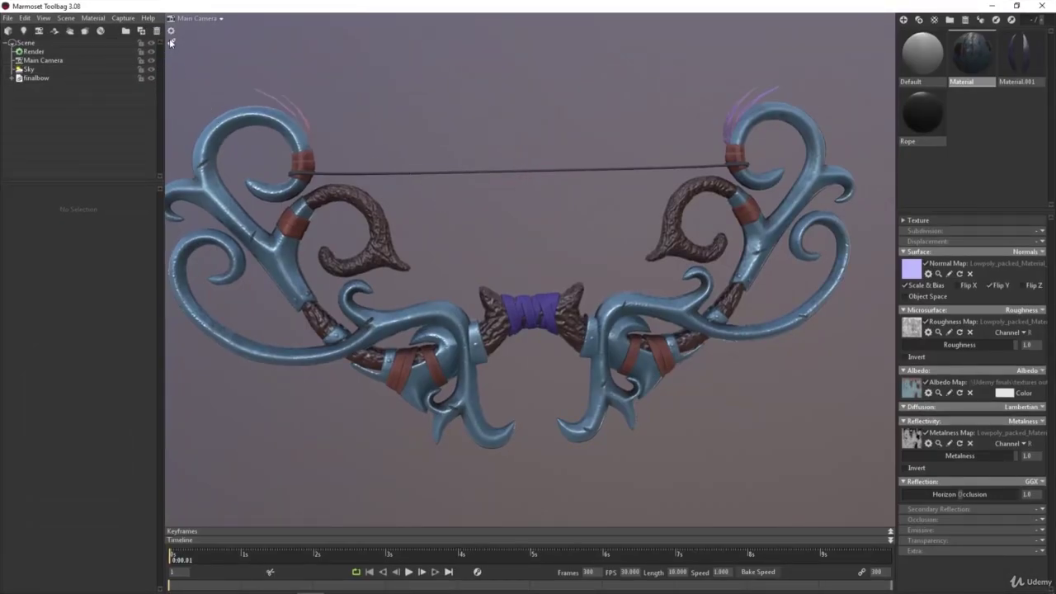
Add a light to the scene, keep its type as Spot, and rotate it toward the bow
left_click(73, 18)
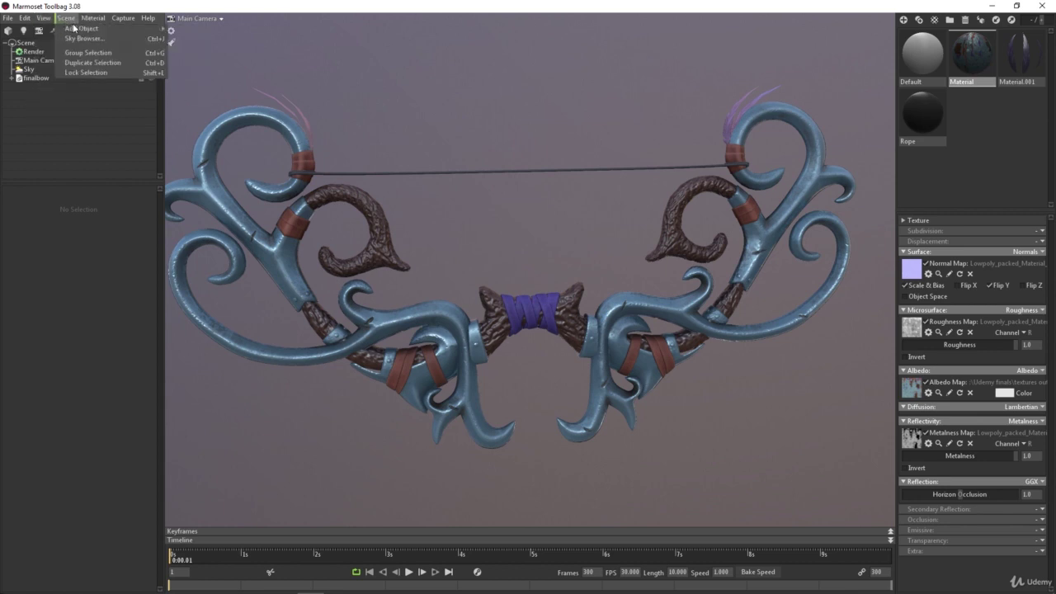
mouse_move(76, 28)
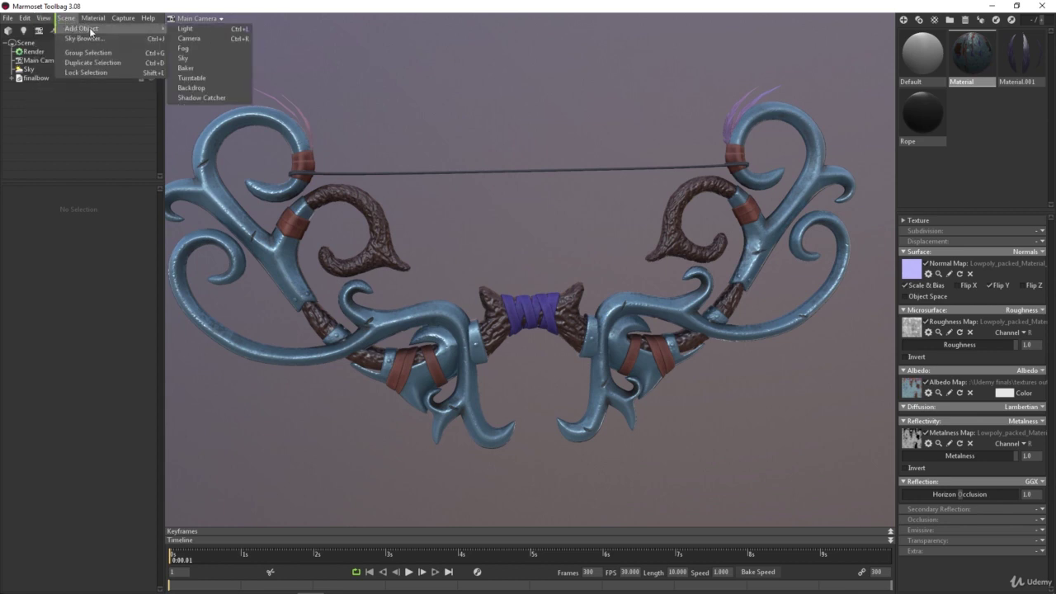
left_click(213, 29)
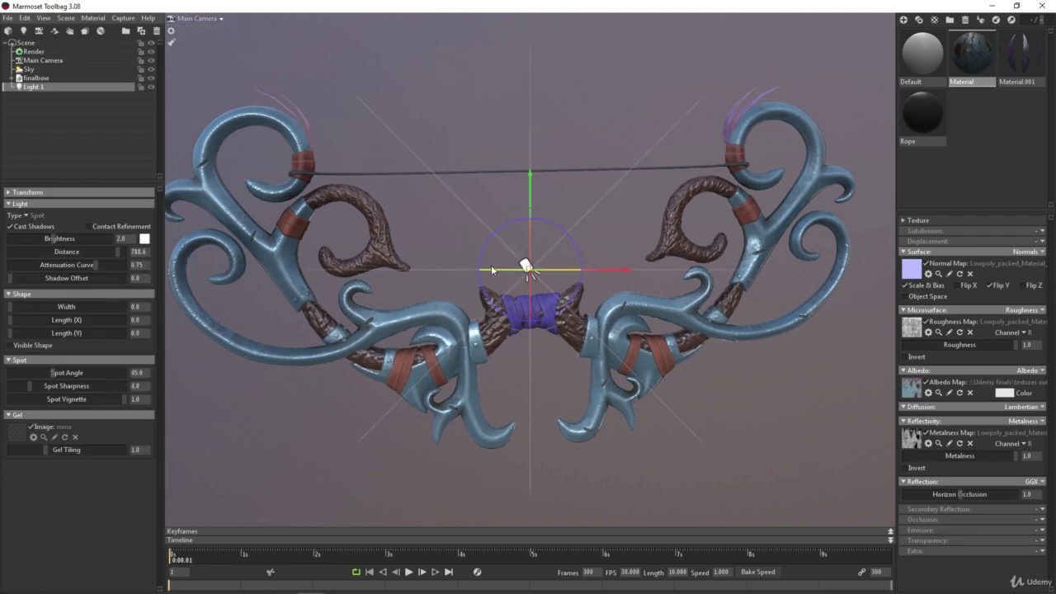
left_click_drag(491, 264, 161, 253)
left_click(26, 216)
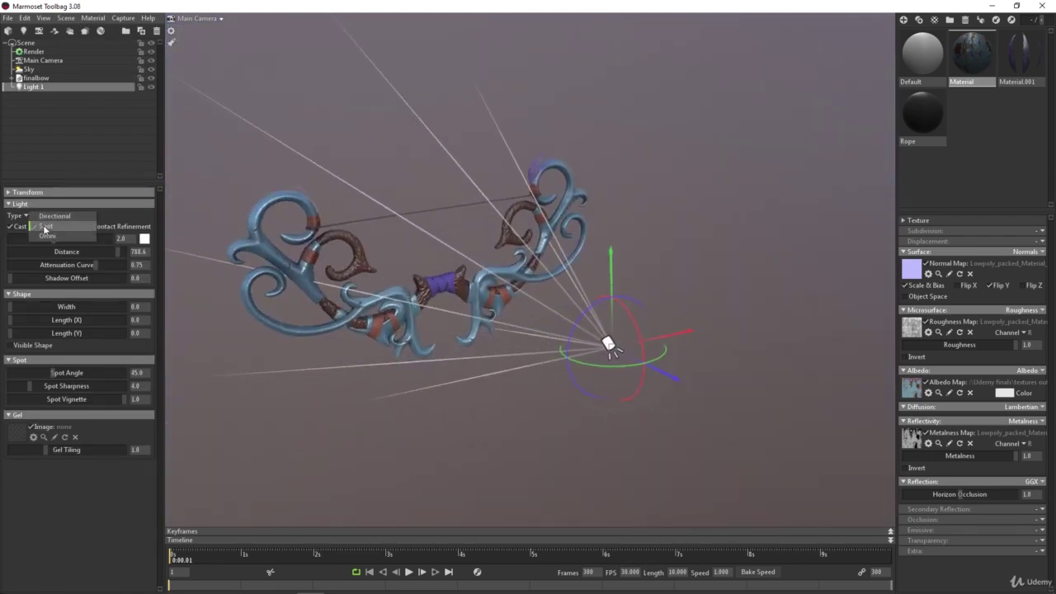
left_click(44, 229)
left_click_drag(673, 381, 635, 360)
left_click_drag(582, 318, 600, 299)
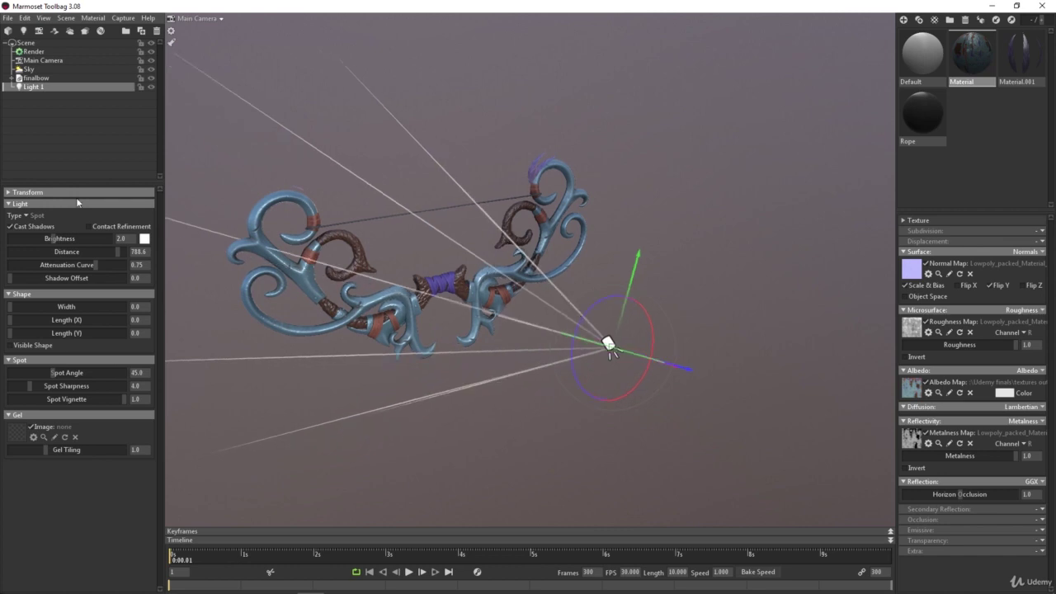
Colour the spot light pure red ff0000 and set its brightness to 47.07, distance to 512.6 and attenuation curve to 1.0
left_click(143, 239)
left_click_drag(277, 480, 360, 448)
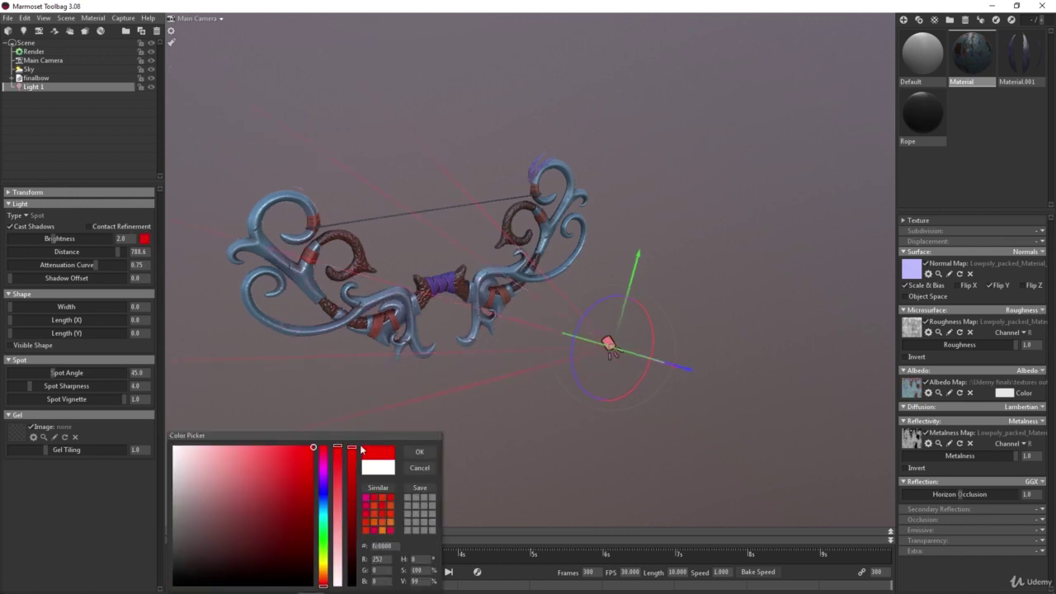
left_click_drag(53, 239, 190, 265)
Change the red light's type to Directional and rotate it to see how it lights the bow
left_click(33, 215)
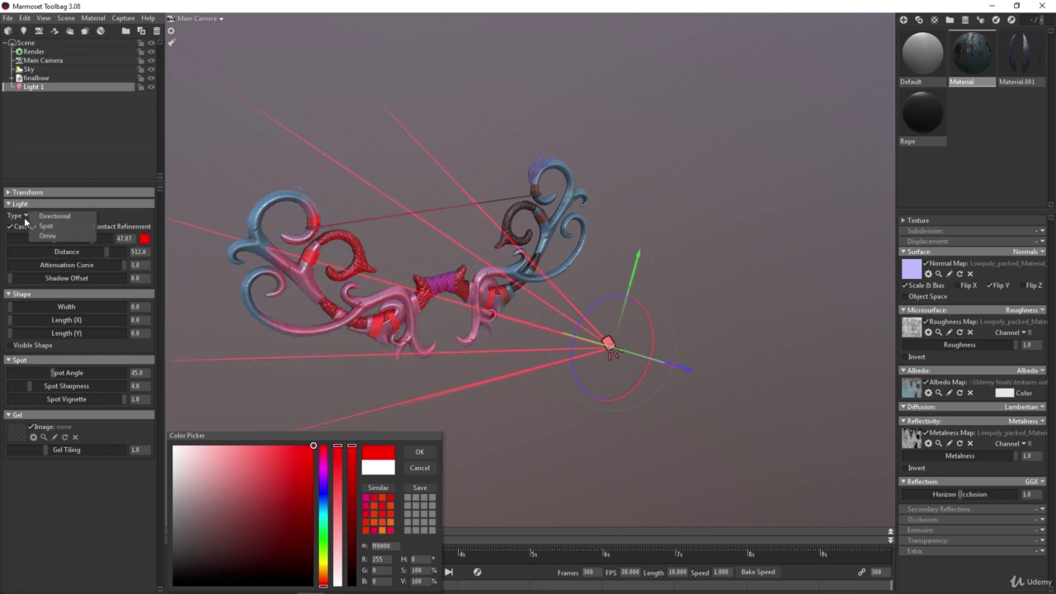
left_click(50, 220)
left_click_drag(647, 377, 623, 393)
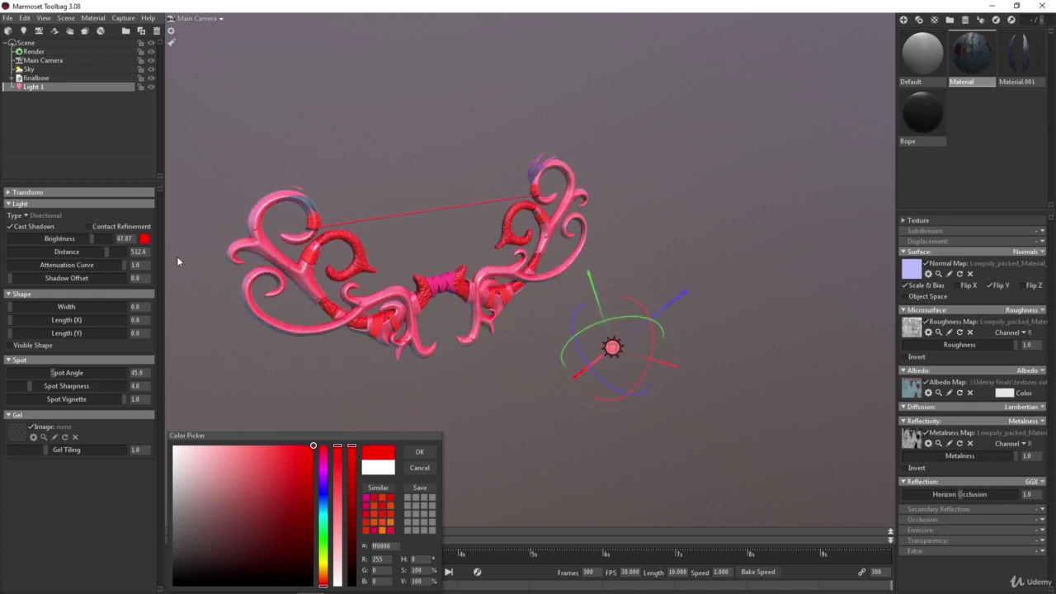
Switch the red light's type to Omni and move it around to the other side of the bow
left_click(33, 216)
left_click(41, 239)
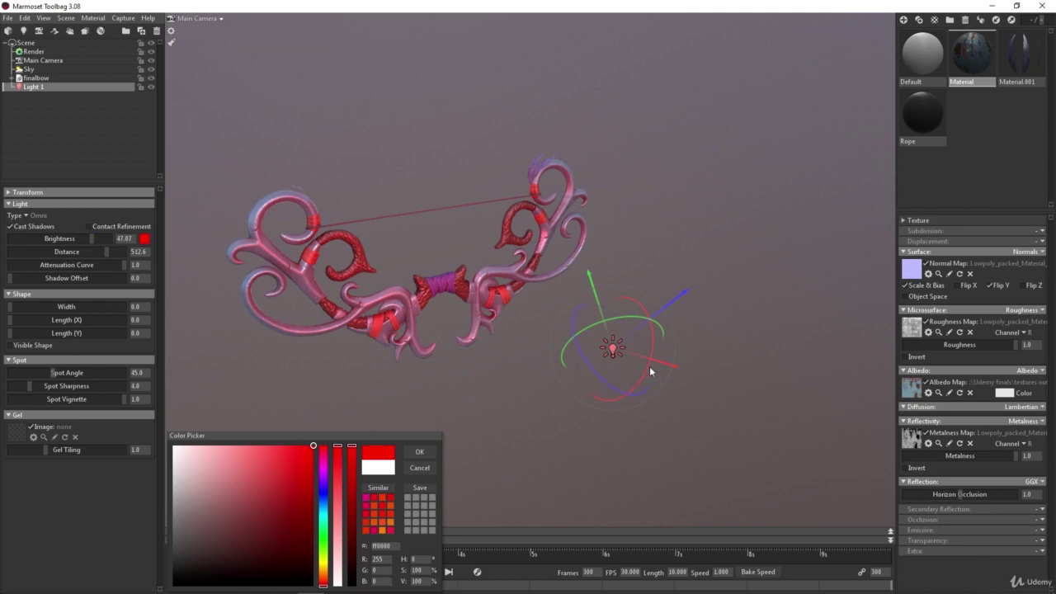
left_click_drag(671, 365, 443, 338)
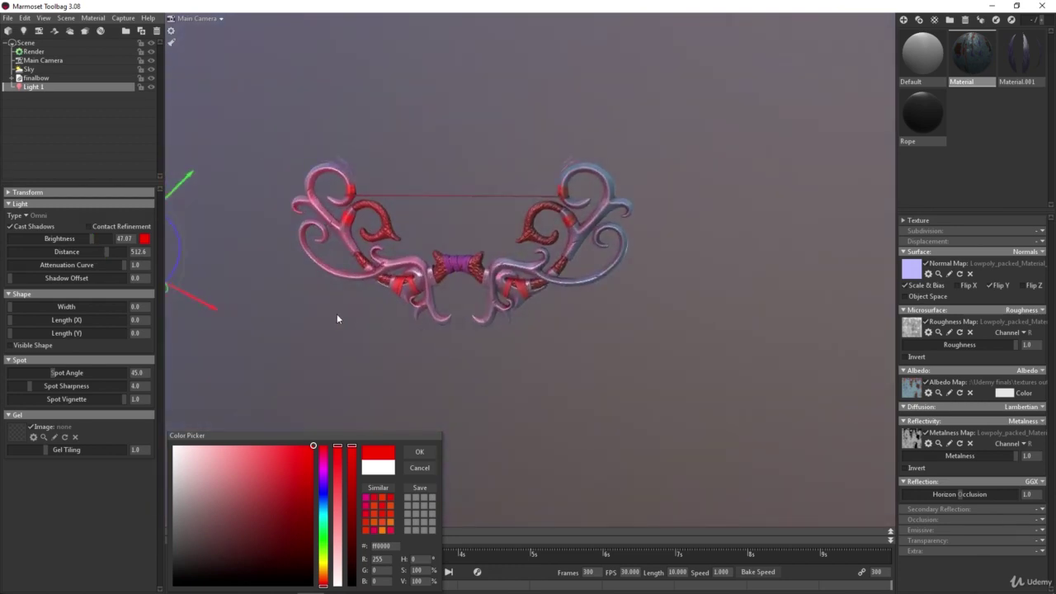
scroll(354, 305, "down", 3)
left_click_drag(228, 225, 401, 246)
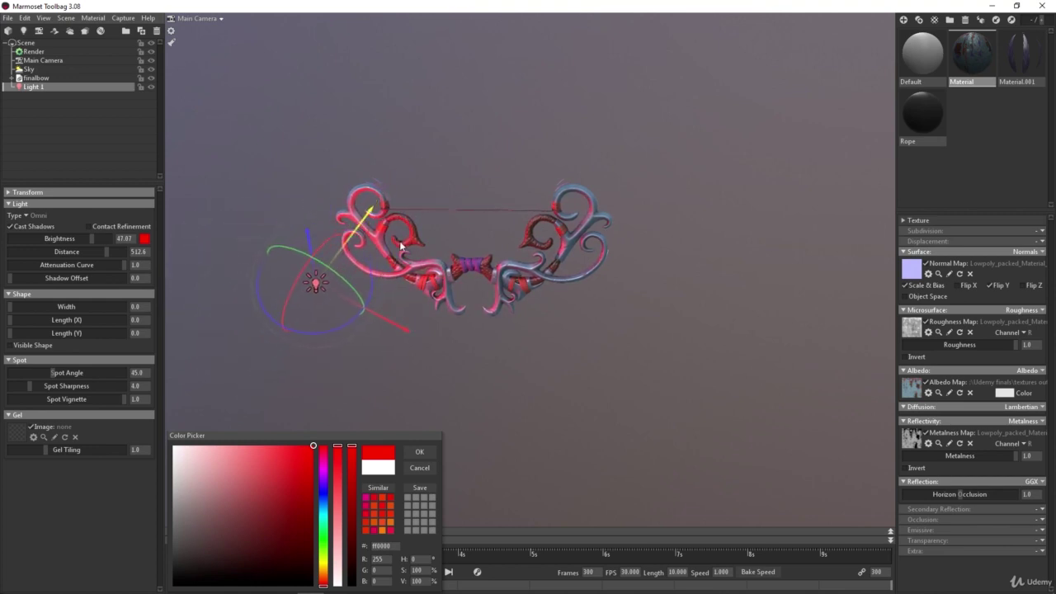
Delete the test light from the scene and reframe the bow from the front
key("Delete")
scroll(458, 189, "up", 3)
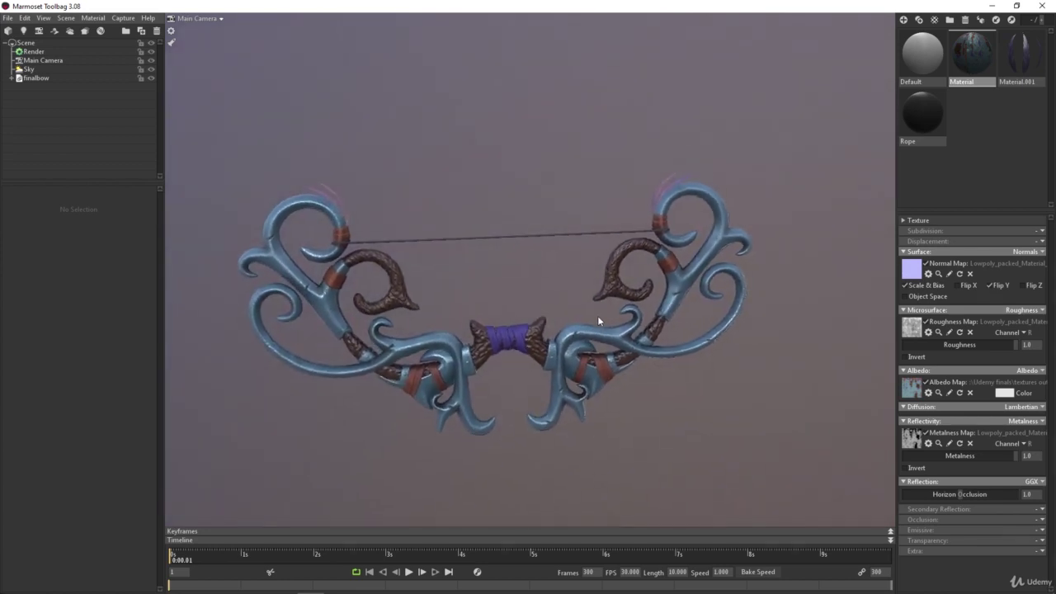
left_click_drag(597, 315, 536, 302)
middle_click_drag(536, 303, 545, 309)
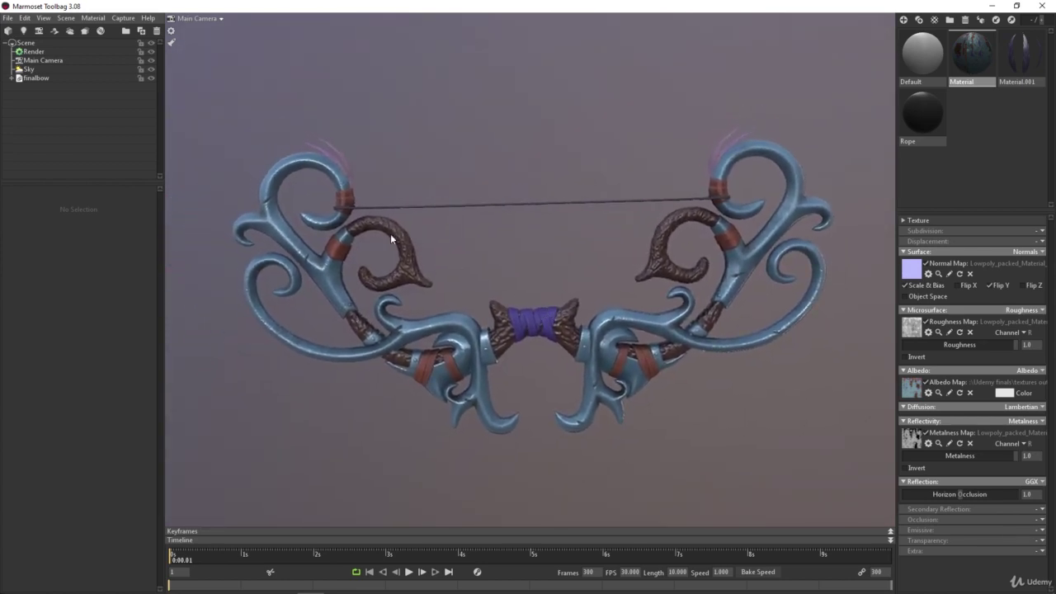
Add a turntable object to the scene
left_click(85, 31)
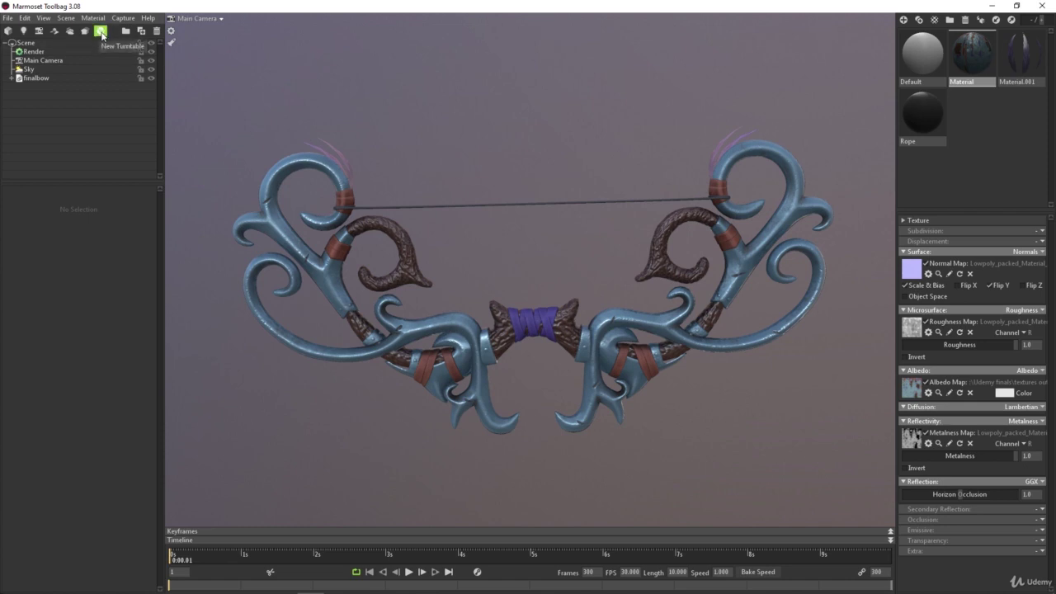
left_click(102, 33)
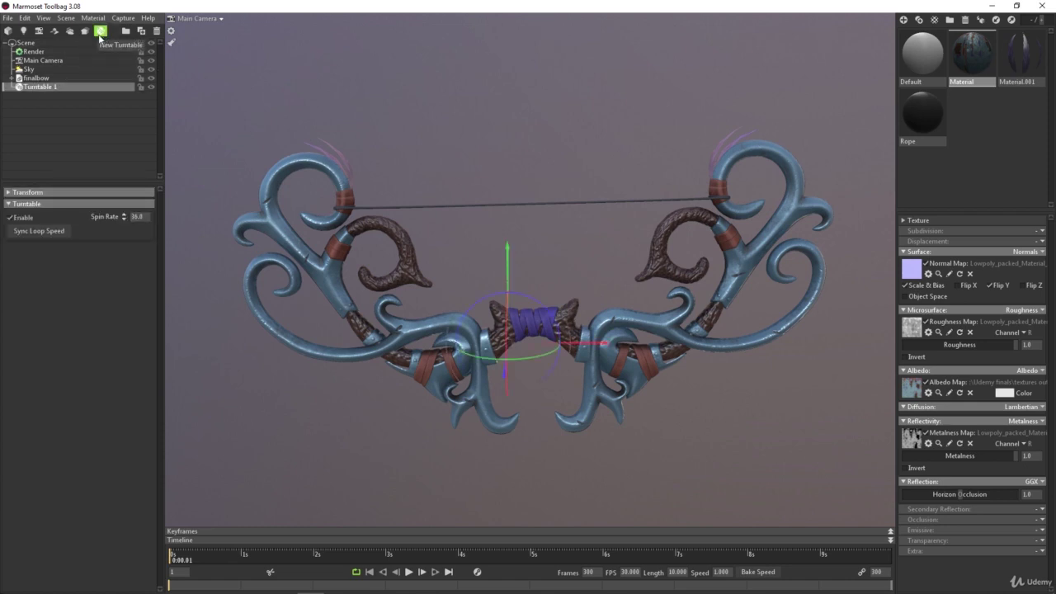
Place the finalbow object under Turntable 1 in the scene hierarchy and play the turntable animation
left_click(39, 79)
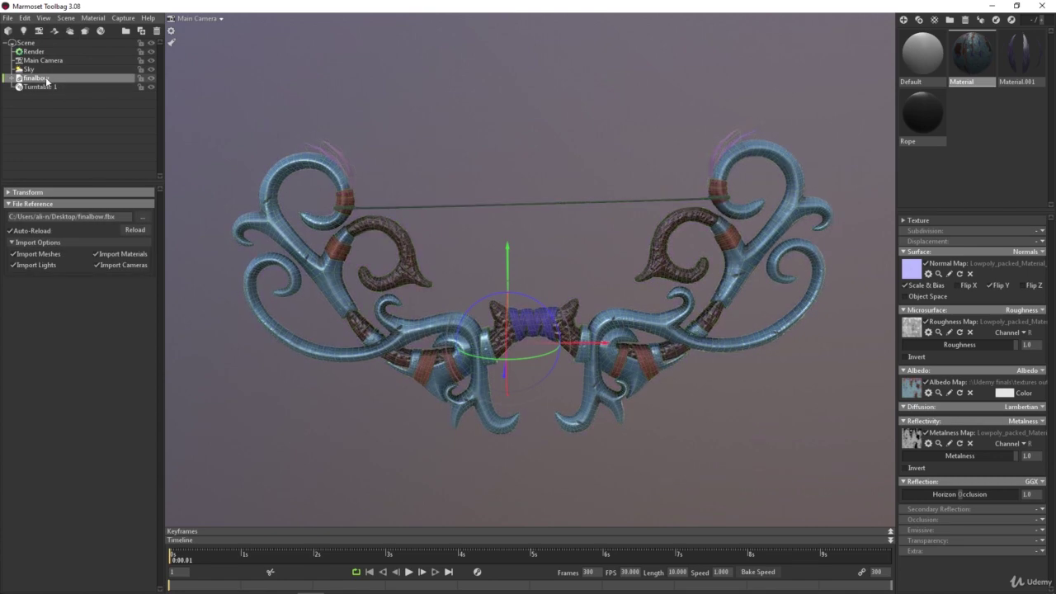
left_click(39, 86)
left_click(38, 79)
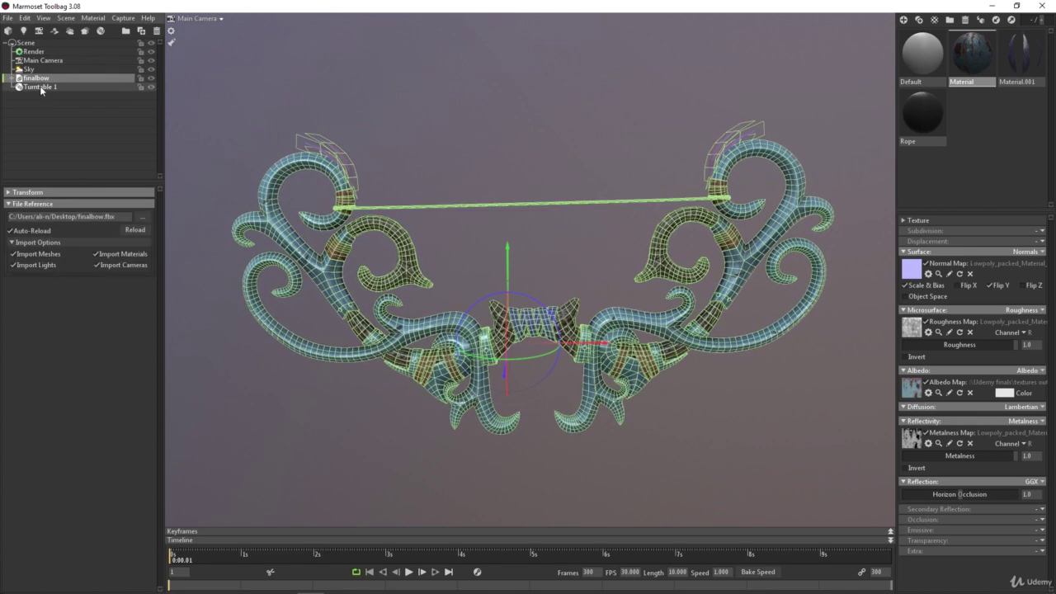
left_click(41, 88)
left_click(42, 78)
left_click(44, 88)
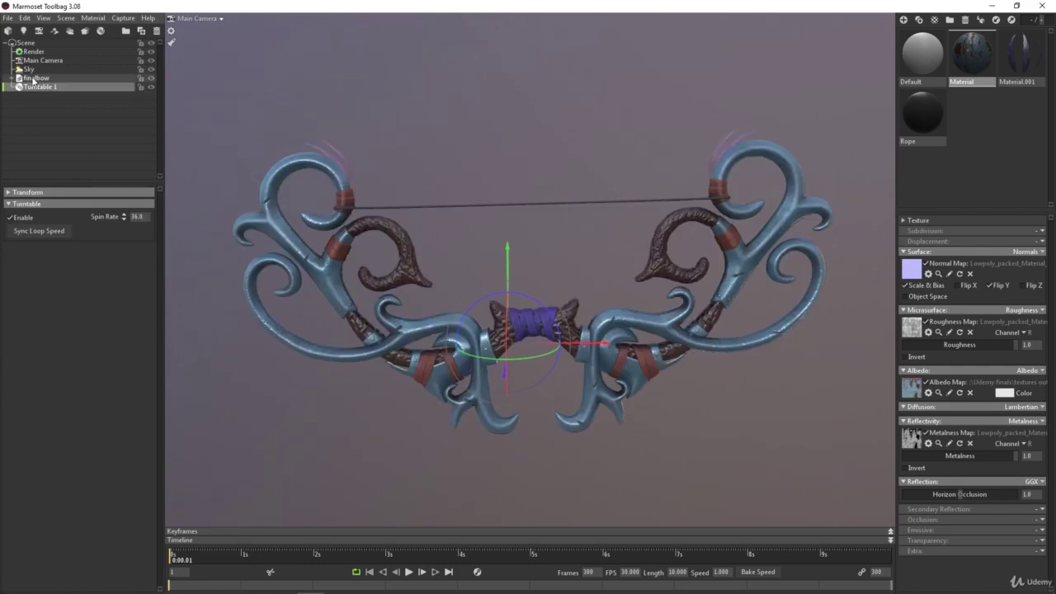
left_click(33, 78)
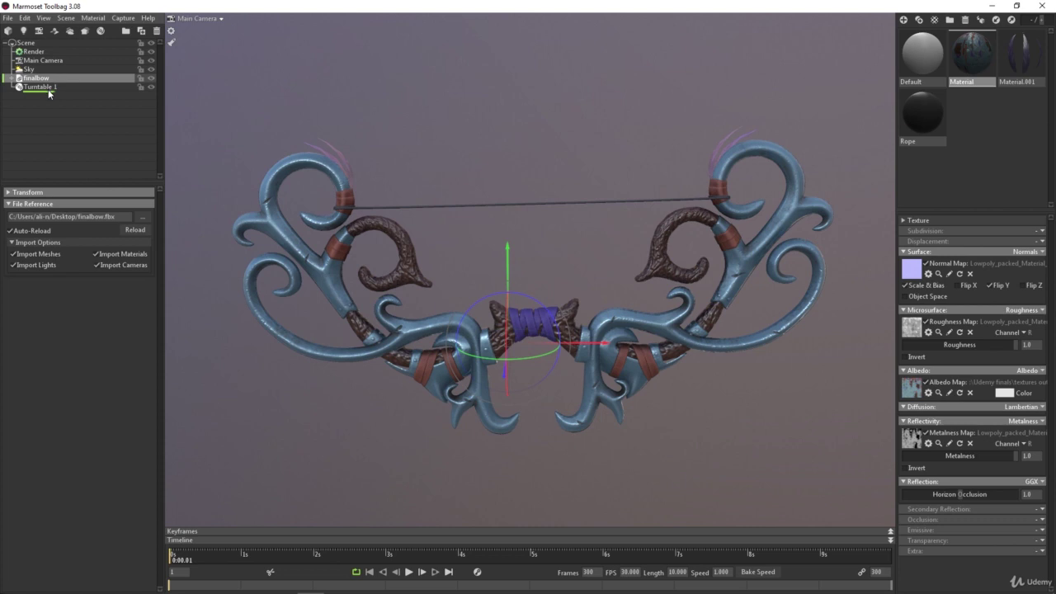
left_click_drag(48, 94, 48, 89)
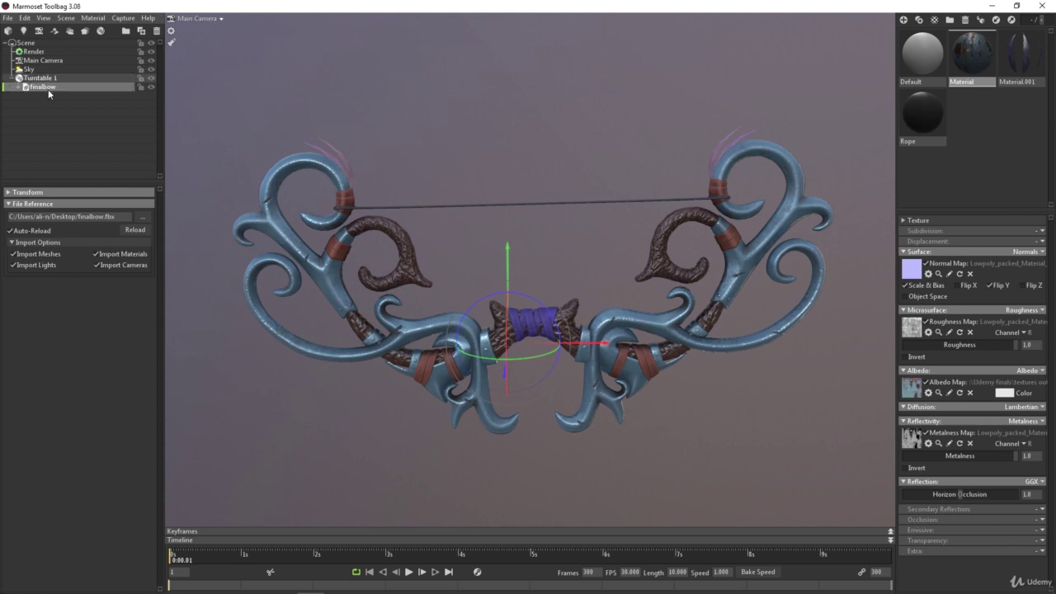
left_click(408, 571)
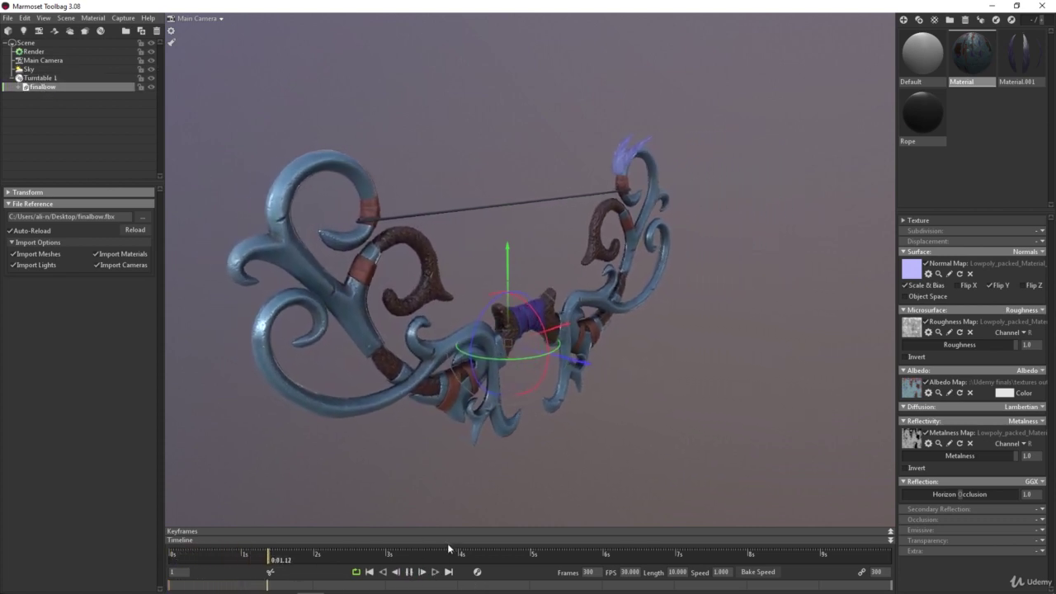
Try spin rates of 500 and 200 on the turntable while the animation plays
left_click(40, 78)
left_click(124, 215)
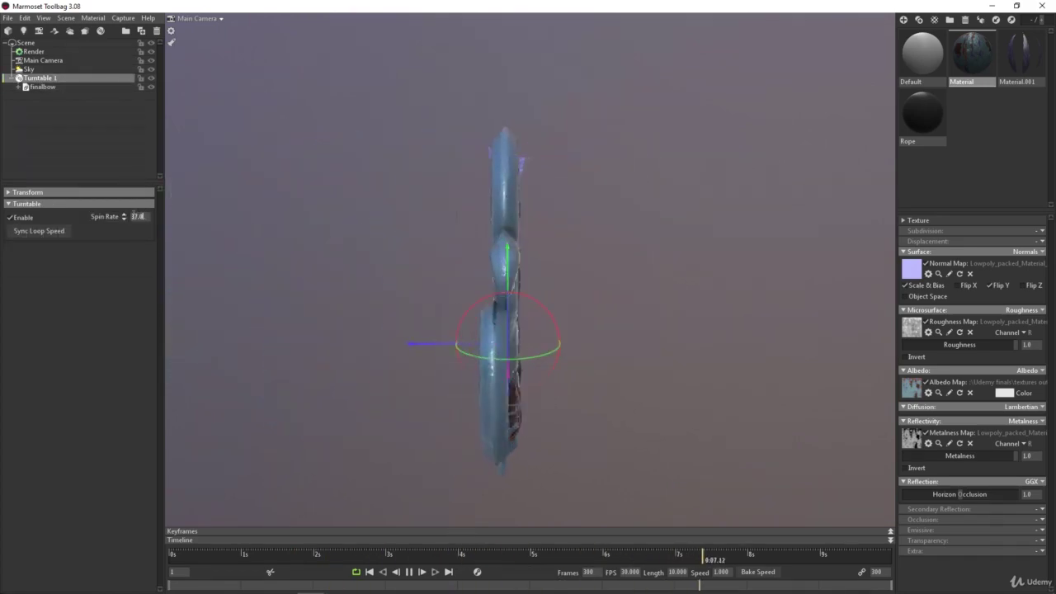
left_click_drag(143, 216, 102, 215)
type("500")
key("Return")
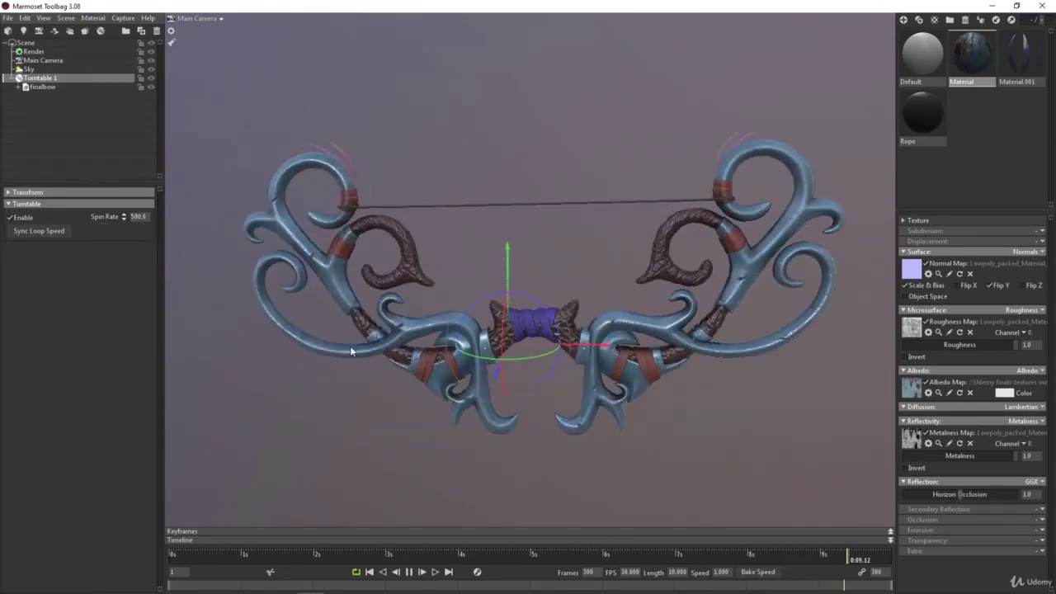
left_click_drag(144, 217, 71, 212)
type("200")
key("Return")
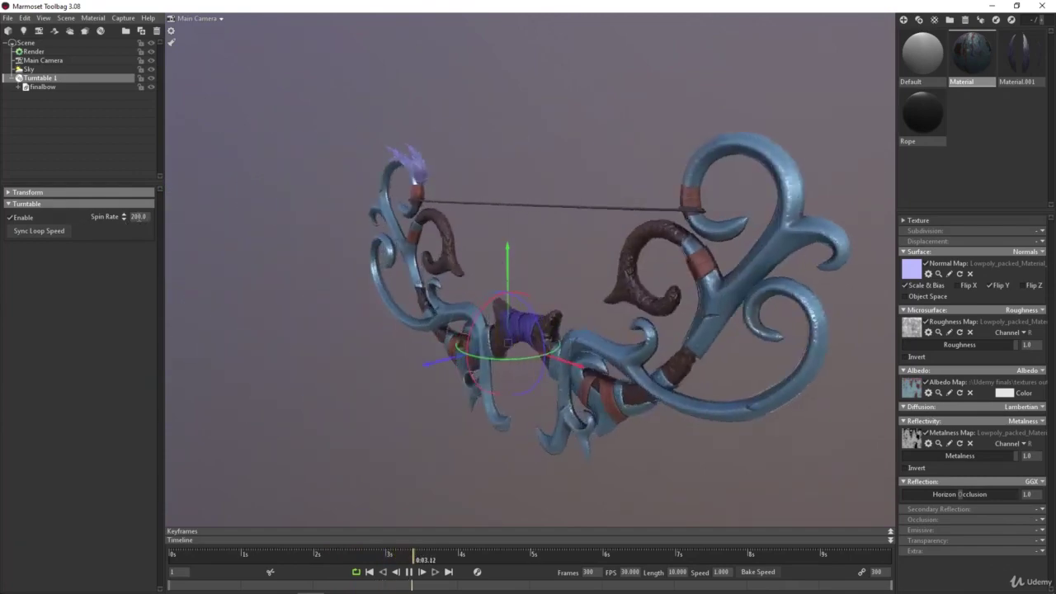
Set the turntable's spin rate to 30 and stop the playback
type("30")
key("Return")
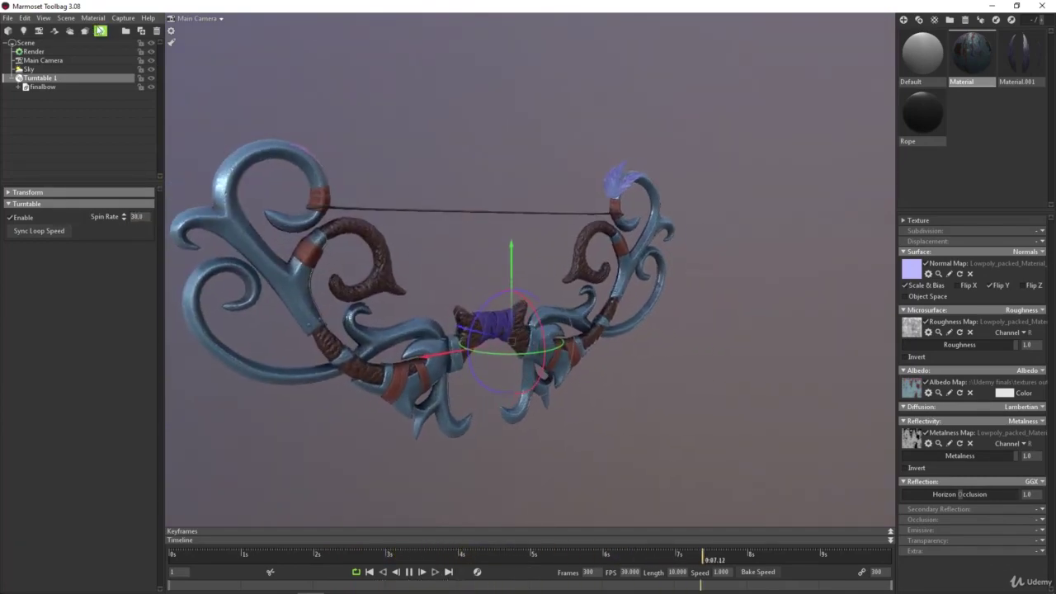
key("space")
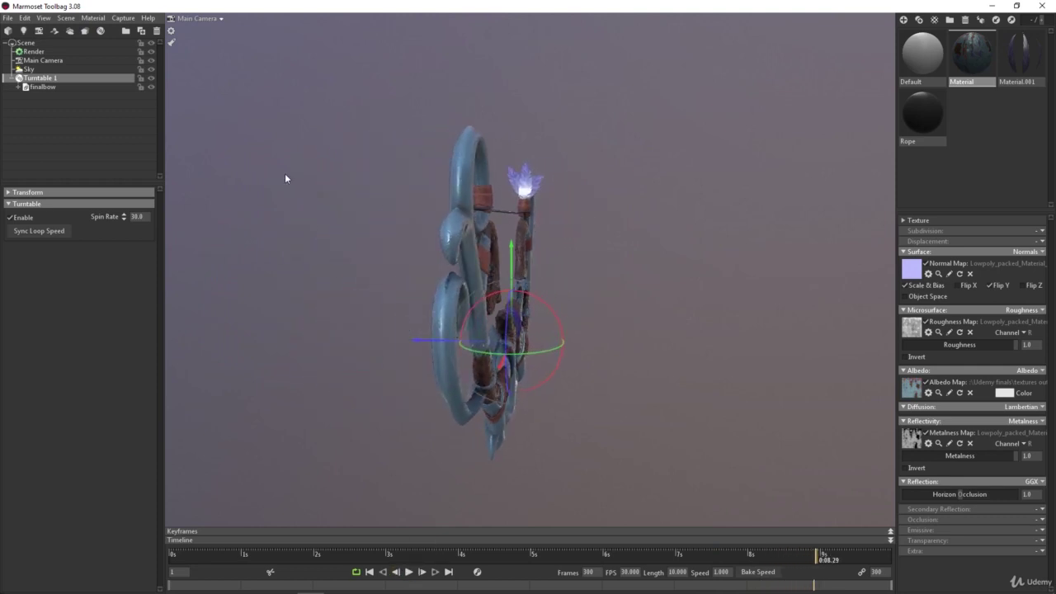
Export the turntable animation as a 720 by 480 video named efrfrgtreg on the desktop in MPEG format
left_click(121, 19)
left_click(143, 72)
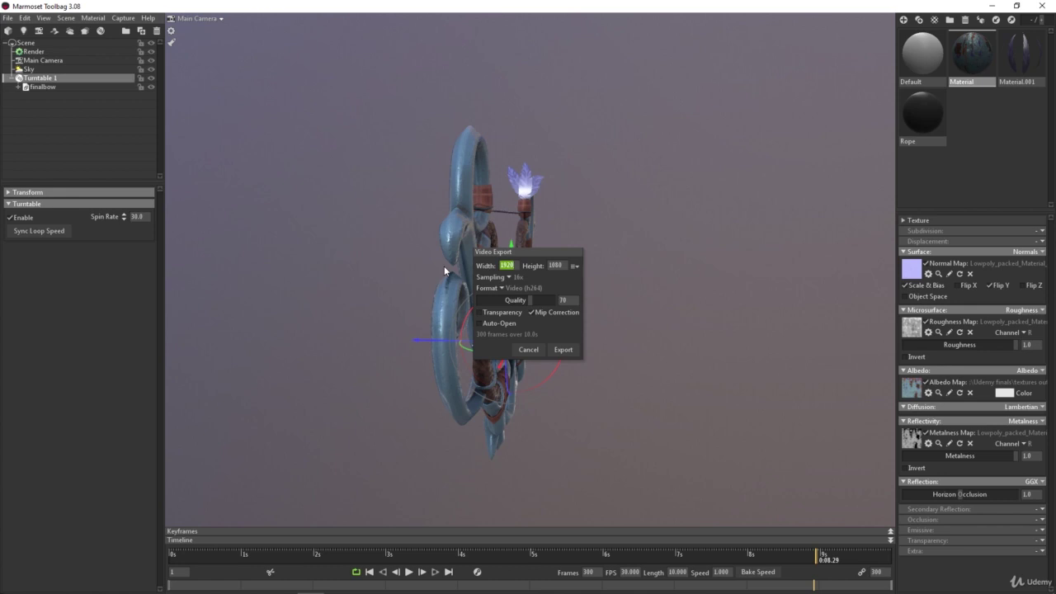
type("720")
key("Tab")
type("480")
left_click(563, 349)
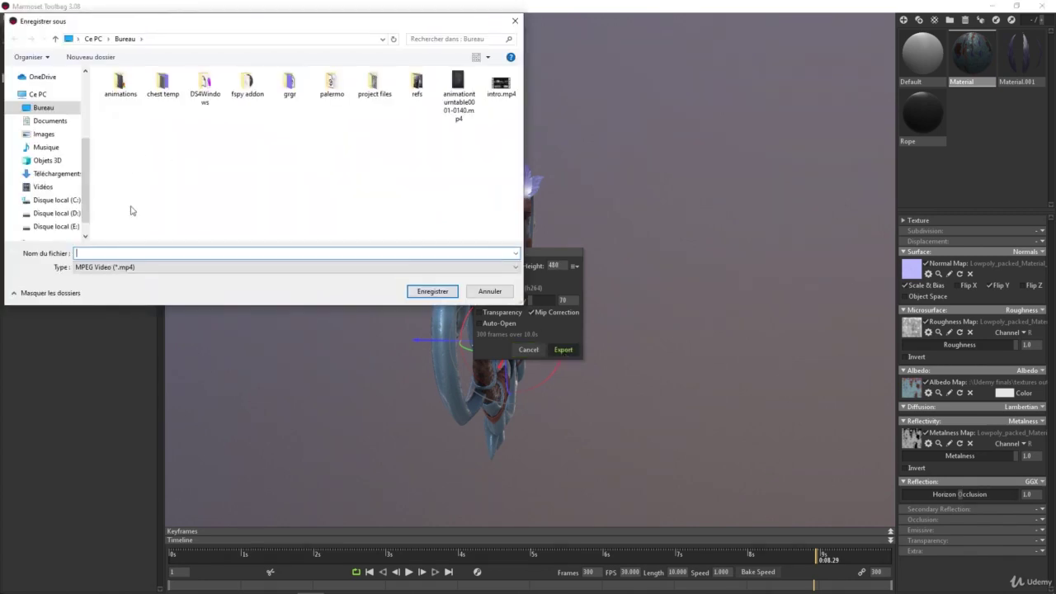
type("efrfrgtreg")
left_click(430, 291)
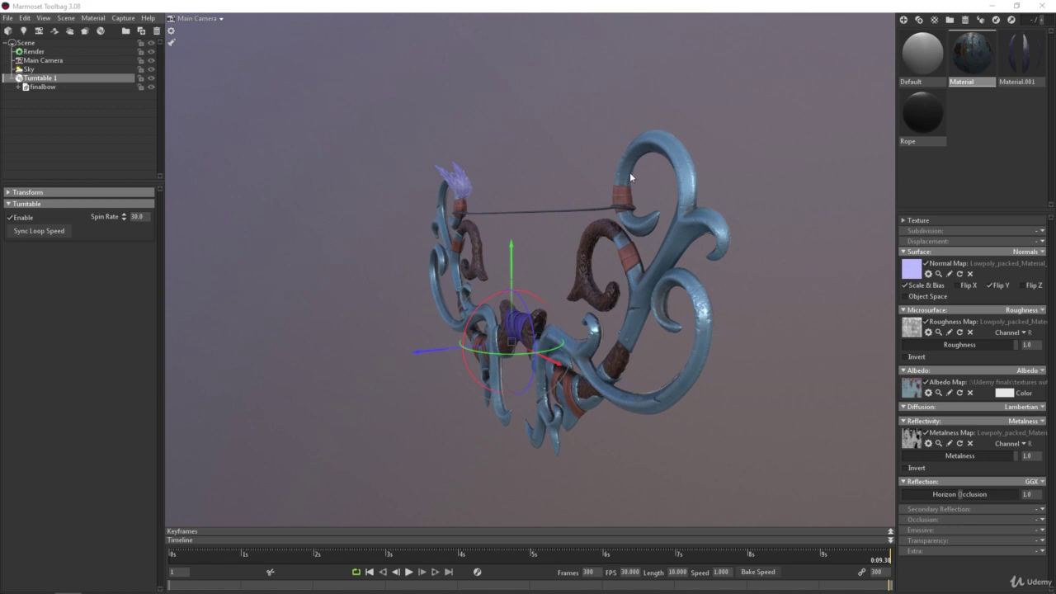
Watch the exported efrfrgtreg.mp4 in VLC, close it and return to Marmoset Toolbag
left_click(987, 6)
double_click(29, 449)
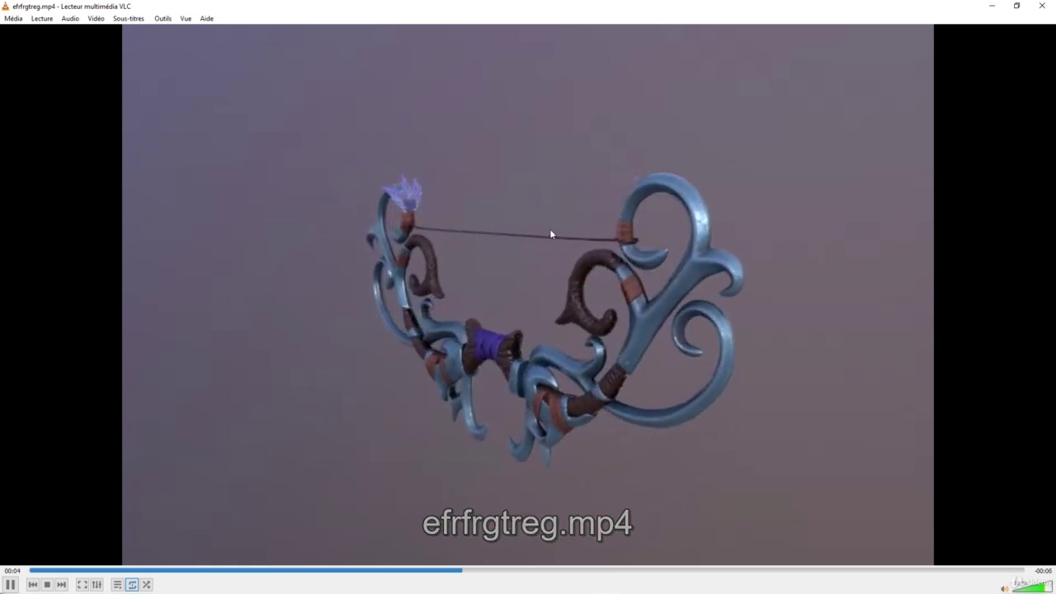
left_click(1043, 6)
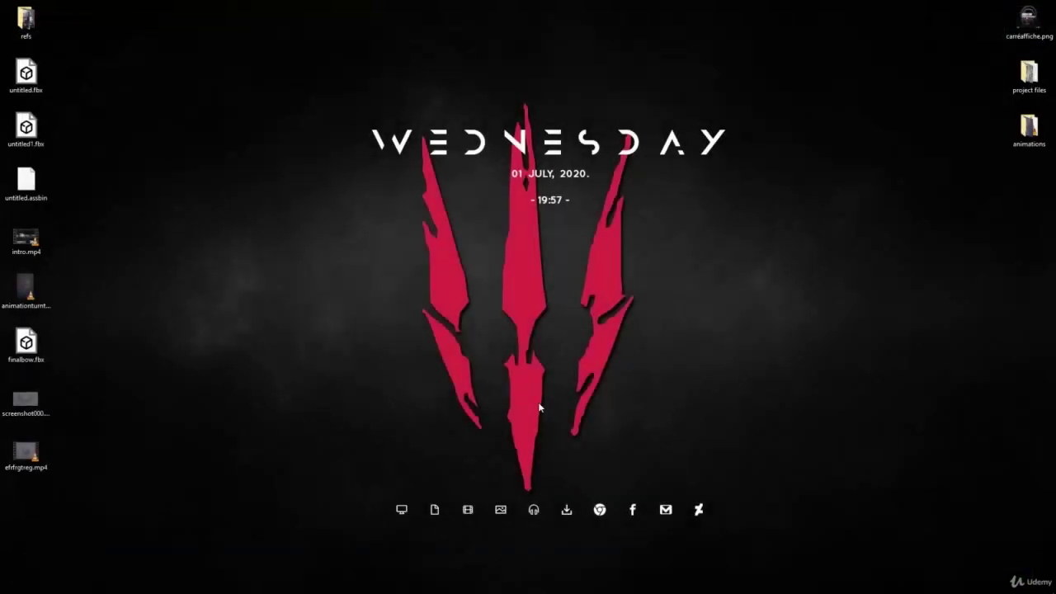
left_click(579, 583)
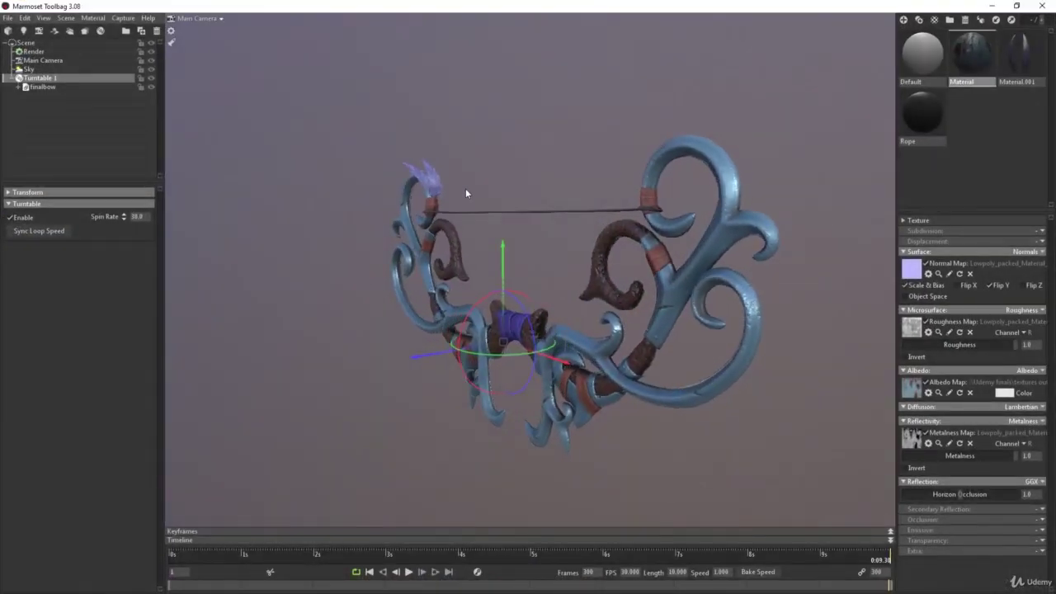
Reframe the bow from the front and export the scene to the desktop as the Marmoset Viewer file scene.mview
left_click_drag(465, 192, 561, 202, "alt")
scroll(456, 253, "up", 2)
middle_click_drag(456, 253, 466, 254, "alt")
mouse_move(466, 250)
right_mouse_down("alt")
mouse_move(468, 234)
mouse_move(467, 243)
right_mouse_up("alt")
middle_click_drag(467, 243, 478, 237, "alt")
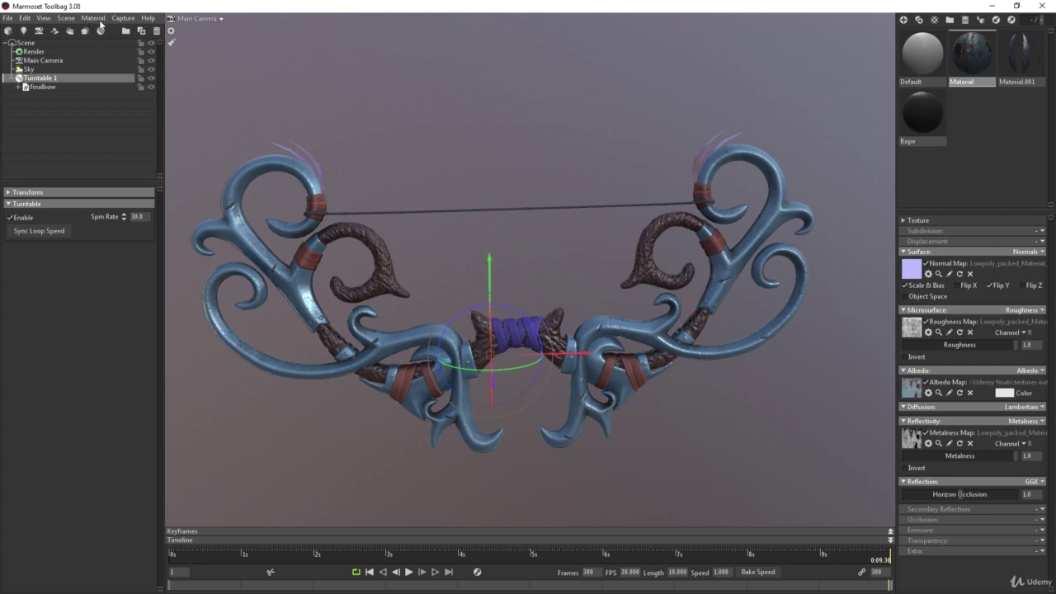
left_click(7, 17)
mouse_move(35, 108)
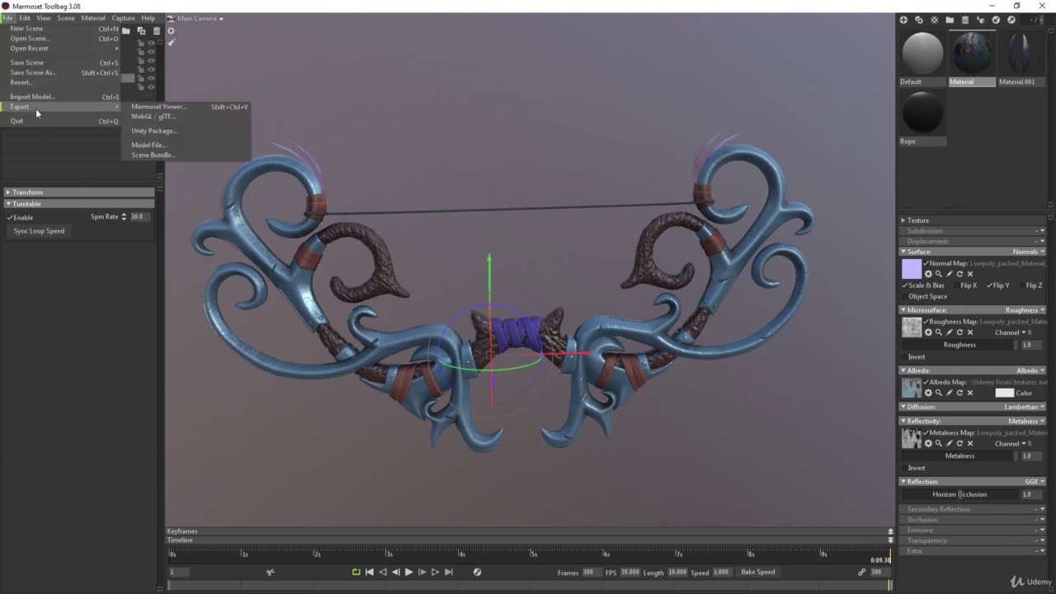
left_click(161, 106)
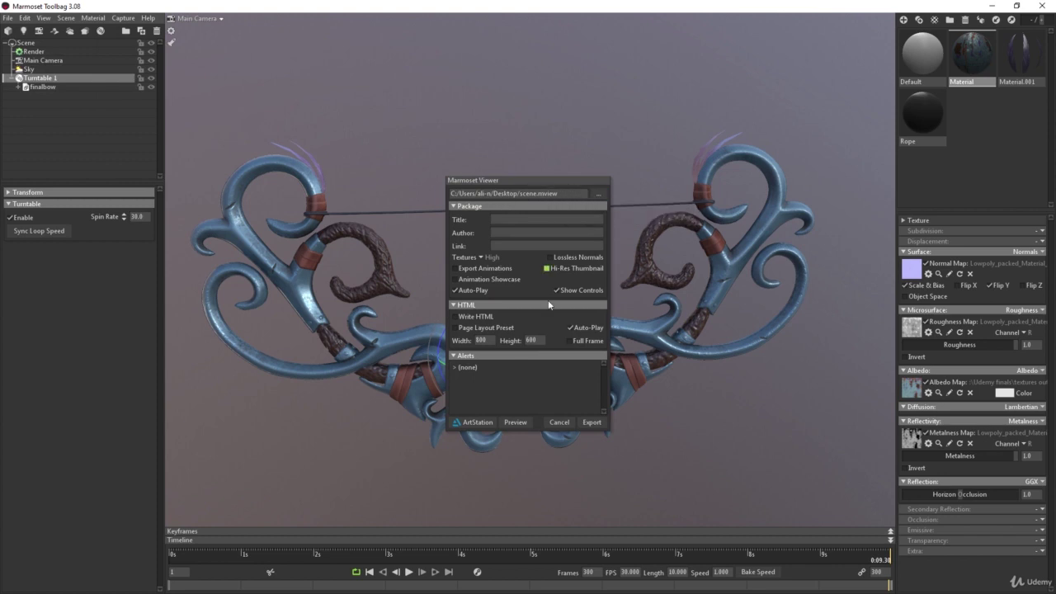
left_click(586, 421)
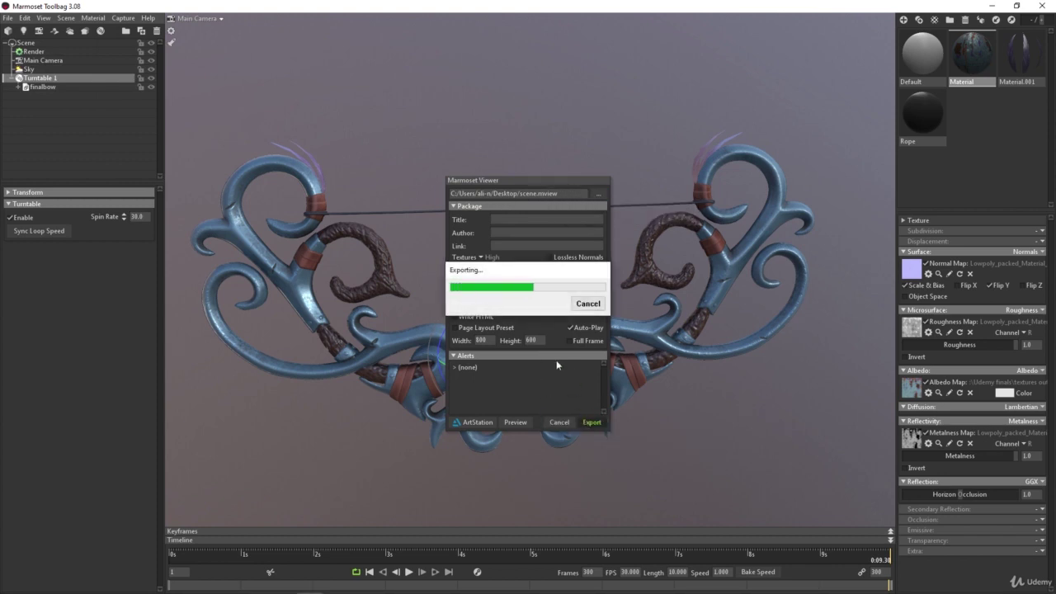
left_click(541, 249)
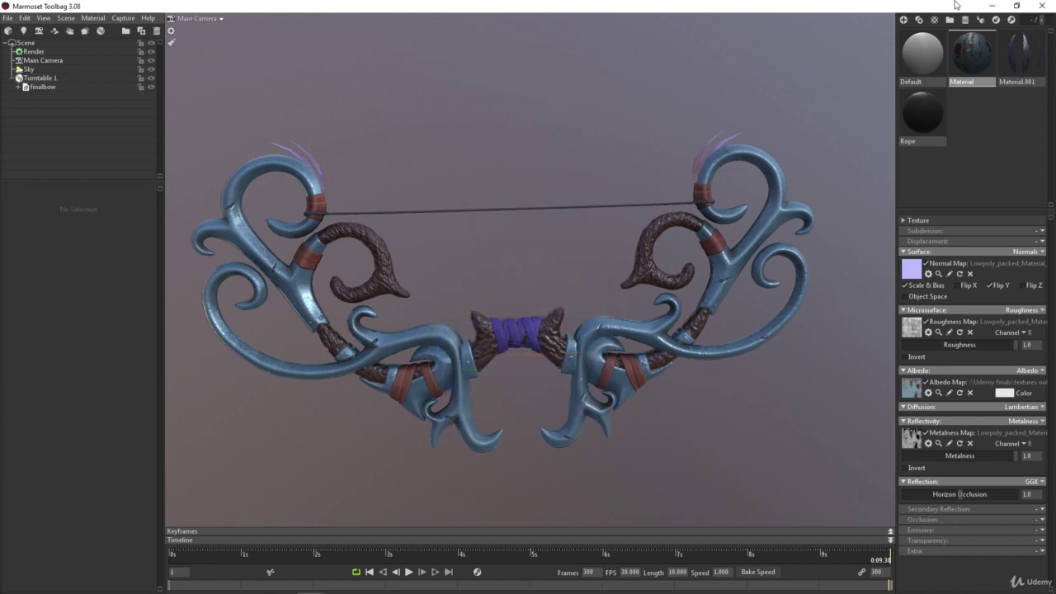
Close Marmoset Toolbag and move scene.mview to an empty area of the desktop below the animations folder
left_click(1043, 6)
left_click(560, 340)
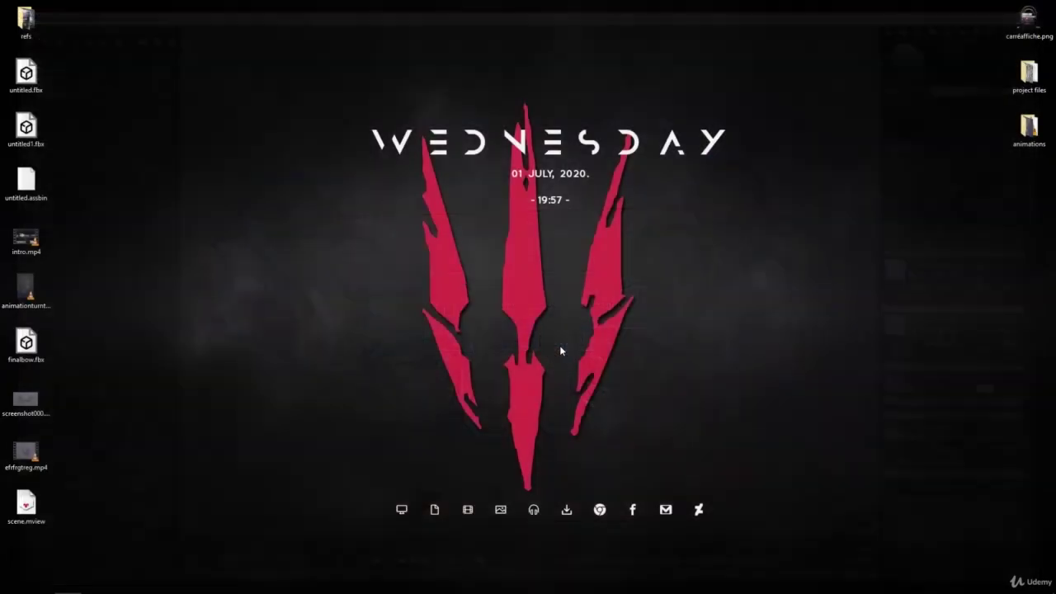
left_click_drag(637, 264, 503, 375)
mouse_move(28, 505)
left_mouse_down()
mouse_move(292, 486)
mouse_move(804, 392)
left_mouse_up()
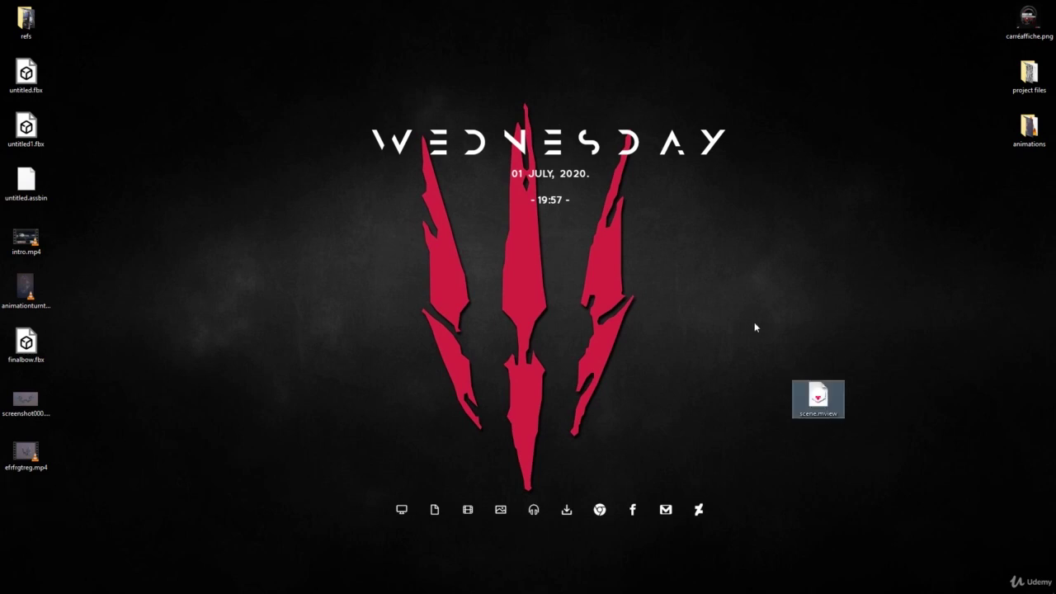
left_click_drag(752, 323, 857, 453)
left_click_drag(872, 461, 753, 354)
left_click_drag(817, 398, 976, 290)
mouse_move(987, 337)
left_mouse_down()
mouse_move(926, 249)
mouse_move(1021, 333)
mouse_move(945, 250)
left_mouse_up()
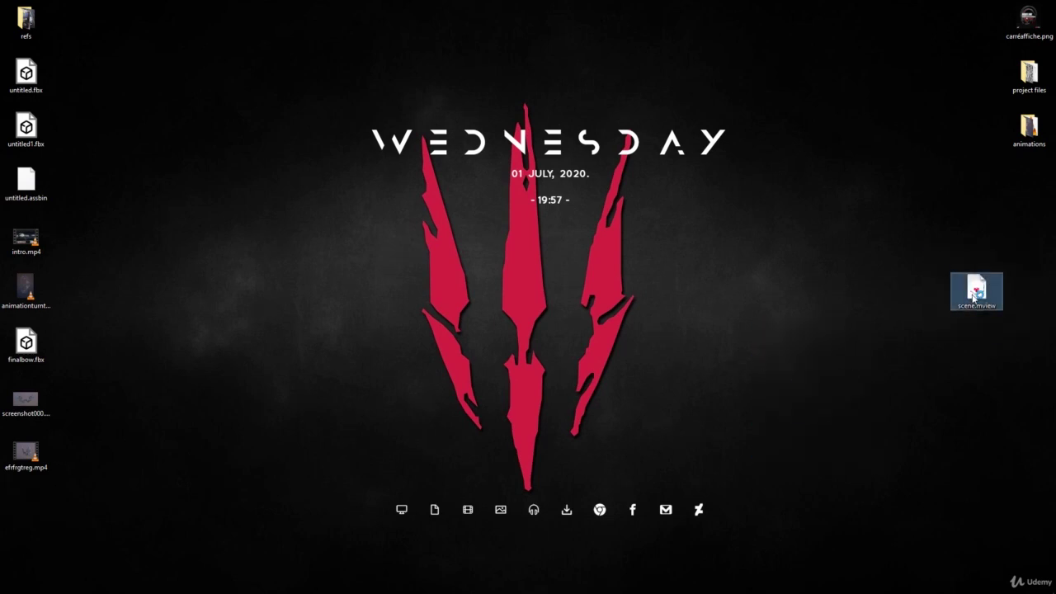
left_click(950, 241)
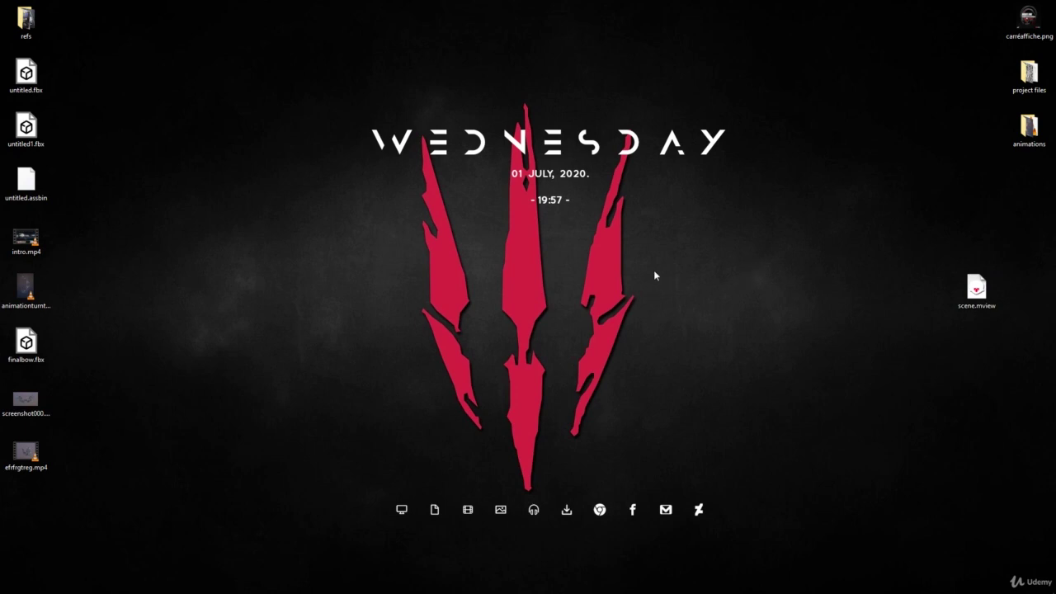
Switch to Marmoset Viewer with the exported bow scene, orbit the bow and maximize the window
left_click(607, 587)
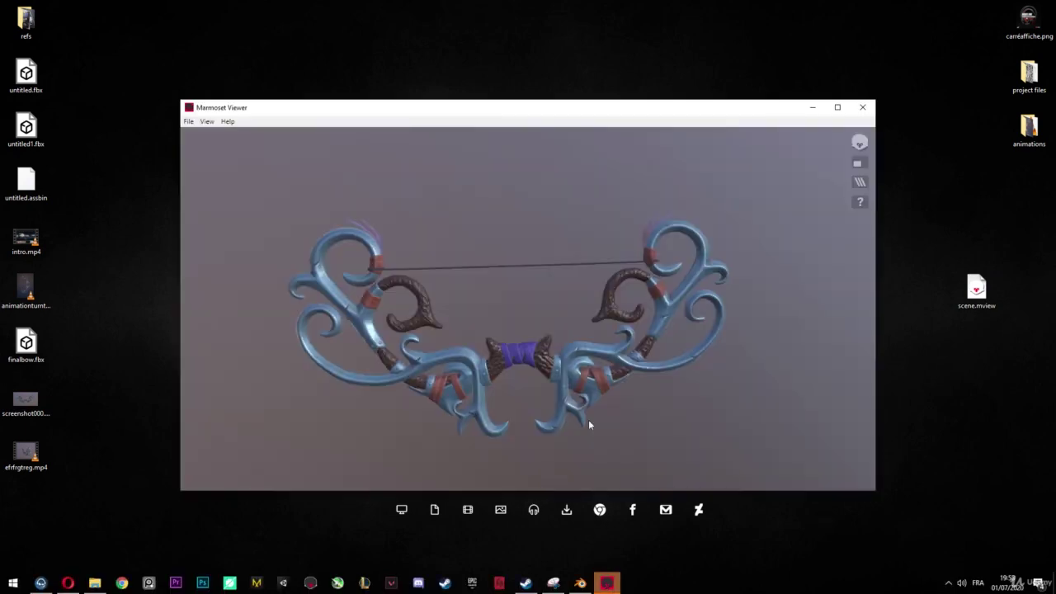
left_click_drag(499, 317, 601, 310)
left_click_drag(568, 107, 577, 2)
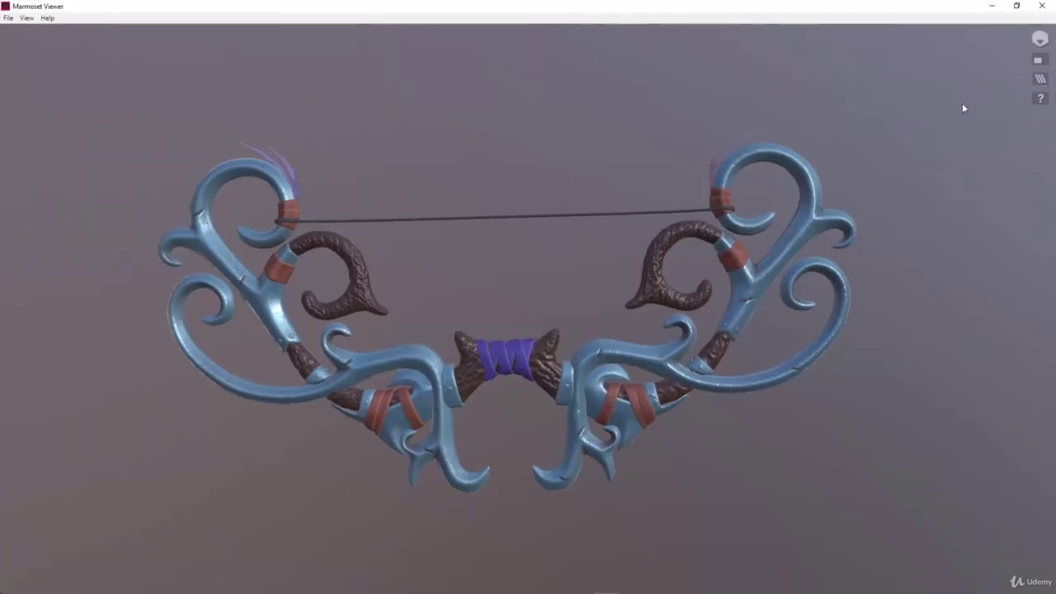
Split the bow view into its normals, albedo, reflectivity, gloss and topology layers and examine it up close
left_click(1040, 80)
left_click_drag(759, 195, 701, 239)
middle_click_drag(516, 253, 471, 260)
right_click_drag(472, 261, 479, 332)
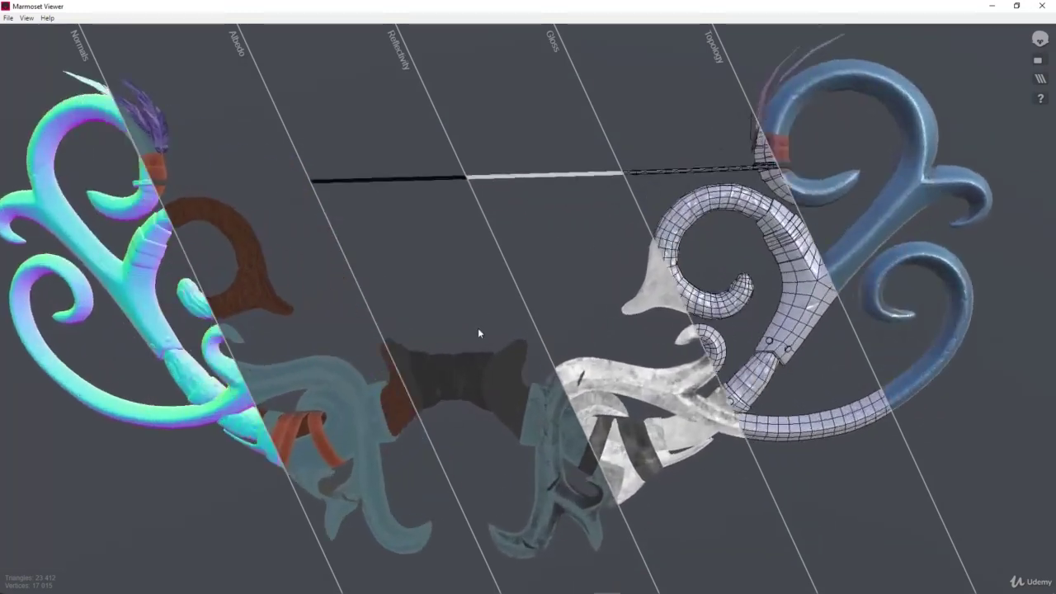
left_click_drag(478, 332, 161, 330)
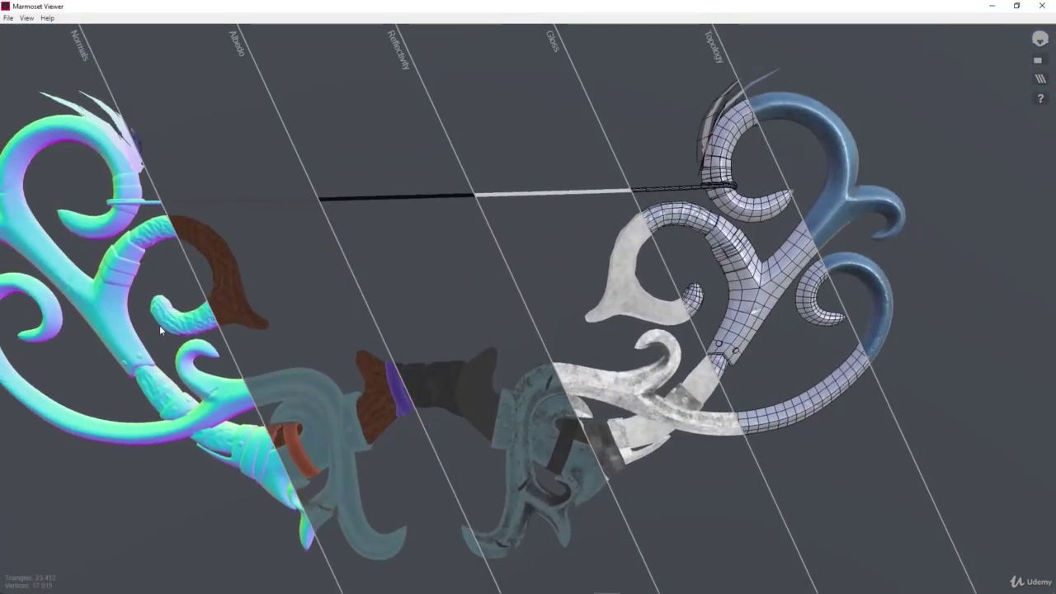
Isolate the Normals layer and examine the whole bow with it
left_click(160, 327)
left_click_drag(171, 256, 366, 299)
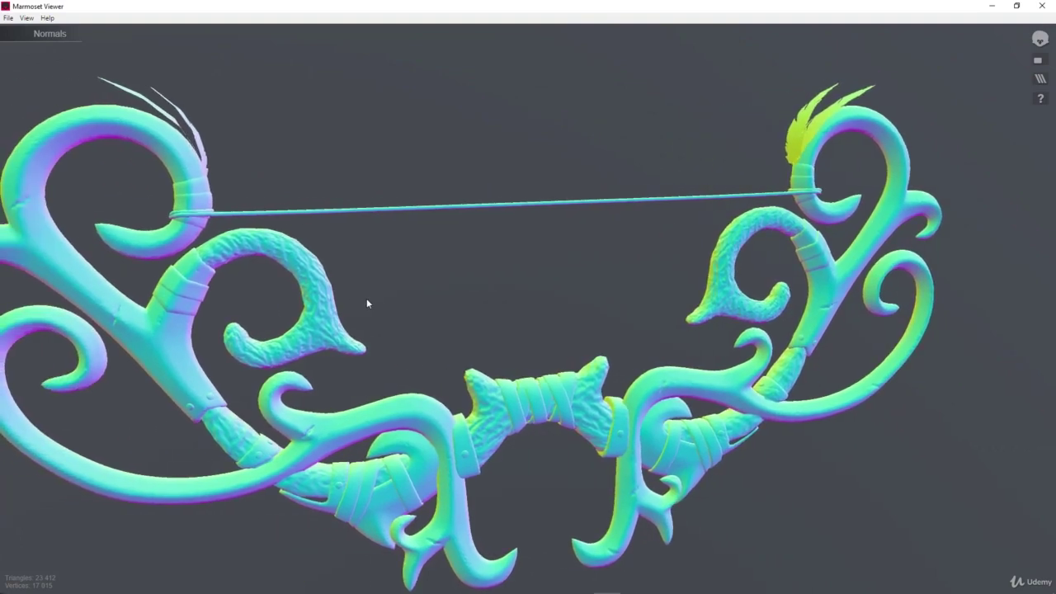
scroll(366, 298, "down", 3)
left_click_drag(560, 332, 837, 215)
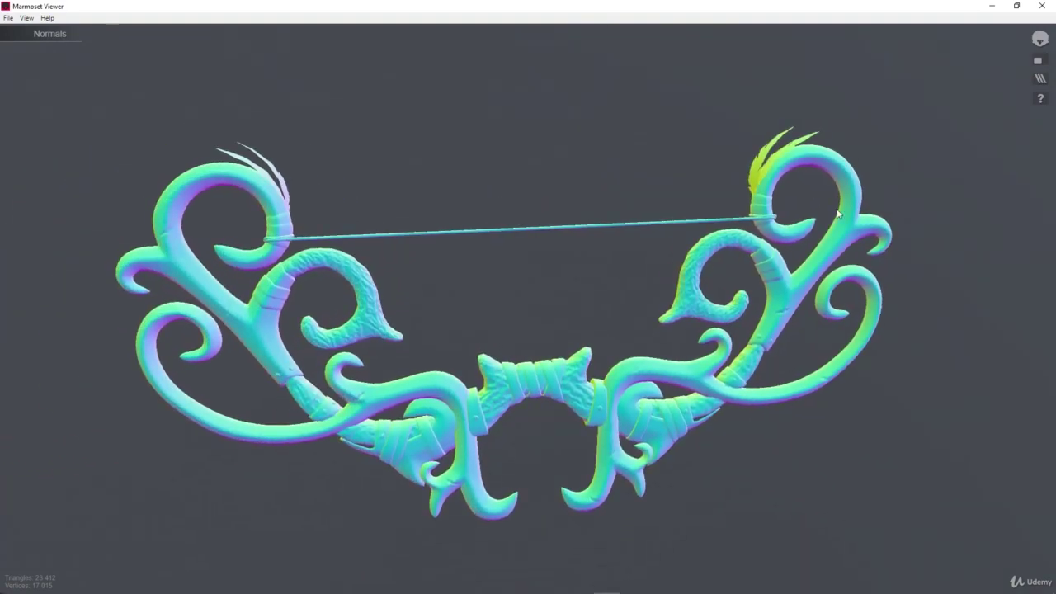
Show only the Topology layer and inspect the bow's wireframe
left_click(1038, 81)
left_click(759, 228)
left_click_drag(747, 293, 722, 268)
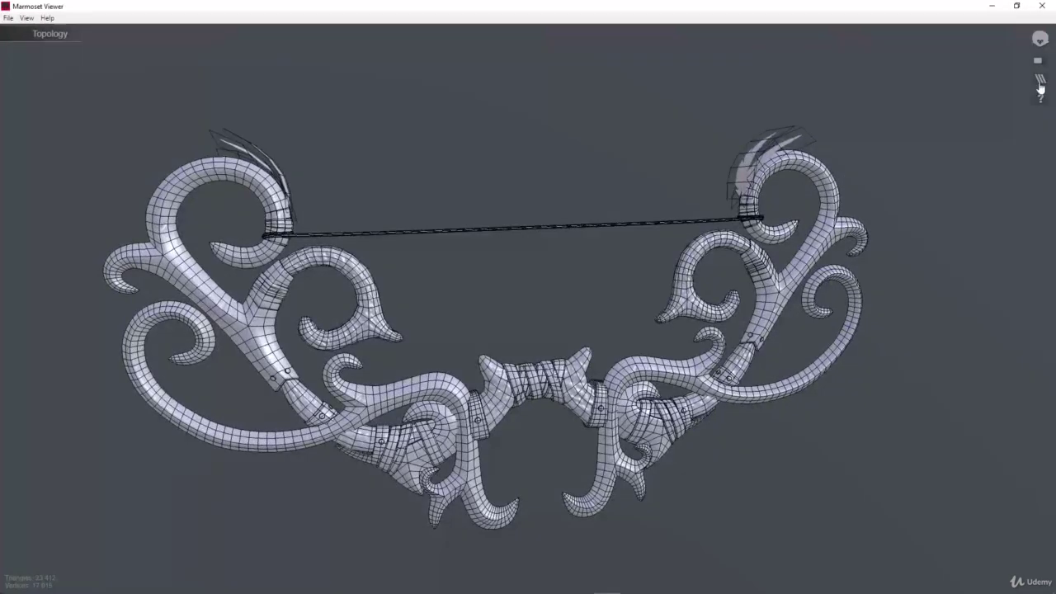
Return to the fully rendered bow, orbit around it and bring back the split layer comparison
left_click(1039, 83)
left_click(762, 86)
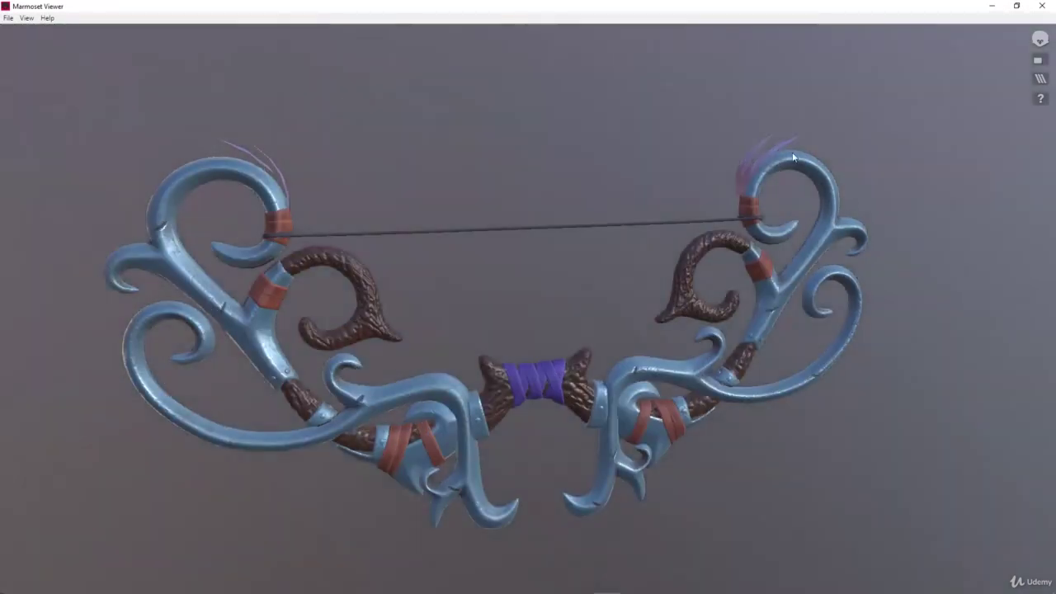
left_click_drag(782, 253, 711, 257)
left_click(1040, 83)
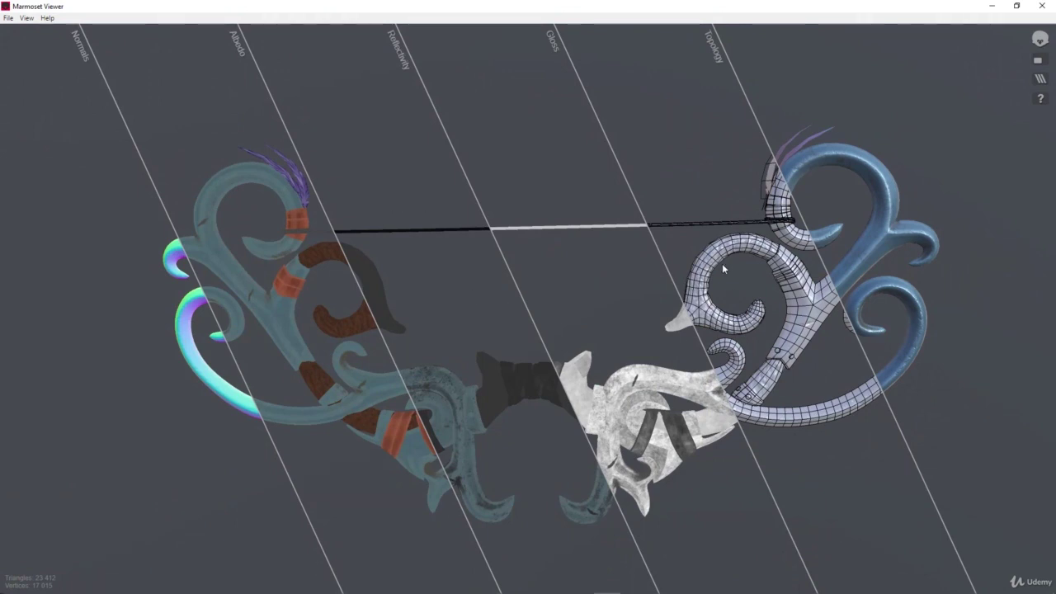
Turn off the split layer comparison and inspect the fully rendered bow's curled limbs, horns and purple grip up close
left_click(727, 128)
left_click(1040, 83)
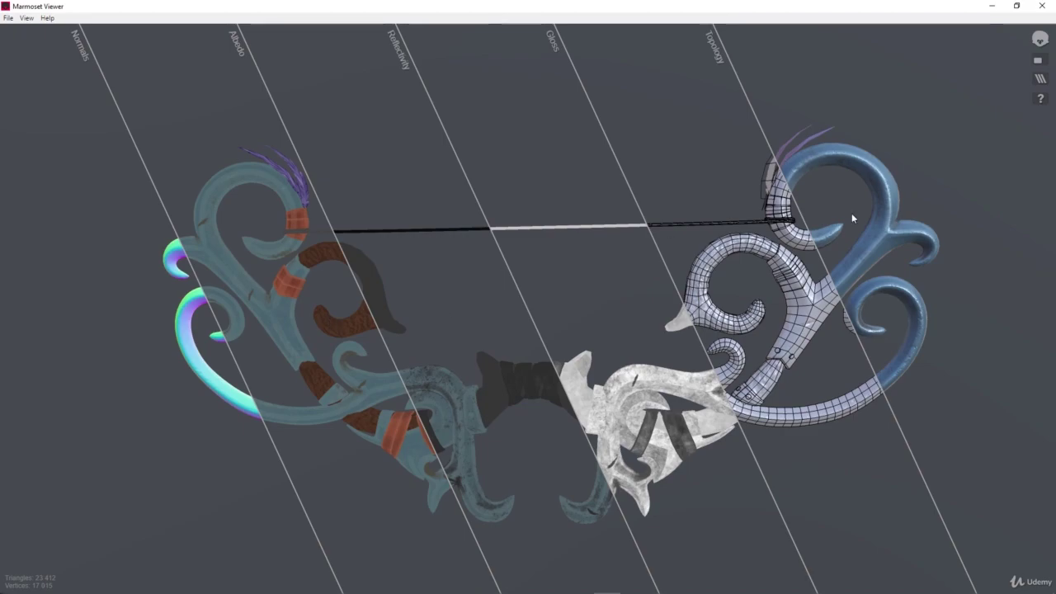
left_click(1040, 79)
left_click_drag(537, 332, 350, 396)
scroll(415, 295, "up", 3)
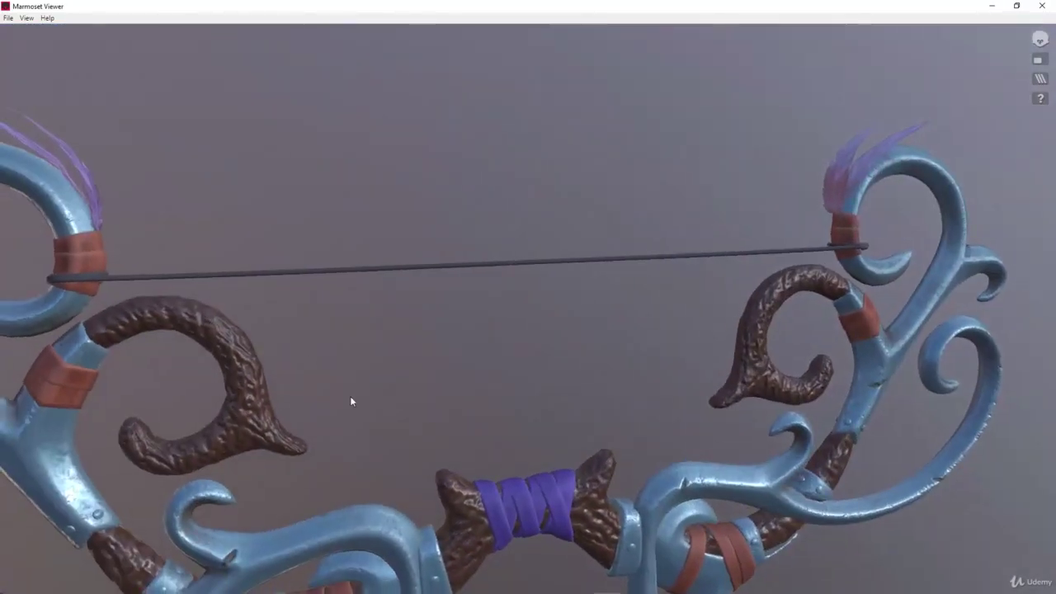
scroll(336, 330, "down", 3)
left_click_drag(334, 330, 424, 308)
scroll(545, 355, "up", 5)
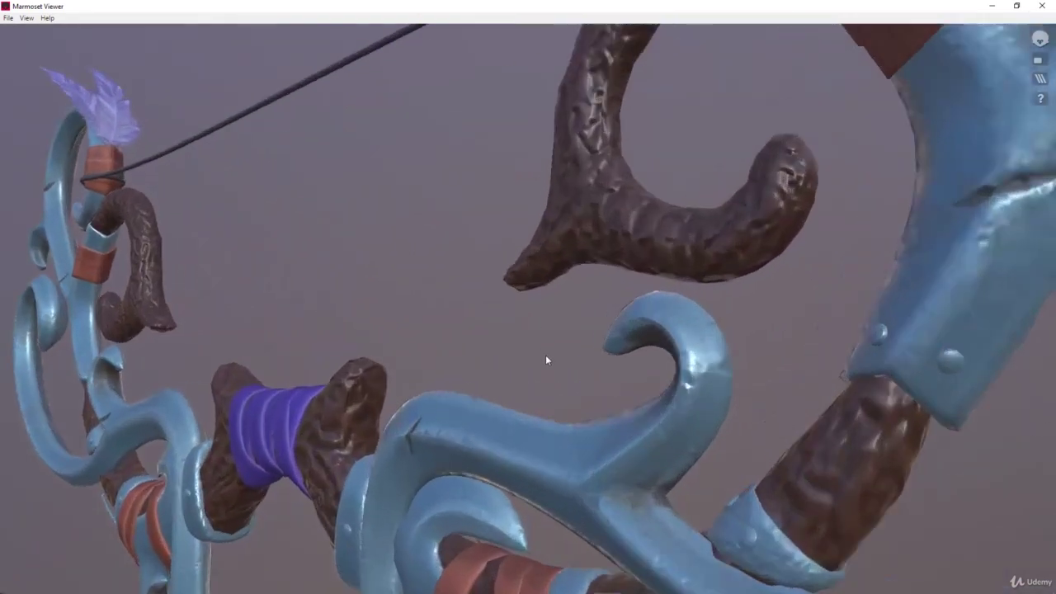
Review the whole rendered bow from the front and close the viewer window to return to the desktop
scroll(557, 323, "down", 5)
left_click_drag(544, 295, 630, 303)
scroll(631, 319, "up", 3)
scroll(630, 316, "down", 2)
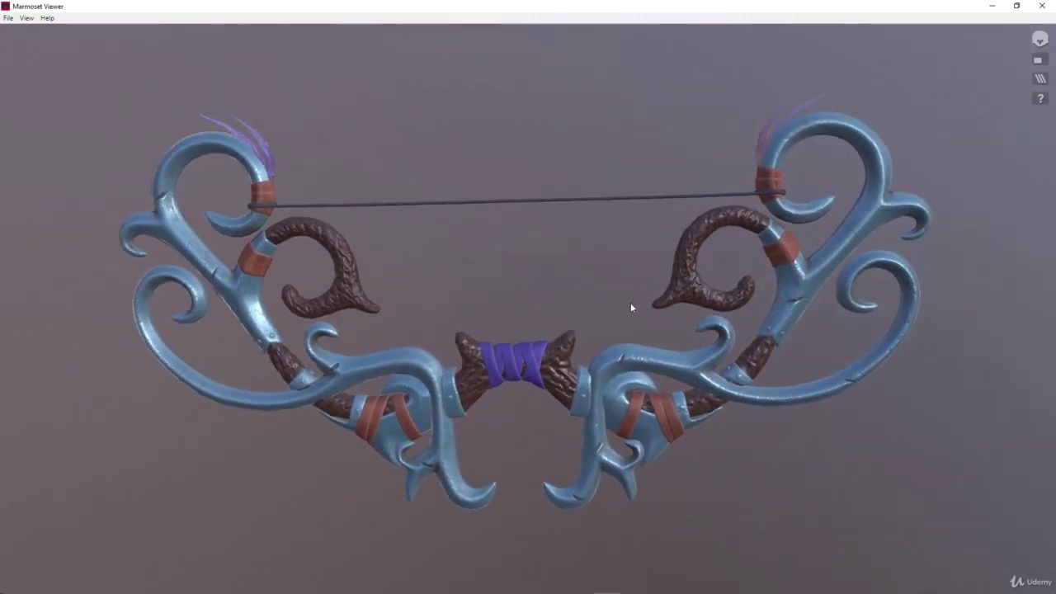
scroll(626, 316, "up", 2)
right_click_drag(626, 320, 608, 323)
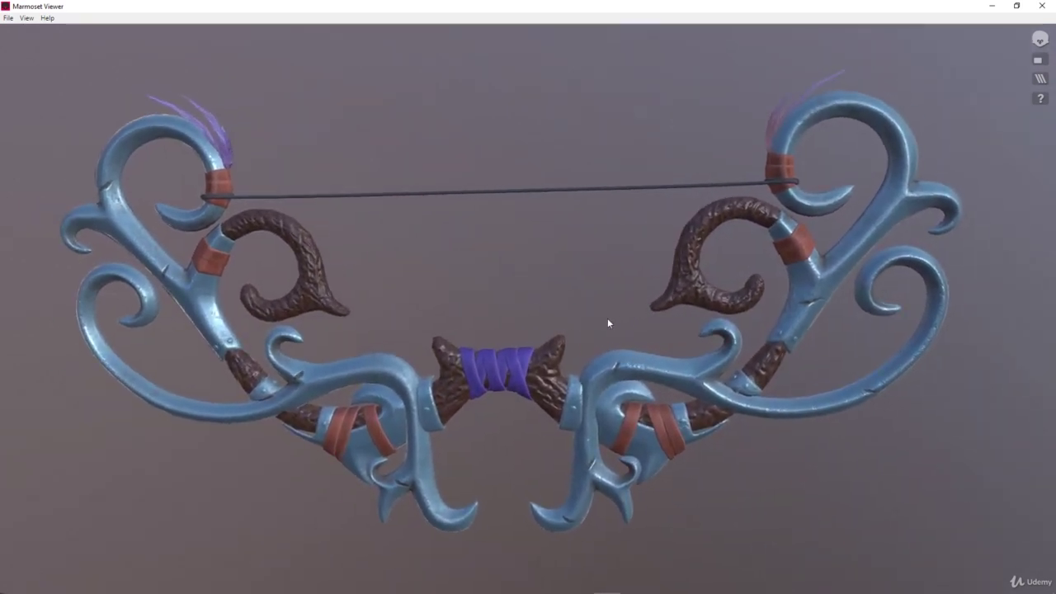
left_click(1051, 8)
left_click_drag(675, 254, 419, 394)
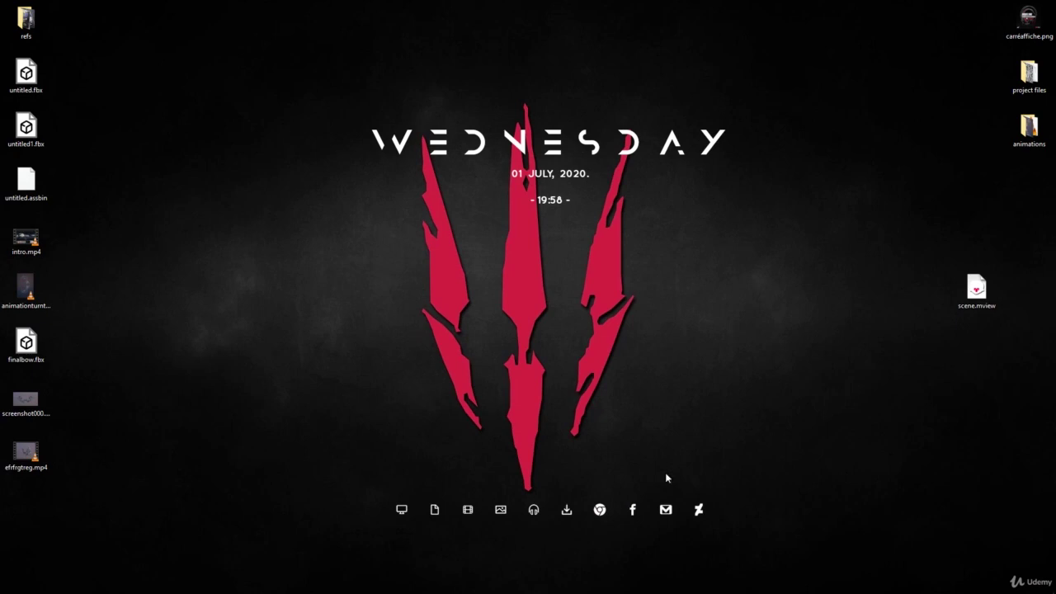